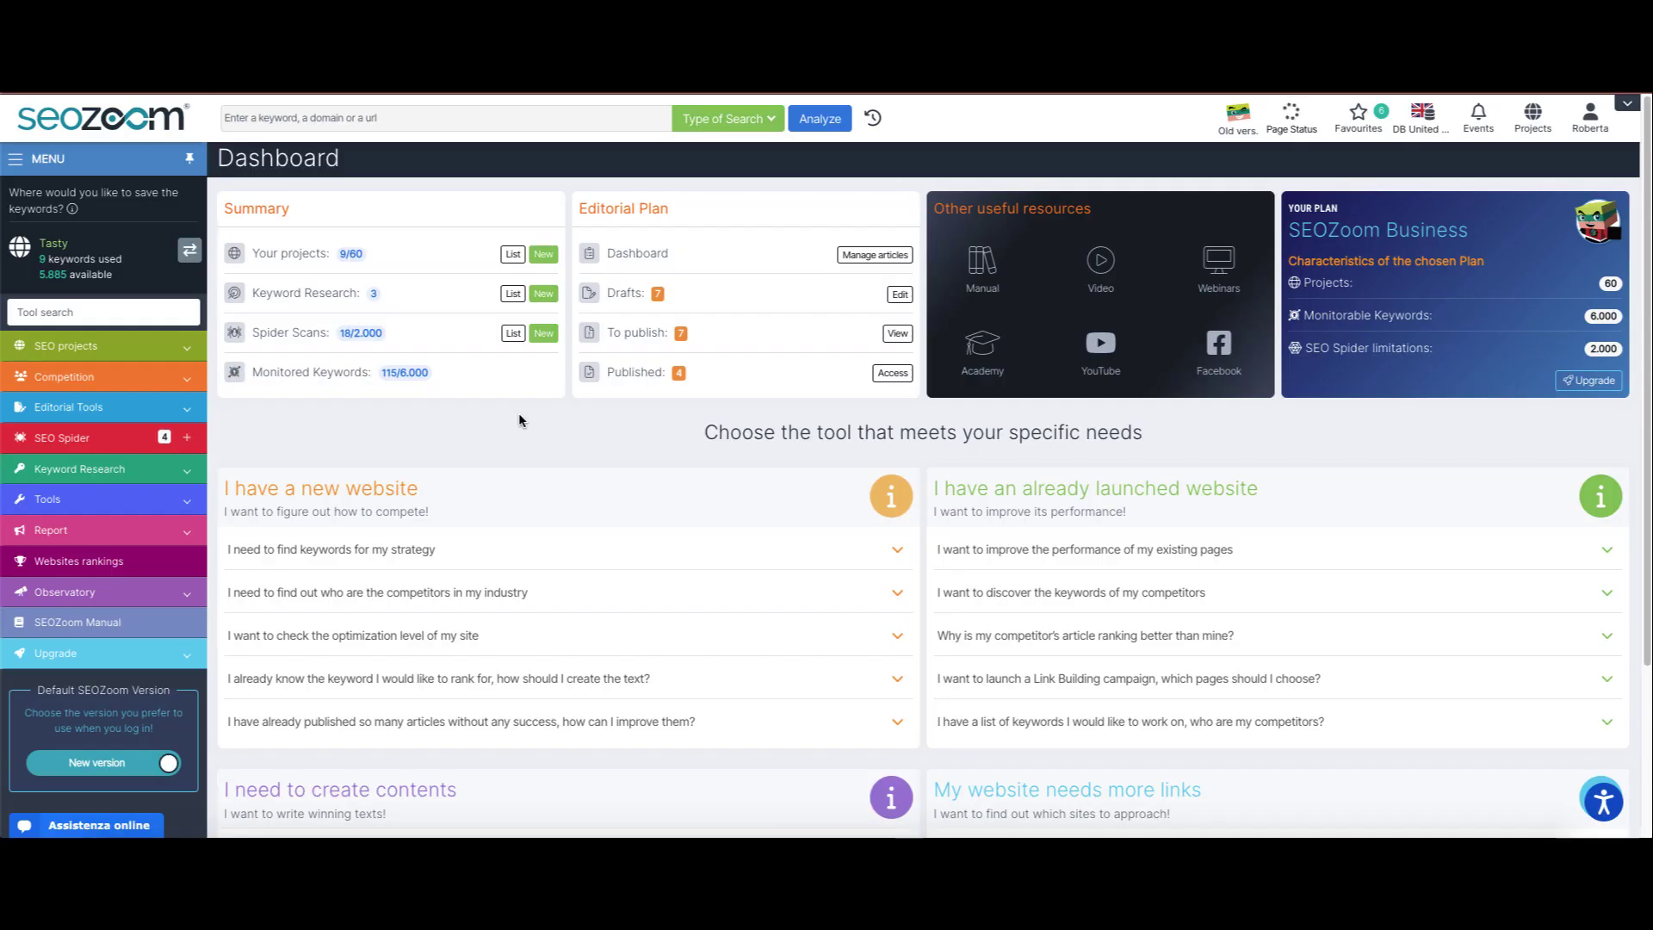
# Expand the Tools section in the left sidebar to list tools like Keyword Grouper and Link Monitor.
pyautogui.click(186, 503)
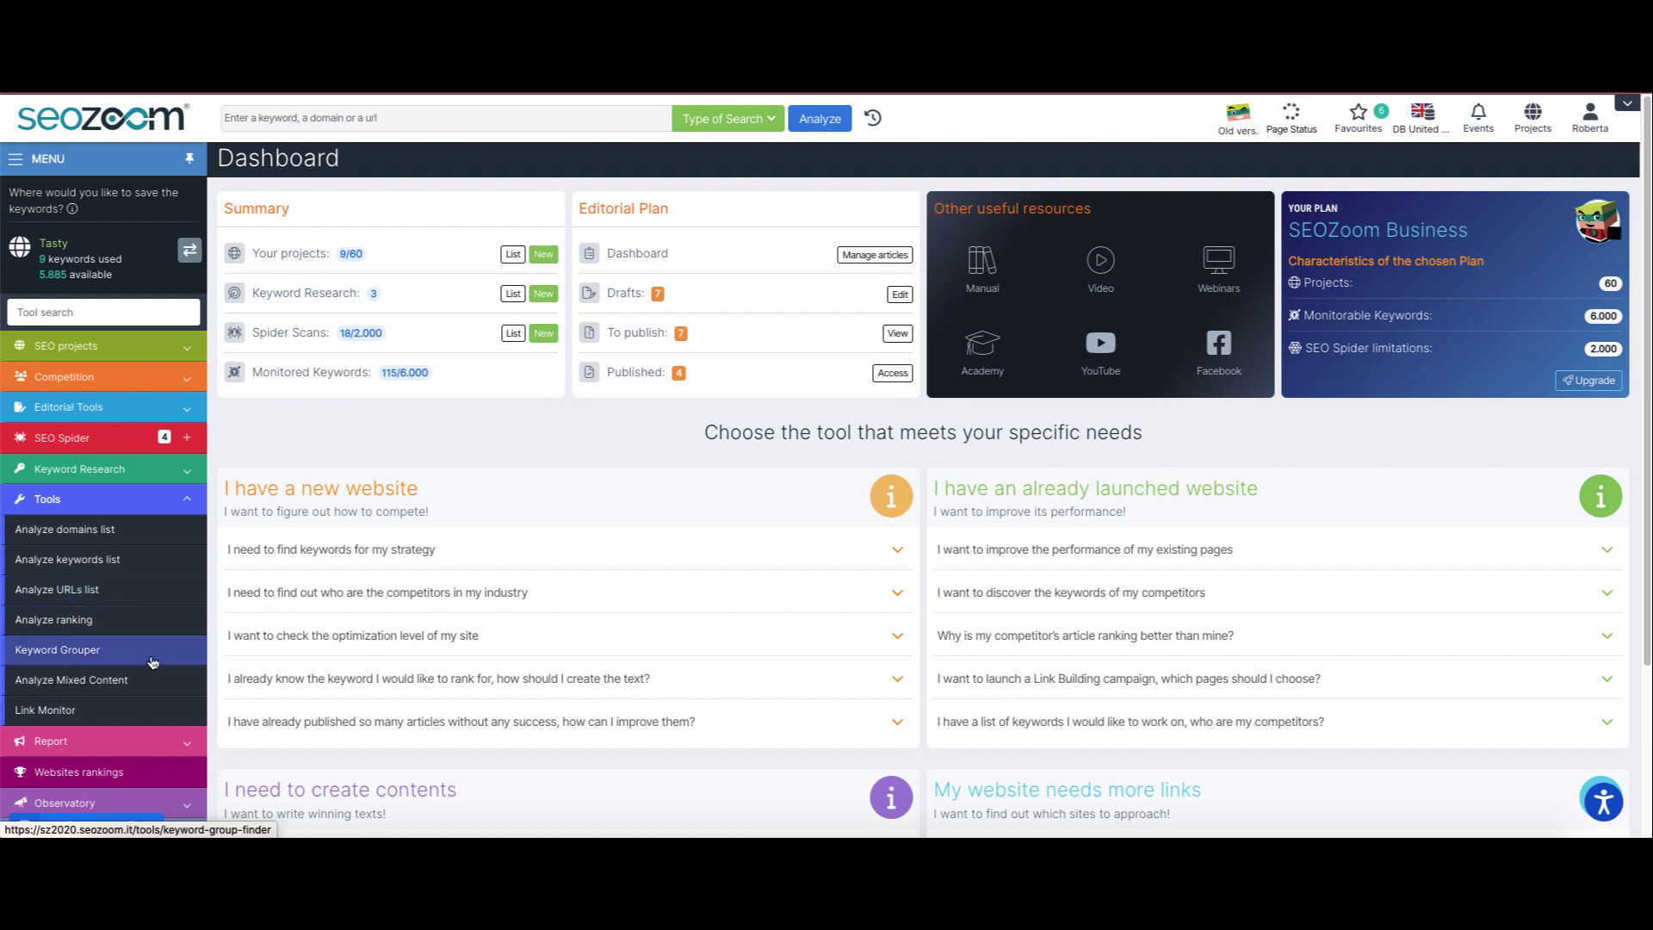
# Analyze the domains tasty.co and allrecipes.co.uk with the Analyze domains list tool.
pyautogui.click(125, 537)
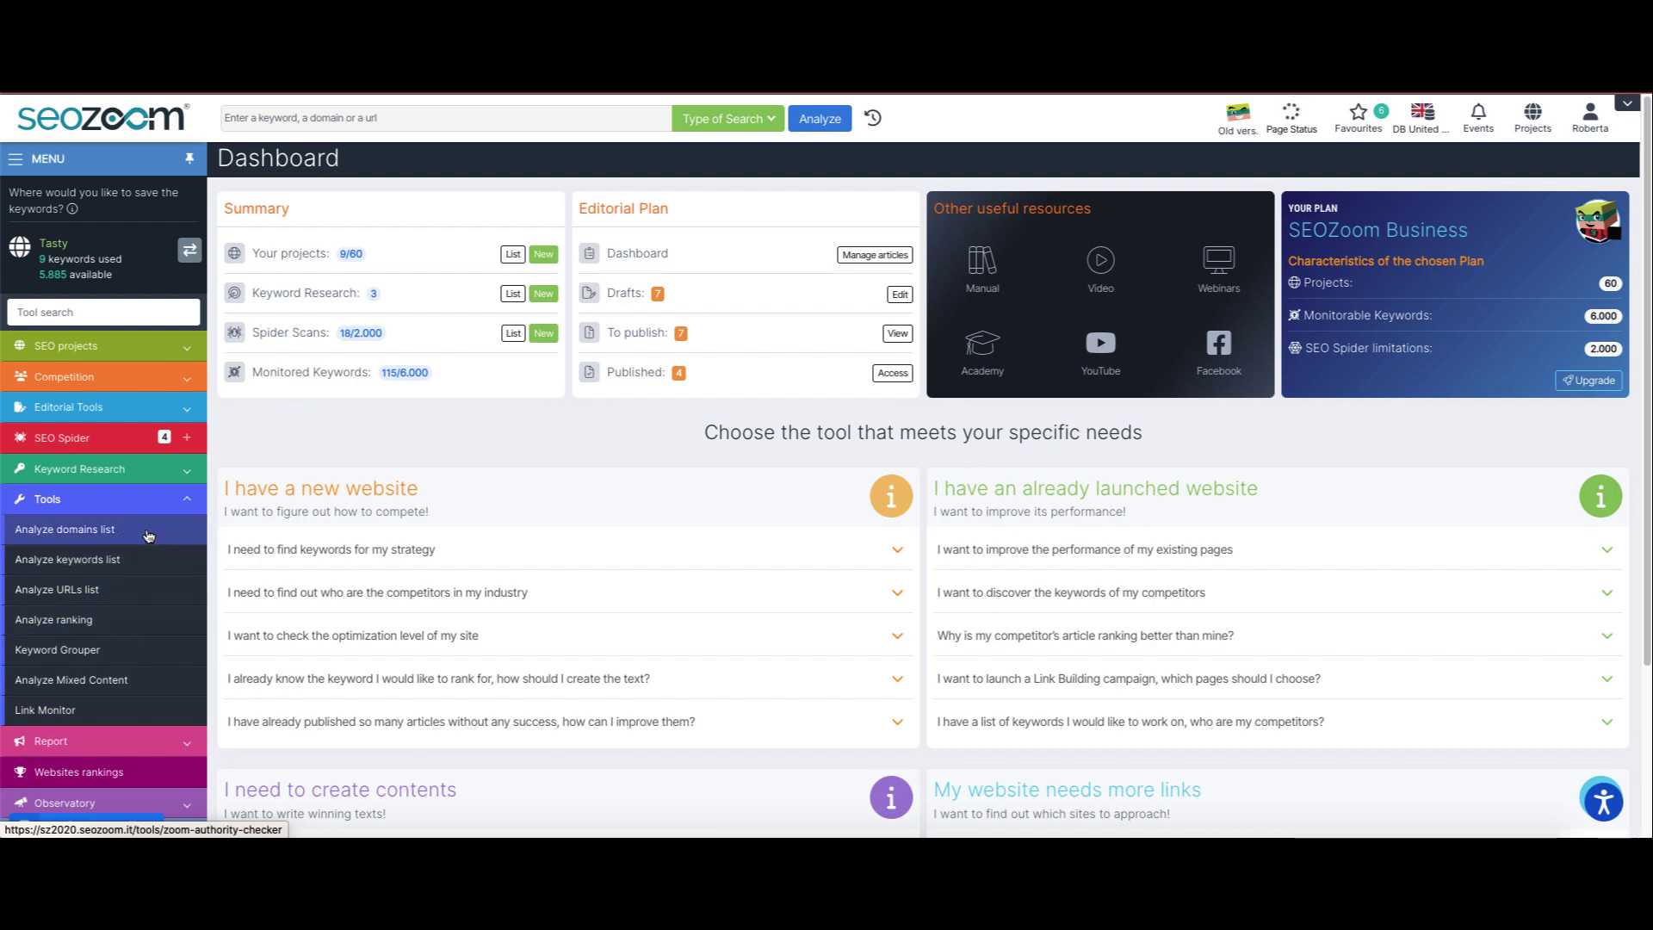
pyautogui.click(347, 408)
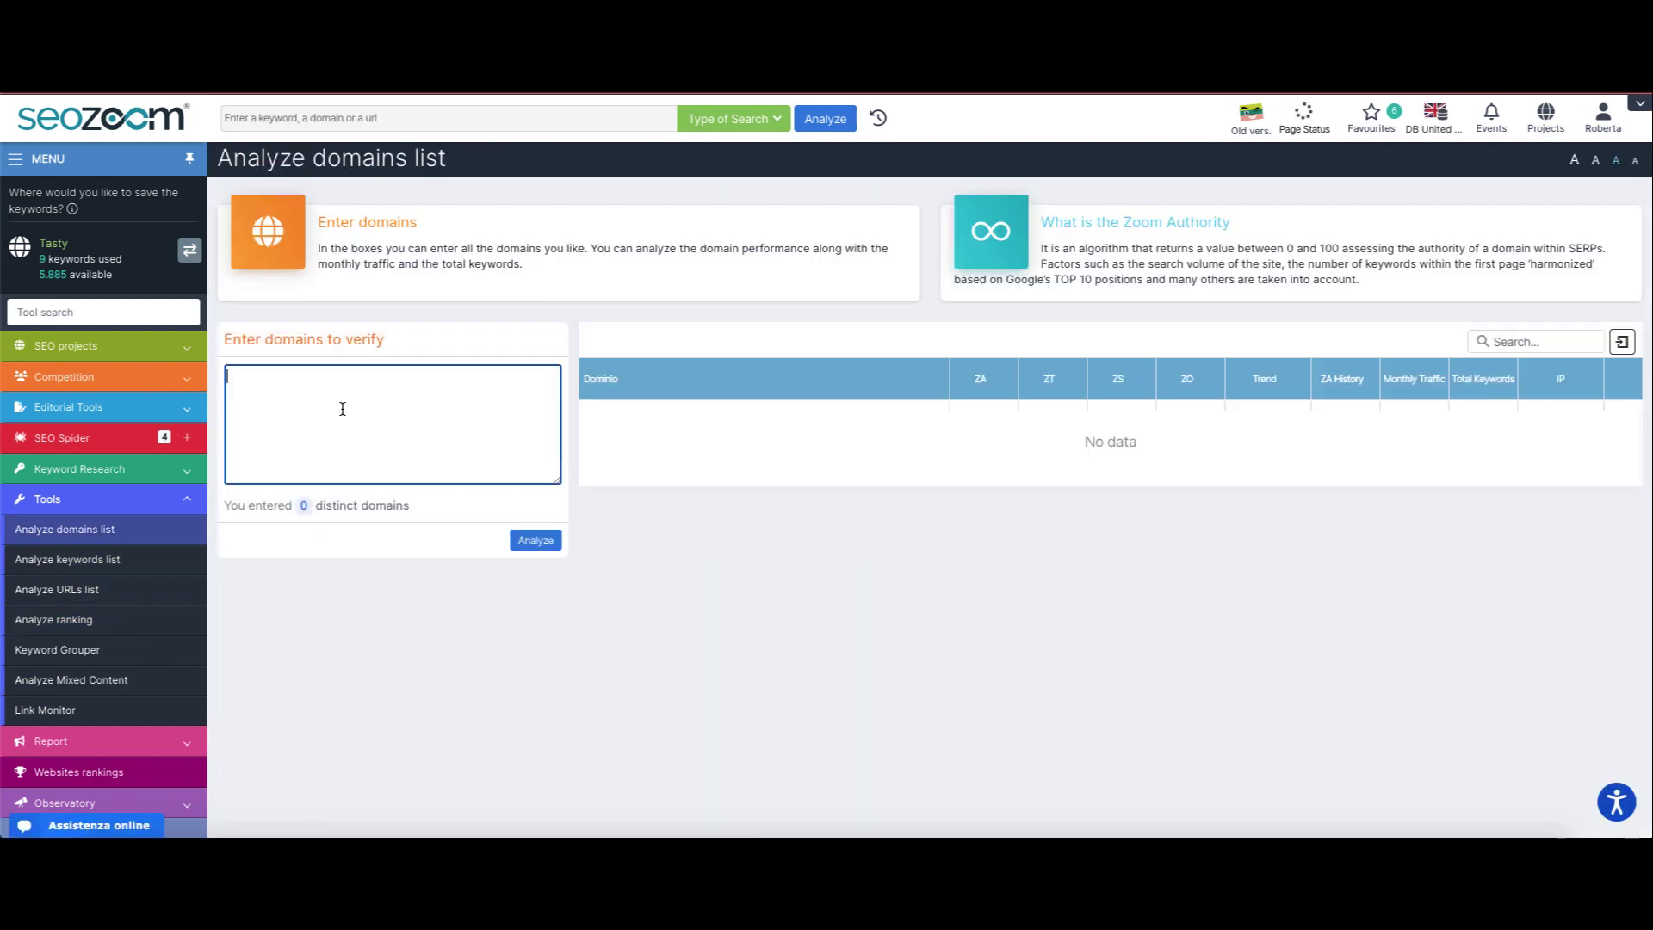
pyautogui.write('tasty.co ')
pyautogui.write('allrecip')
pyautogui.write('es.co.uk')
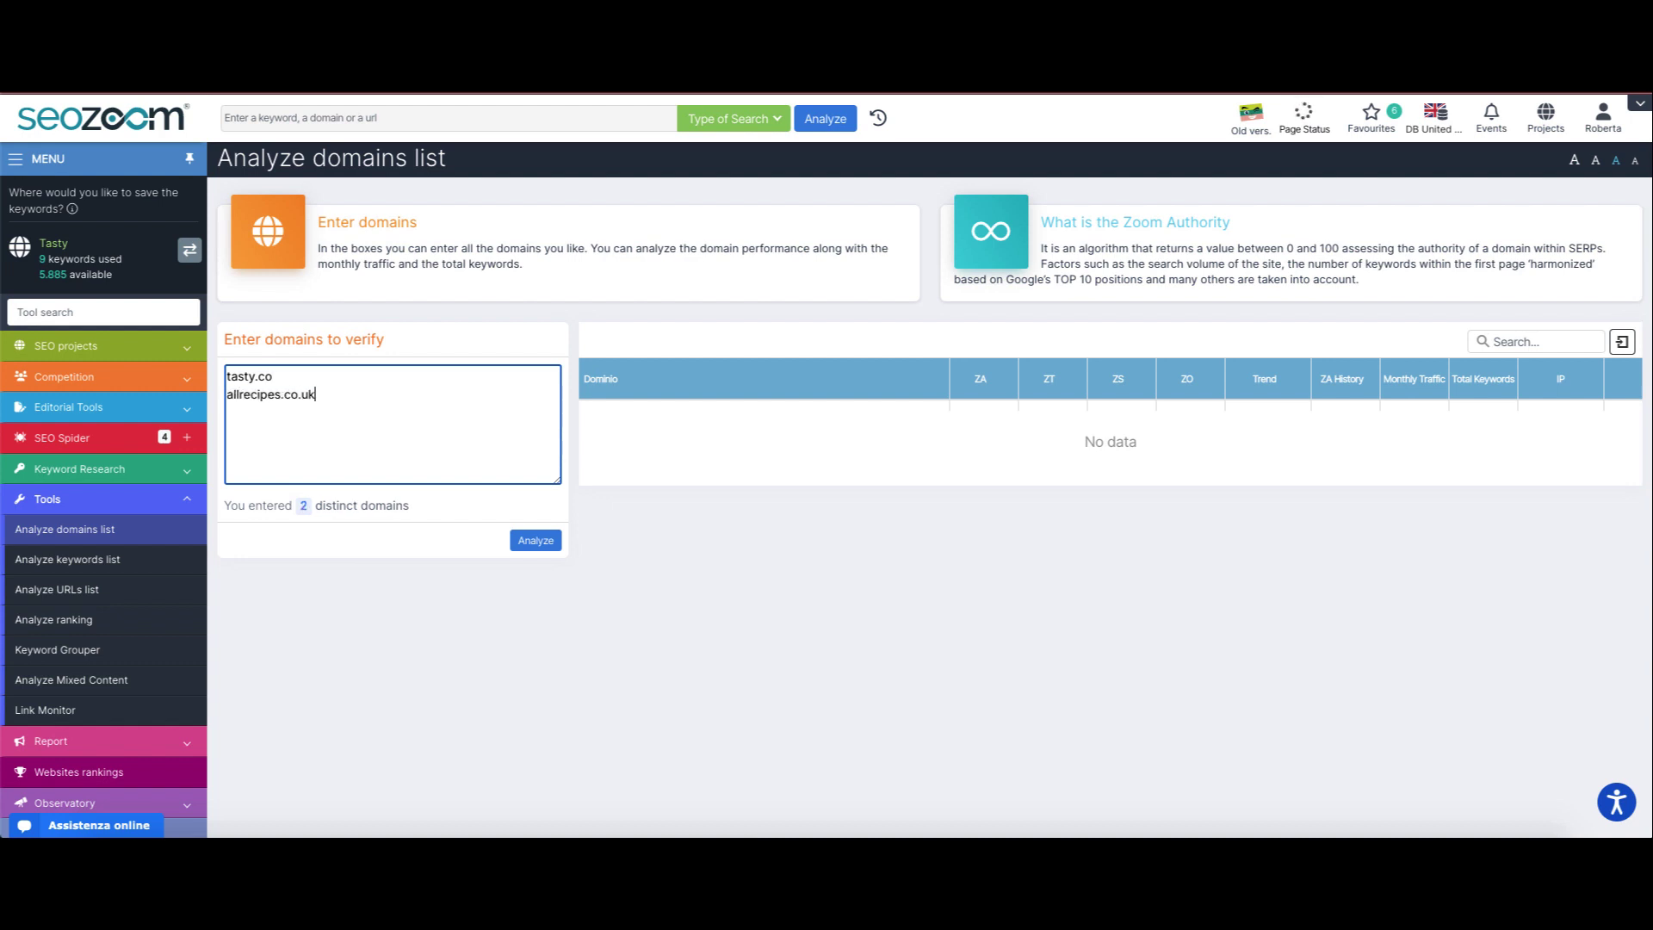
pyautogui.click(518, 537)
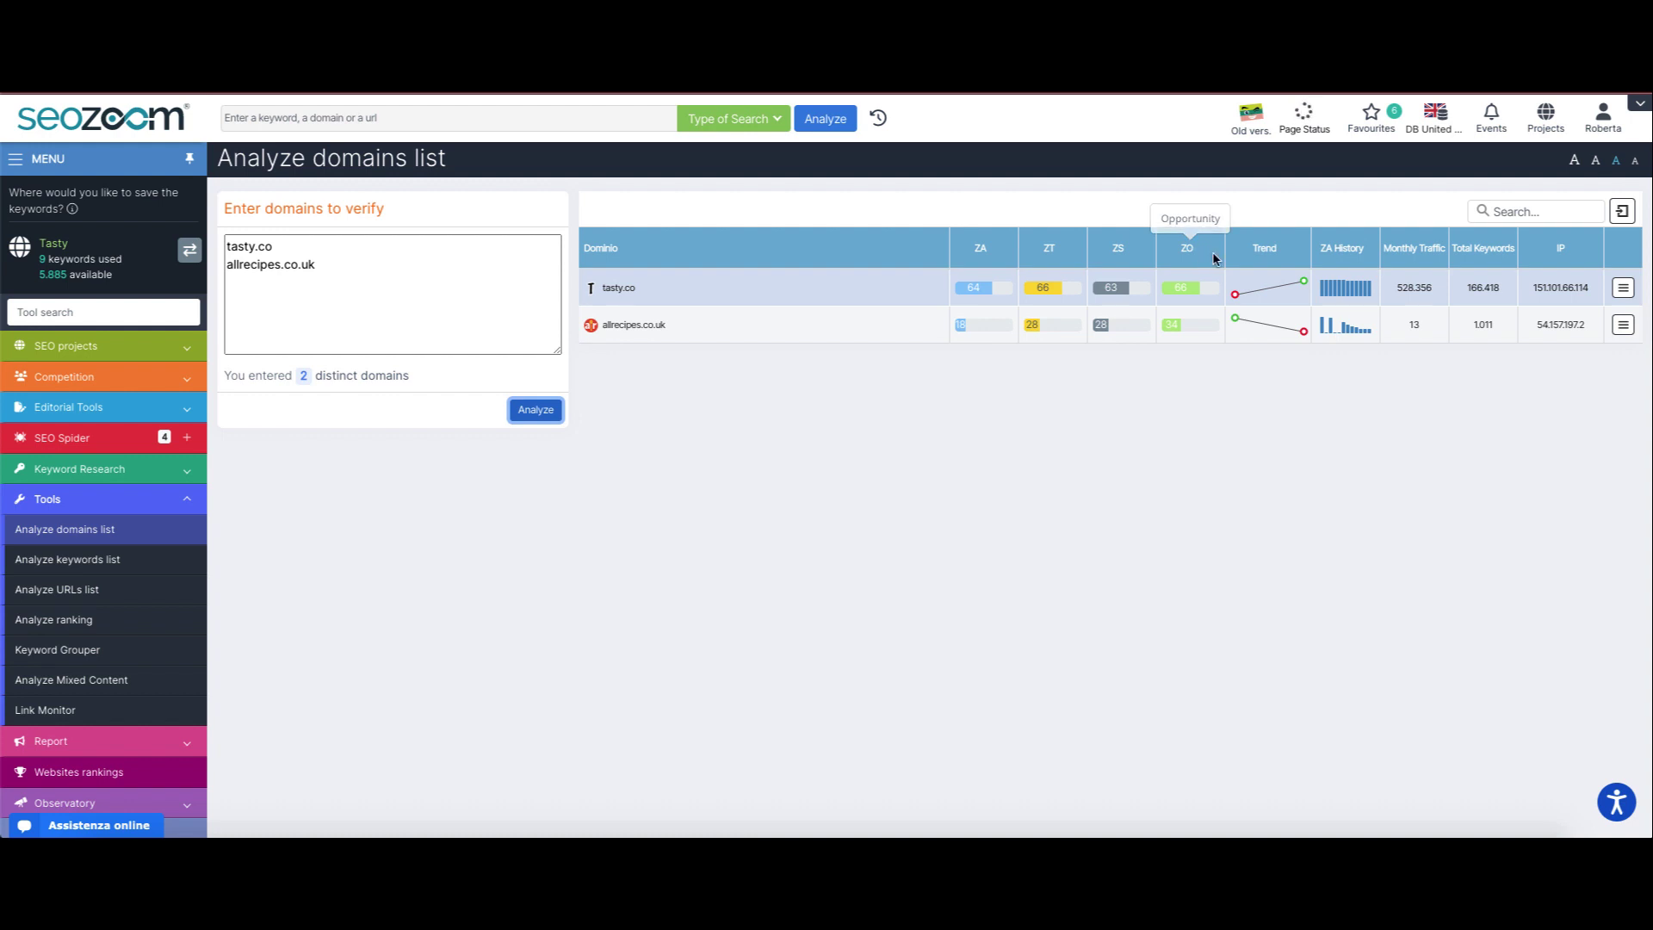
# Sort the results by total keywords so allrecipes.co.uk is first, and check its row actions.
pyautogui.moveTo(1266, 285)
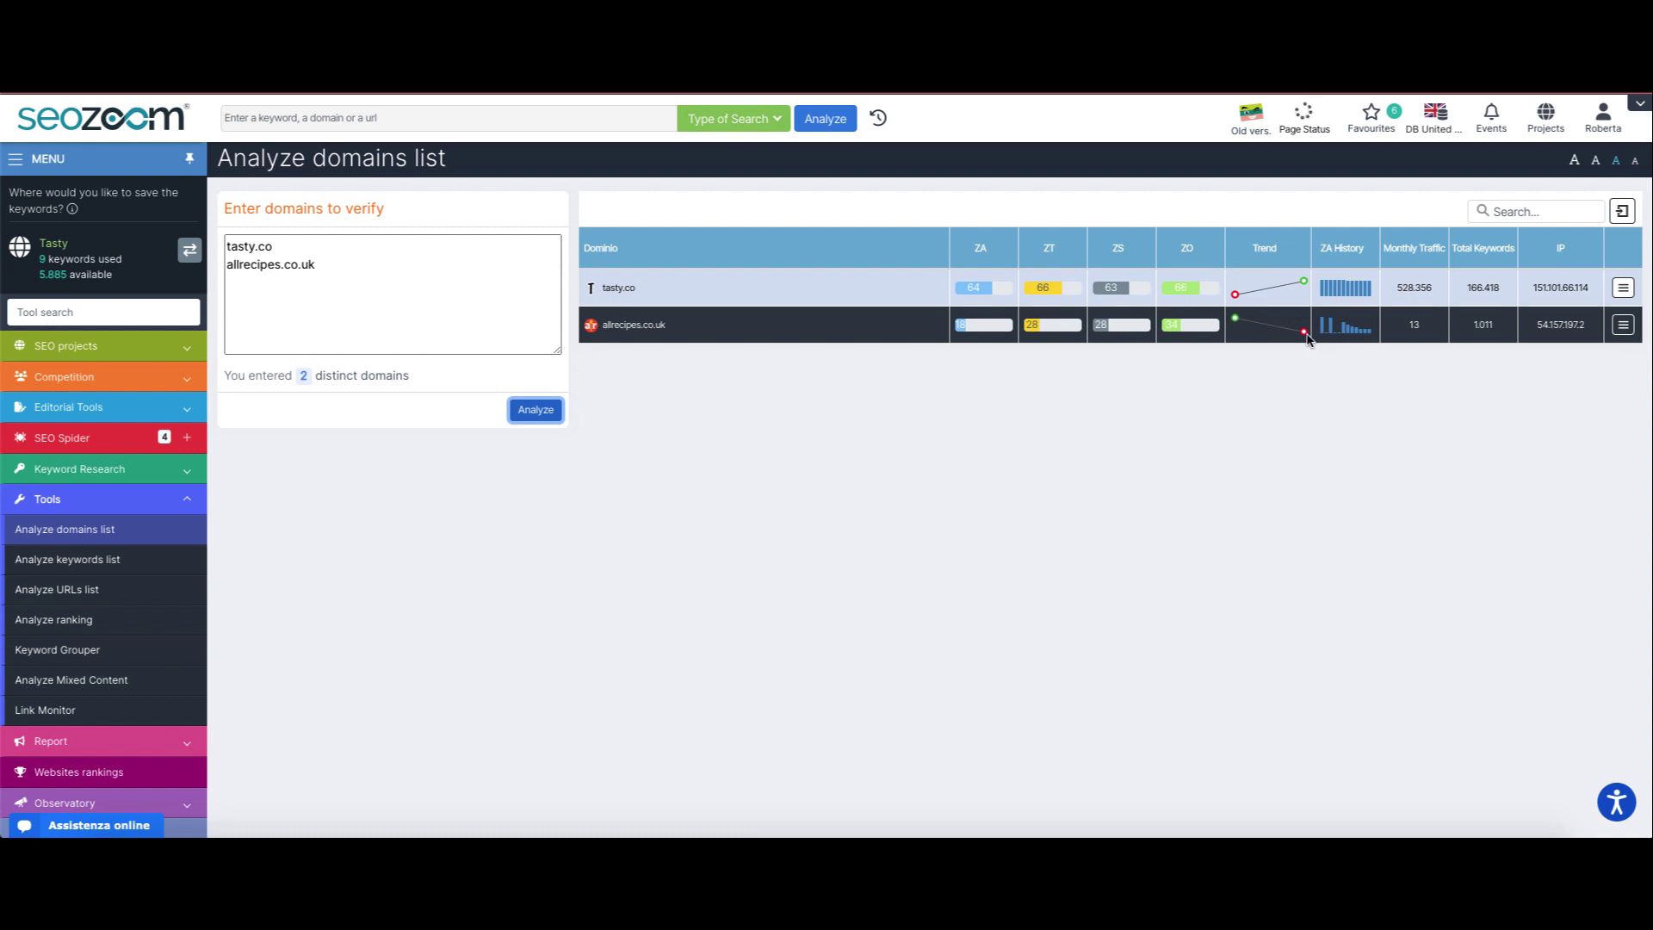
pyautogui.moveTo(1304, 335)
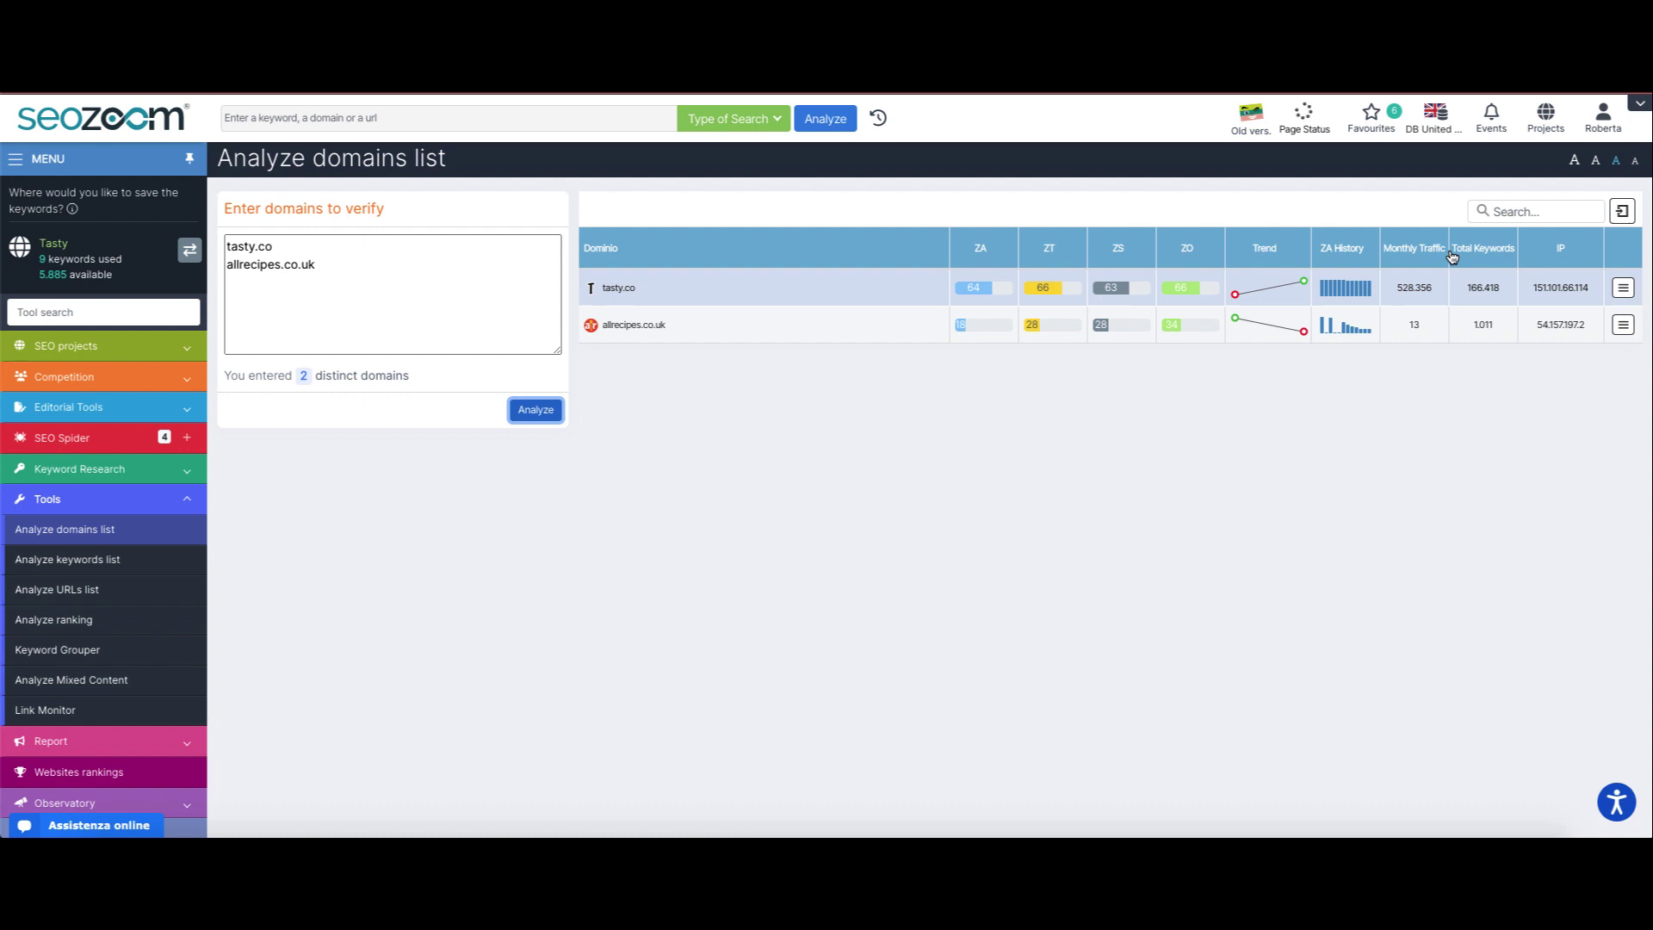
pyautogui.click(1424, 250)
pyautogui.click(1479, 248)
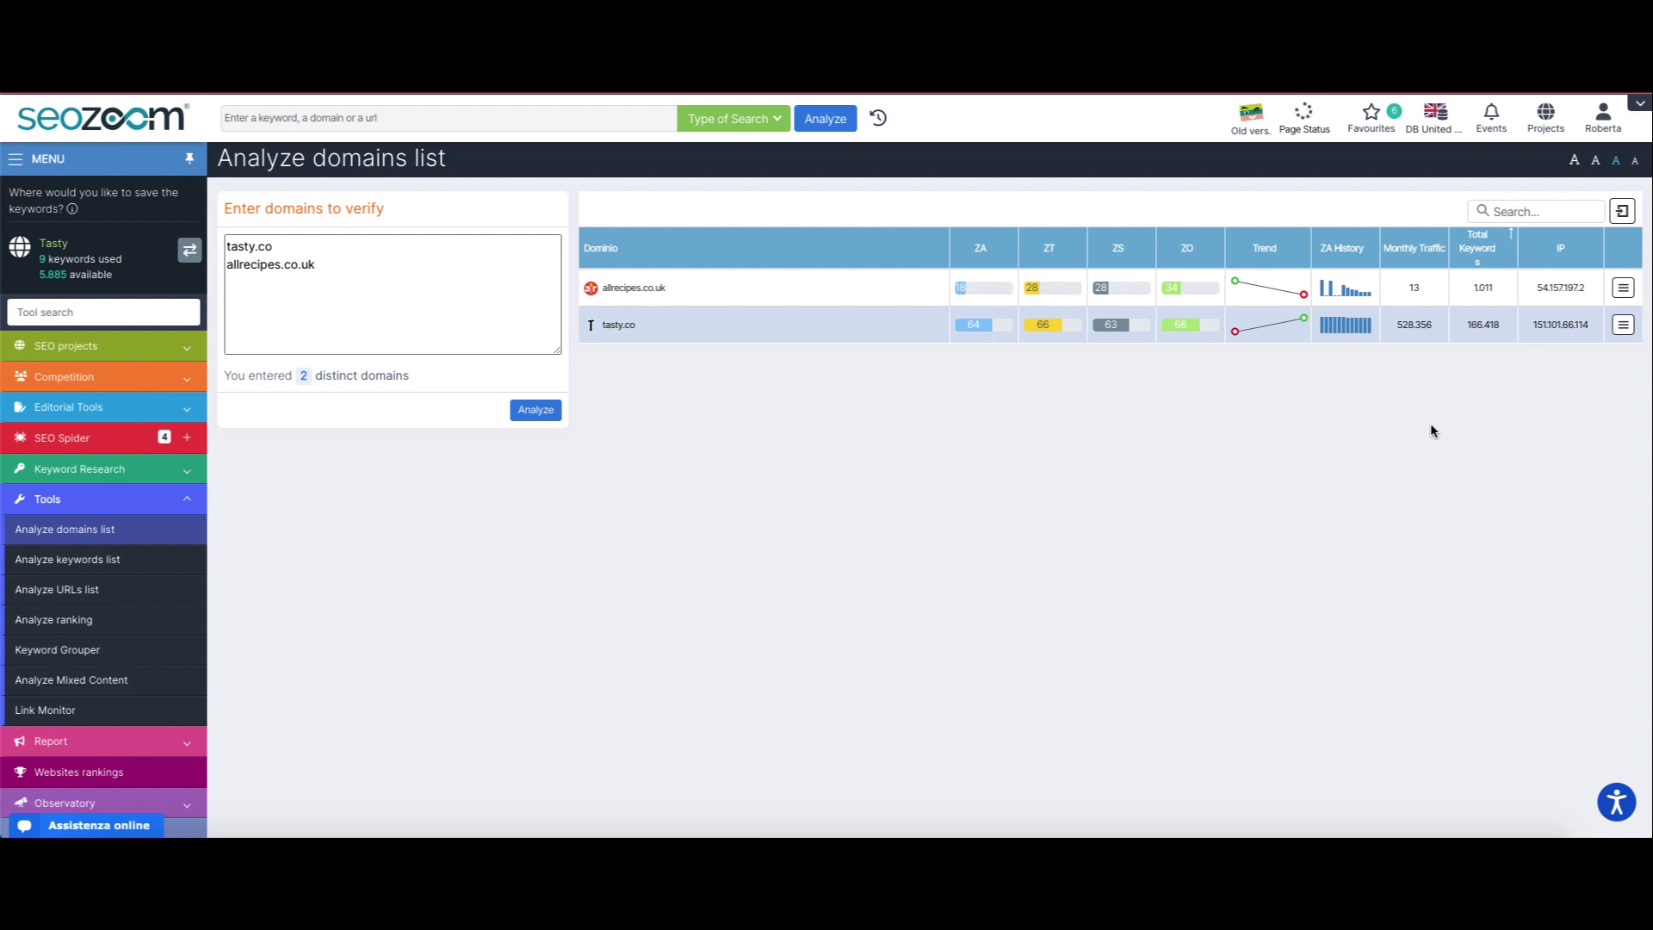
pyautogui.click(1623, 287)
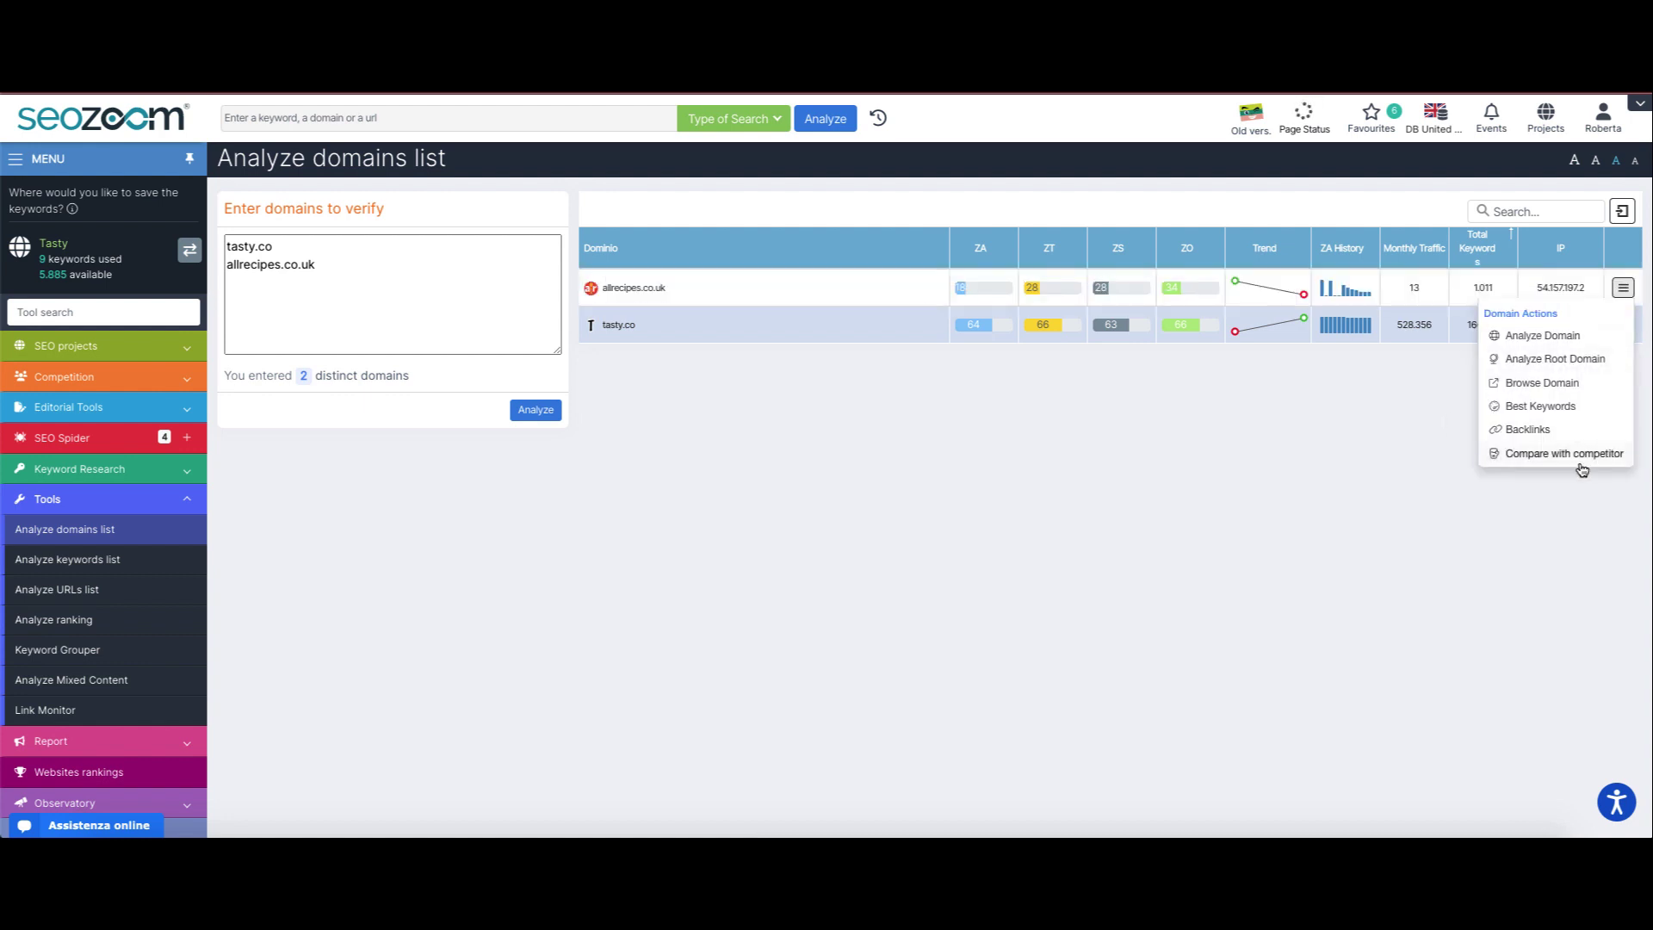
pyautogui.click(1180, 486)
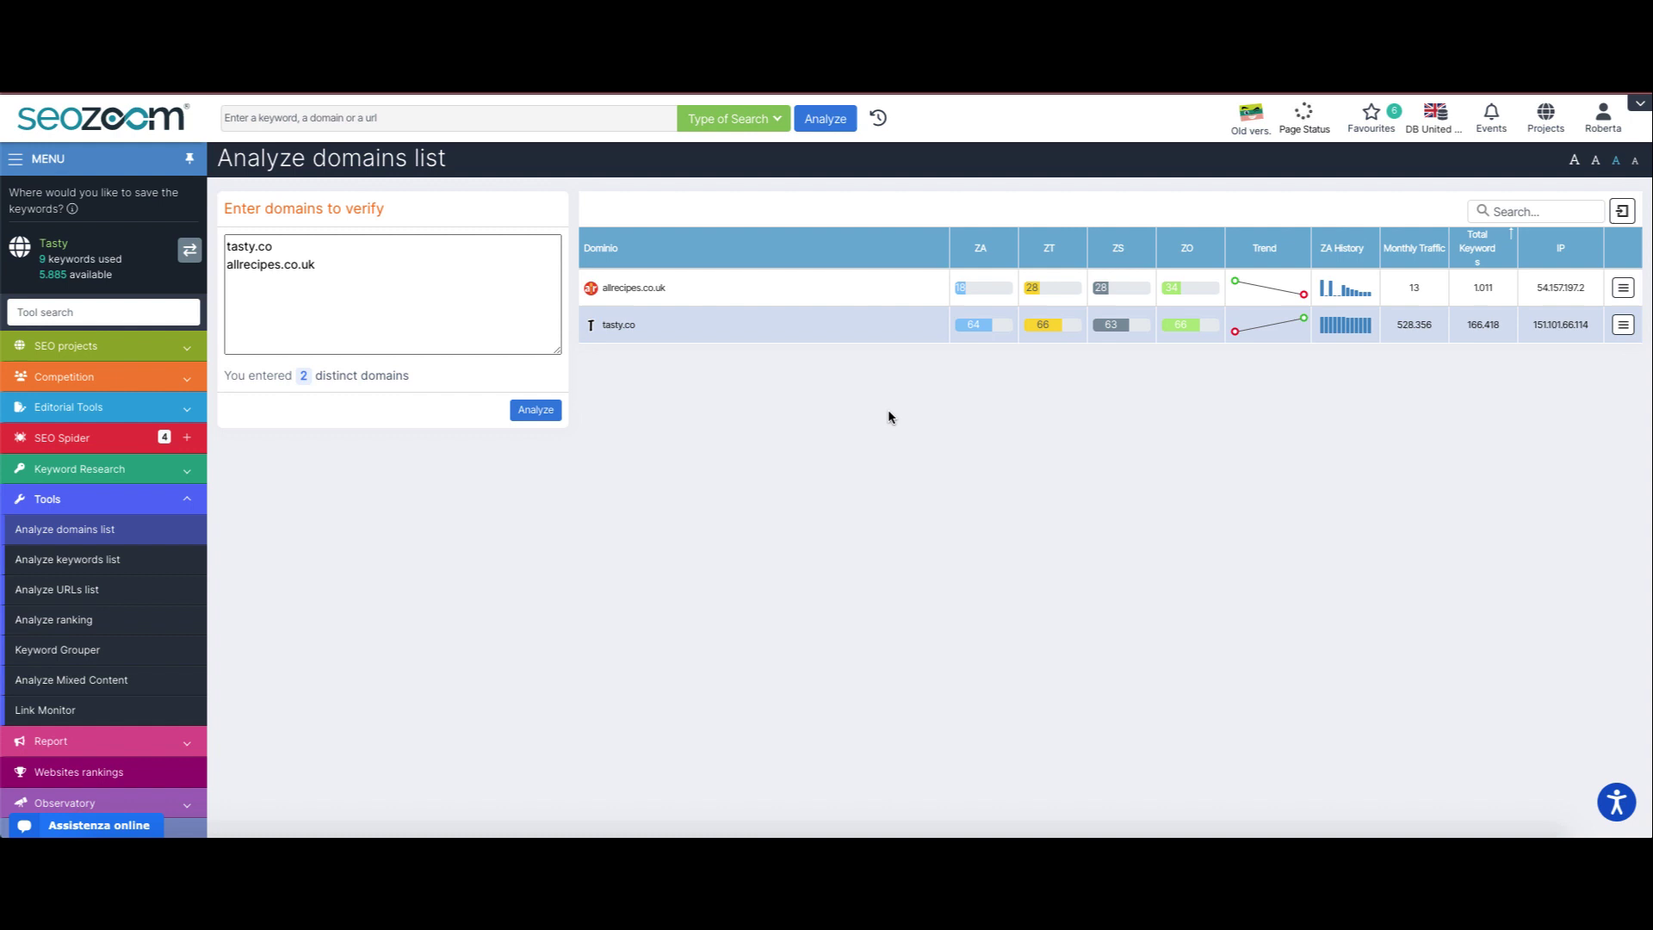
# Analyze the keywords apple pie, brownies and chocolate cake, then check apple pie's row actions.
pyautogui.click(142, 567)
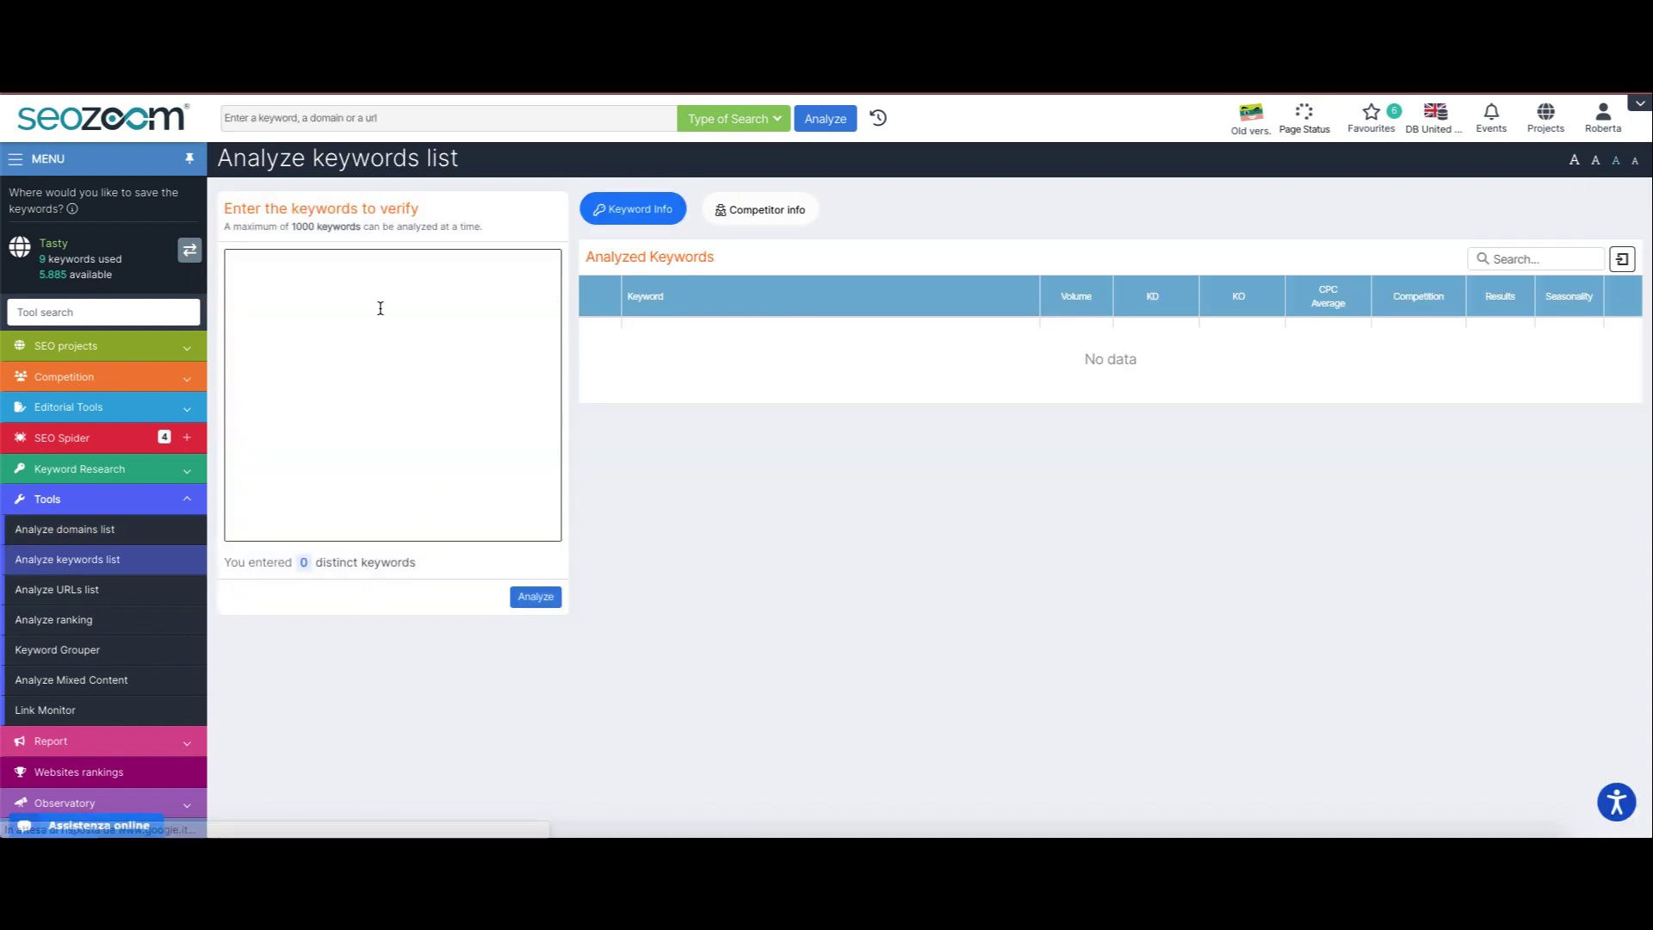
pyautogui.click(380, 308)
pyautogui.write('apple p')
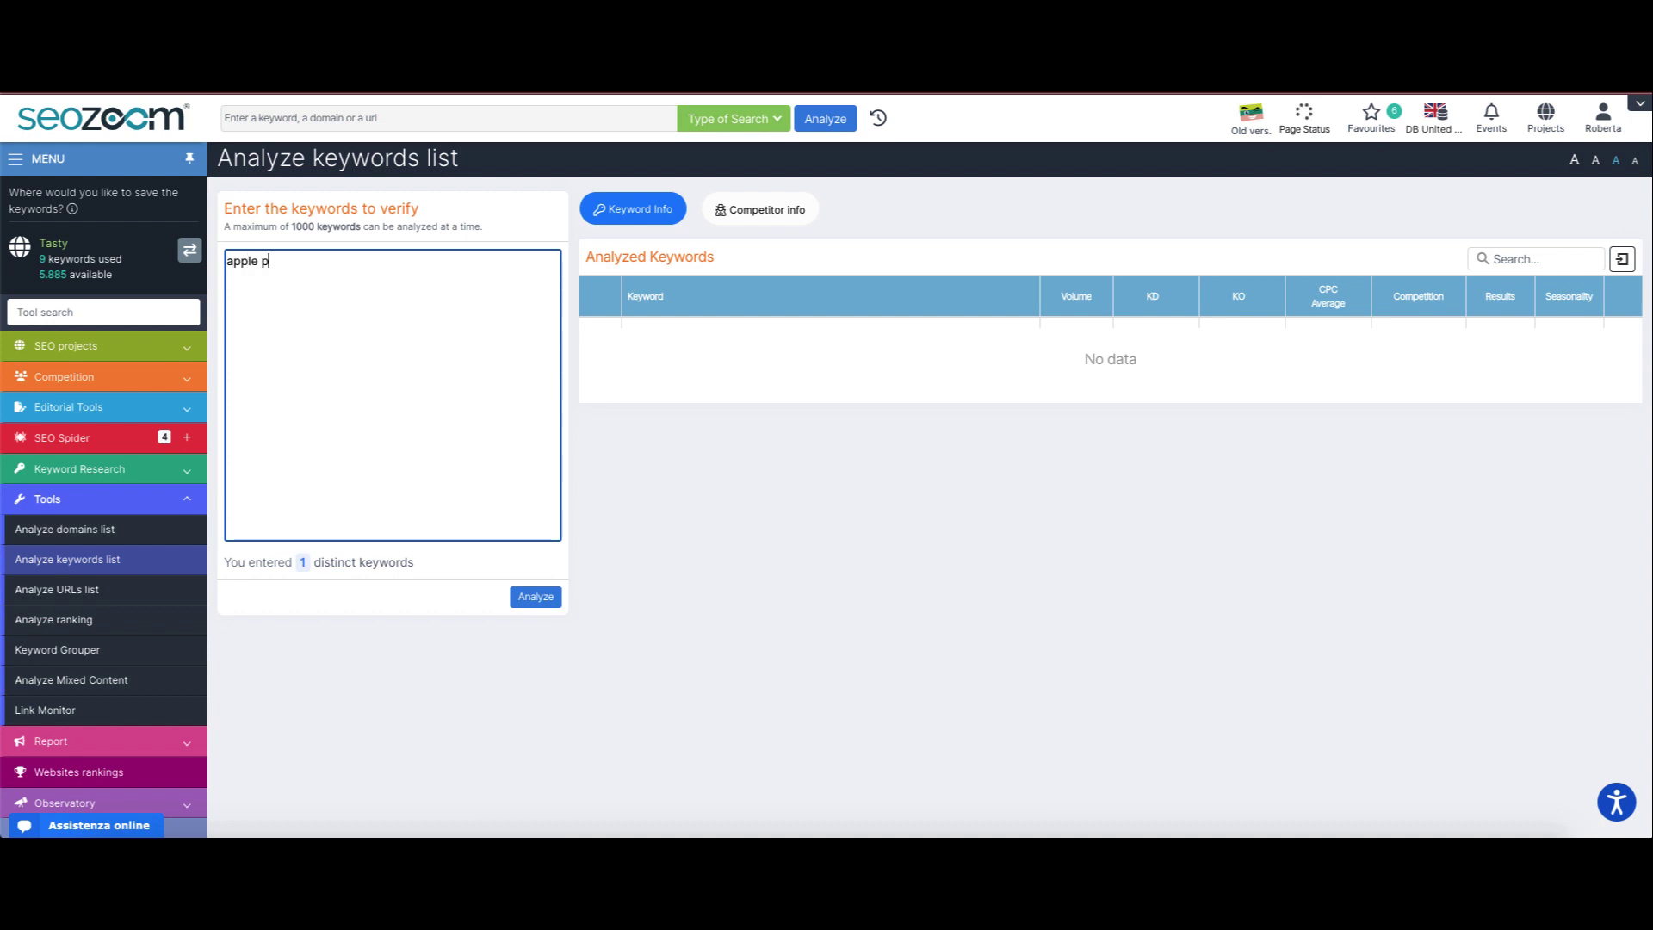
pyautogui.write('ie brownies chocolate')
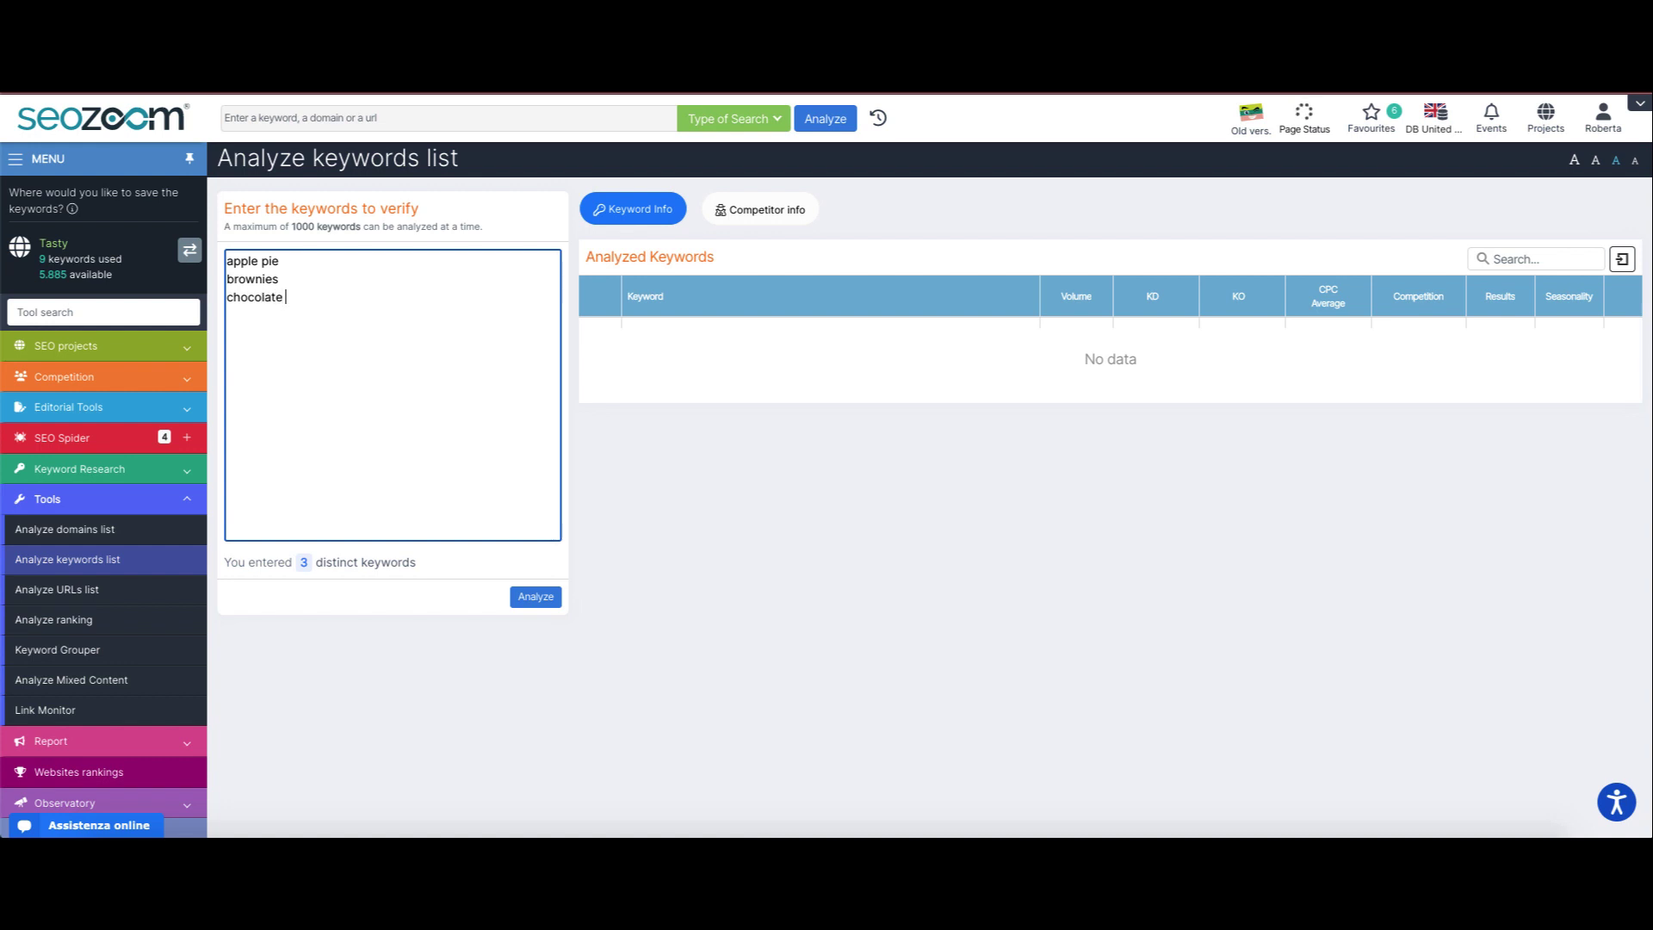
pyautogui.write(' cake')
pyautogui.click(538, 606)
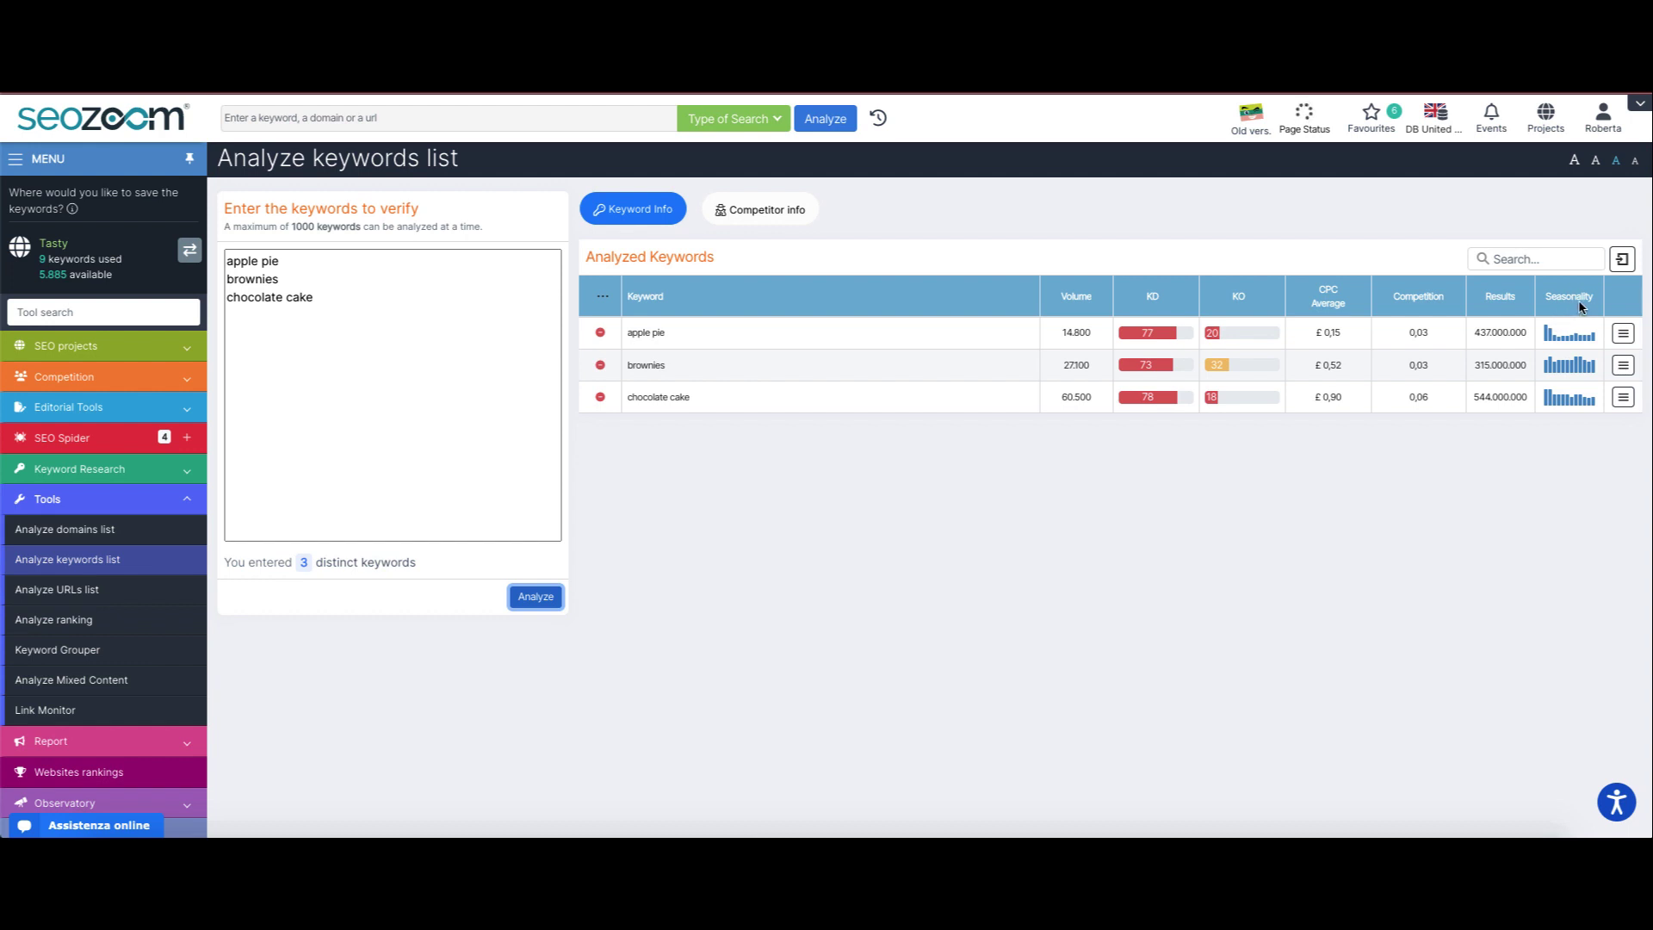
pyautogui.click(1624, 338)
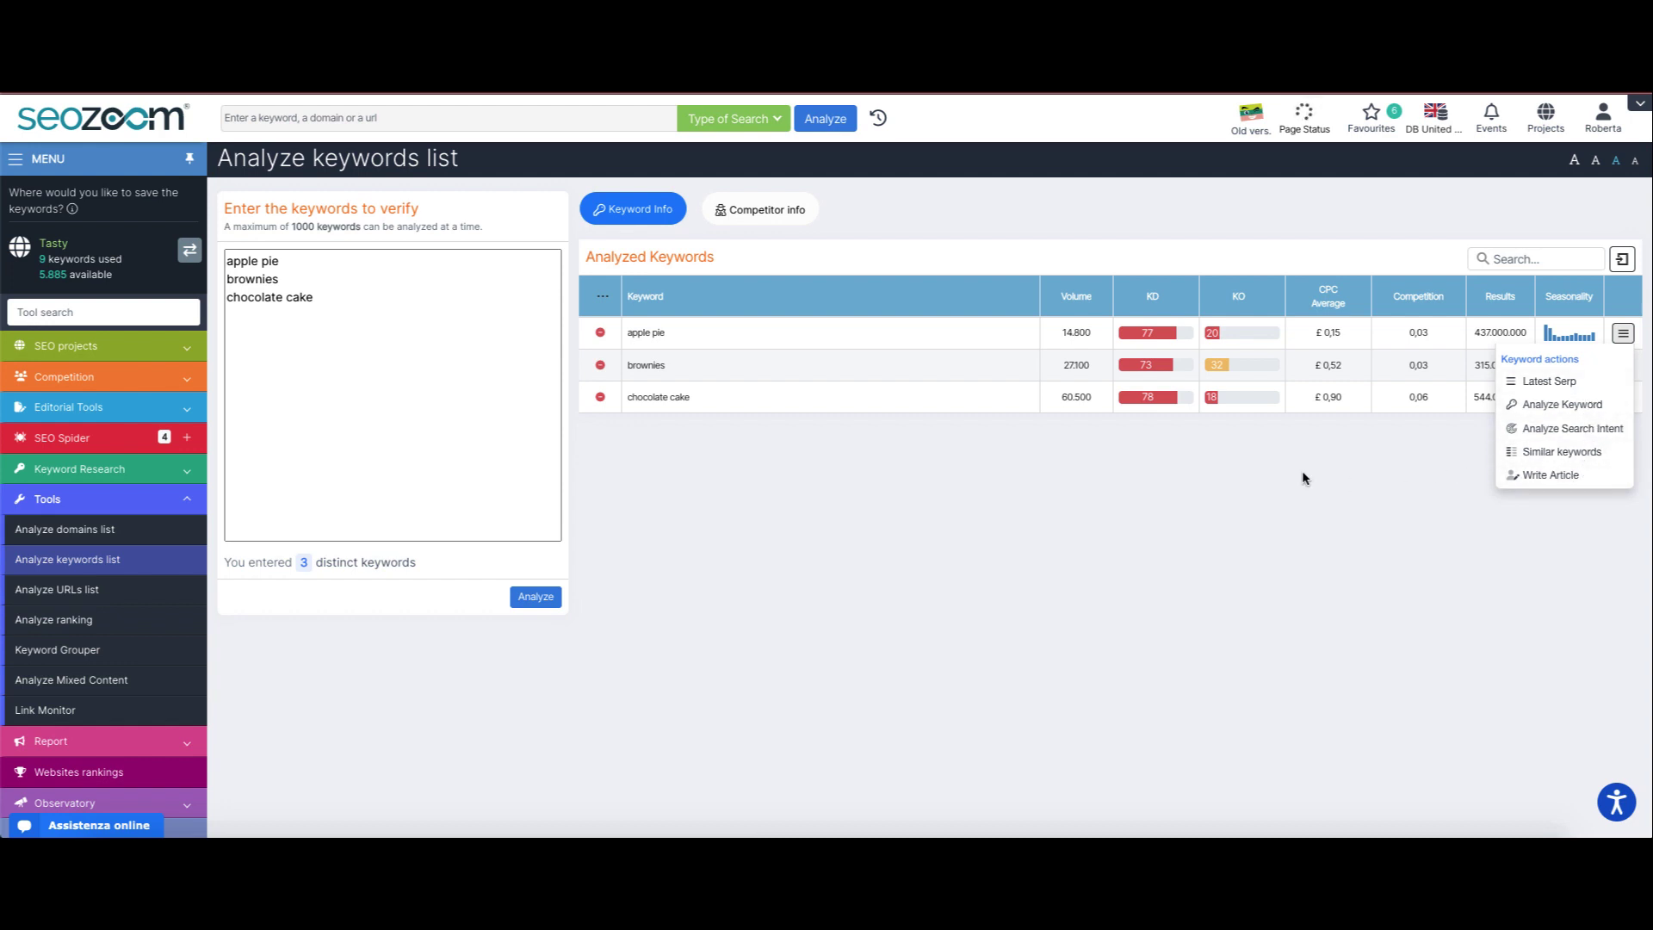
# Review the Competitor info table for the three keywords, then go to Analyze URLs list.
pyautogui.click(784, 208)
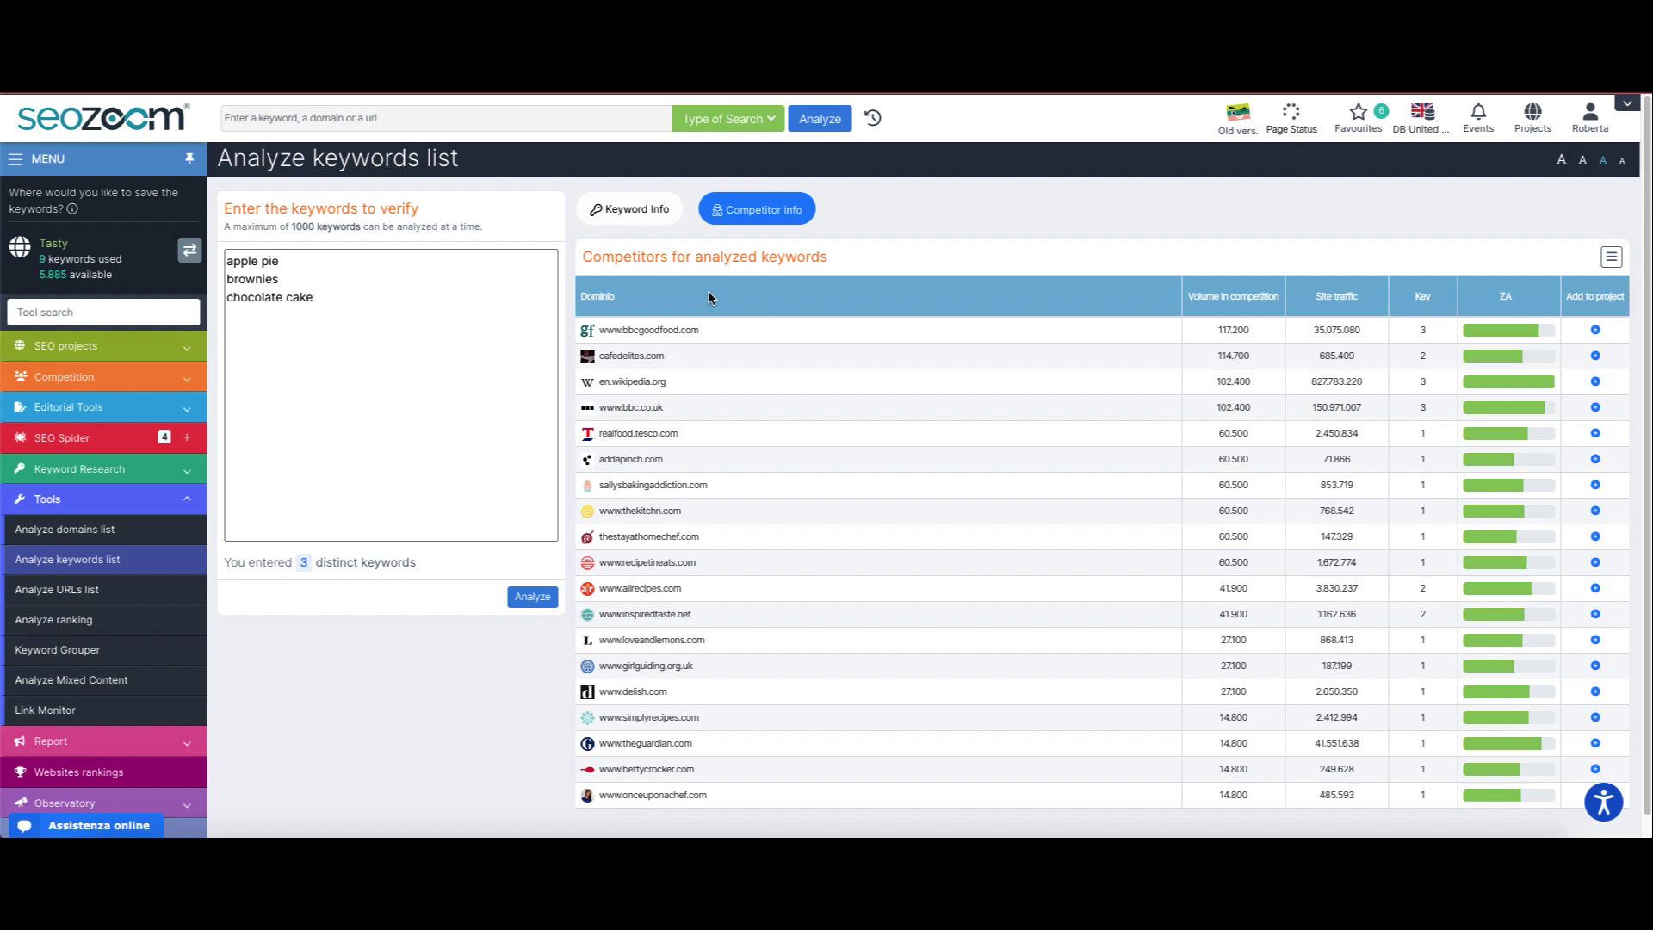
pyautogui.click(160, 594)
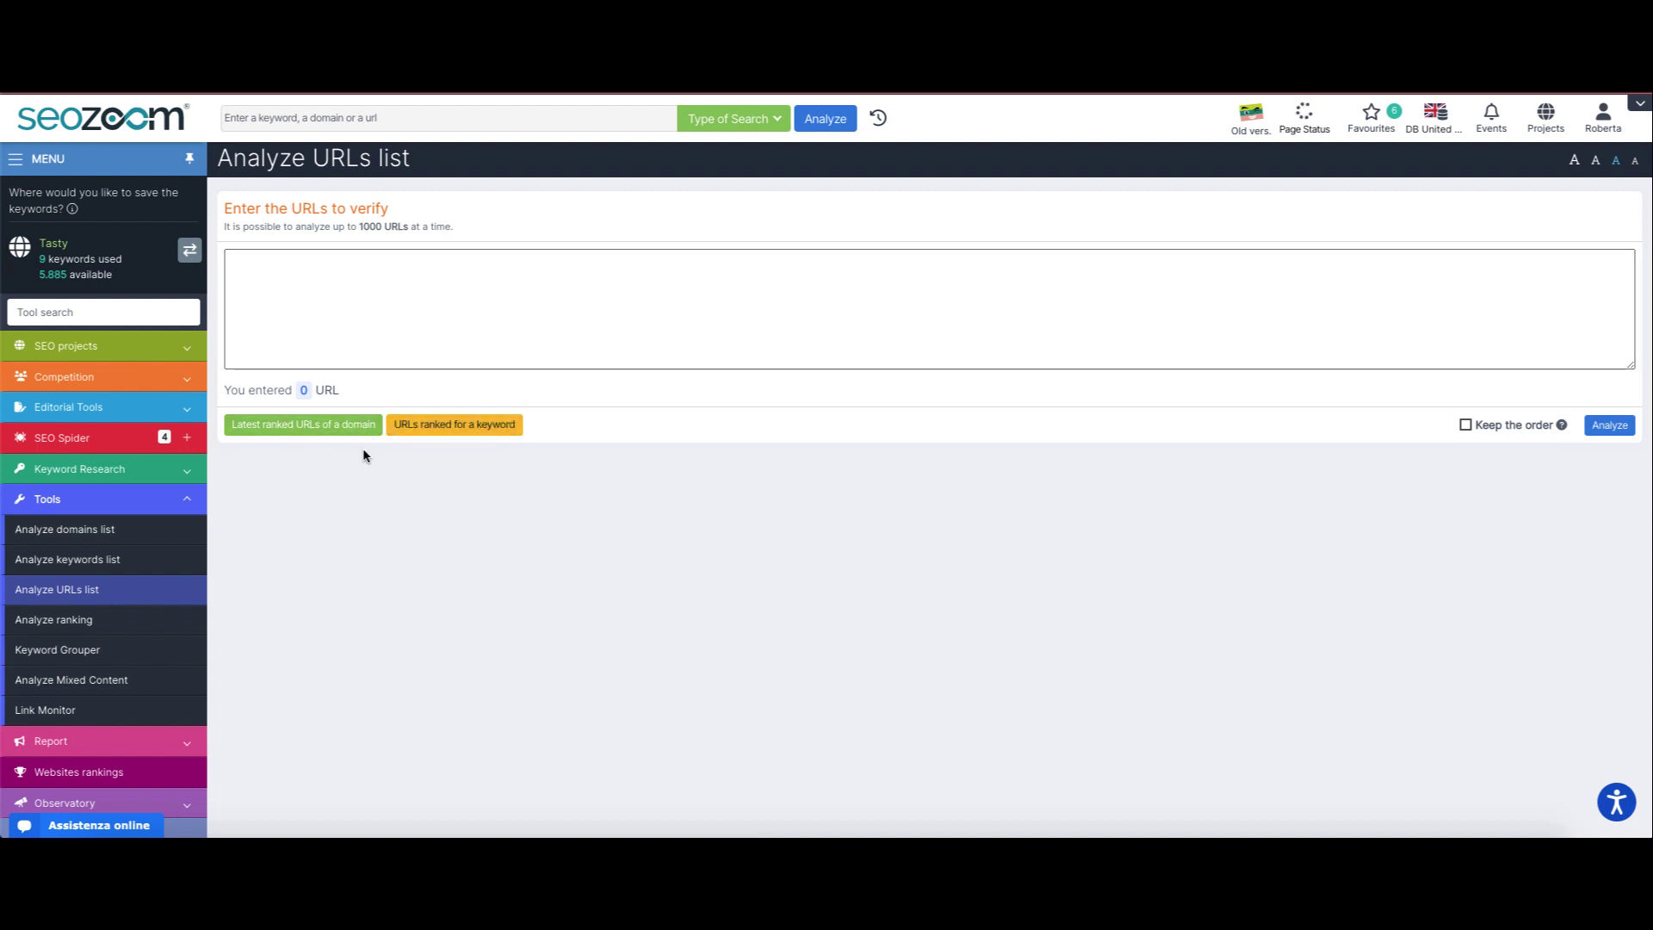
# Extract the 49 URLs ranking for the keyword apple pie into the URL field.
pyautogui.click(308, 429)
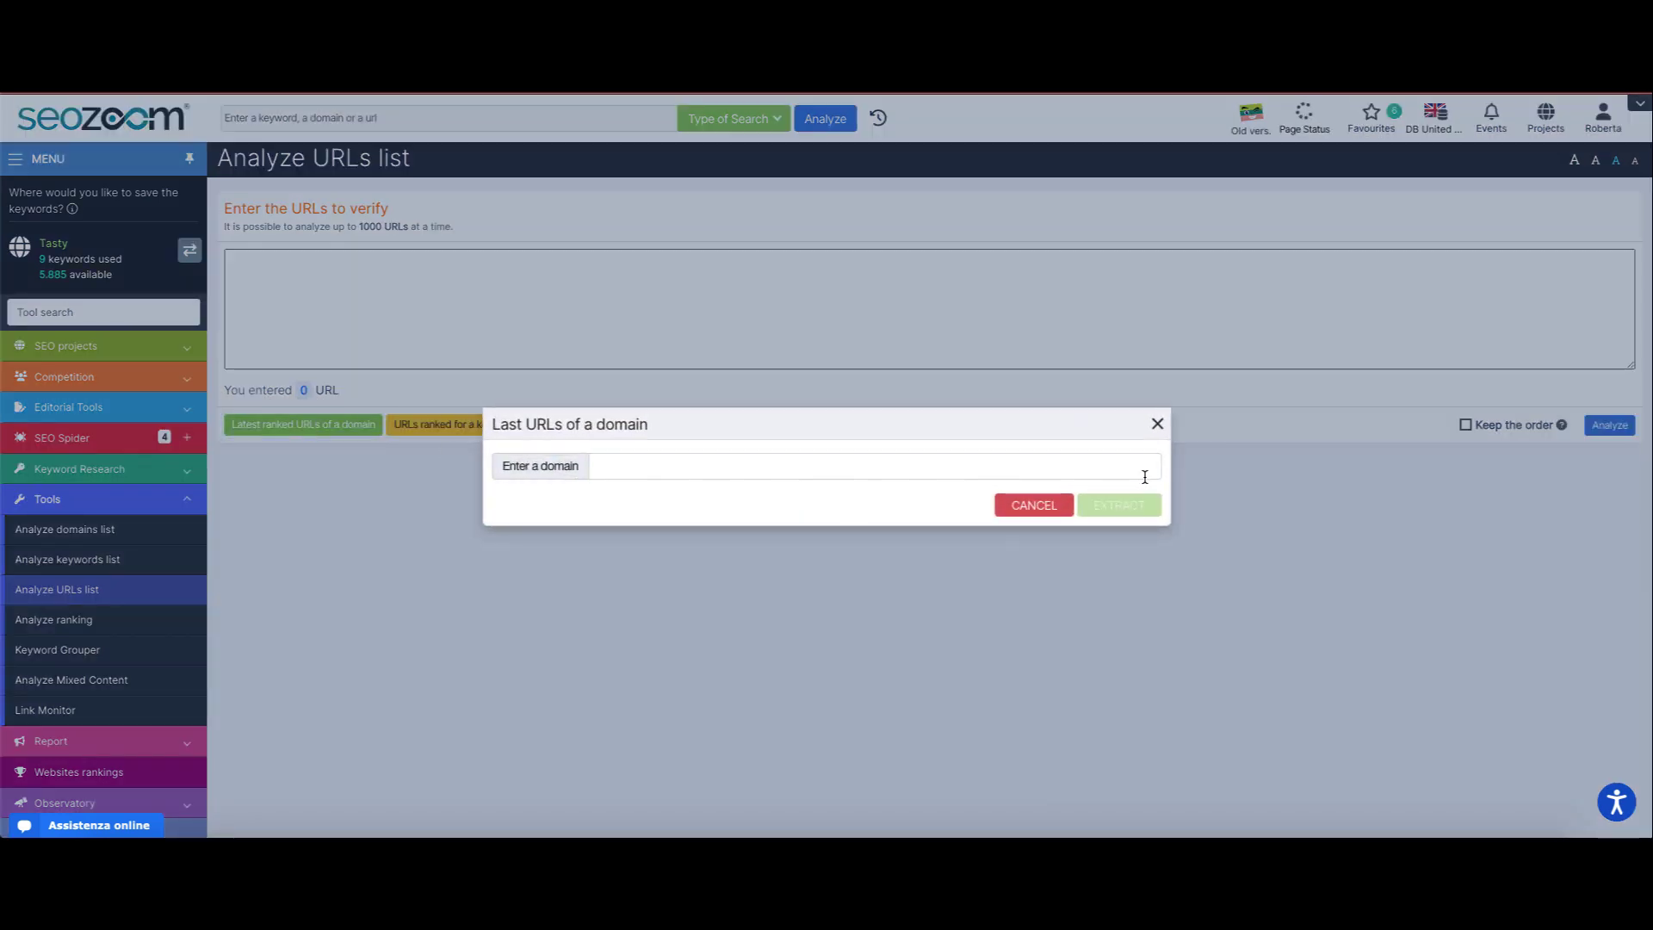
pyautogui.click(1157, 424)
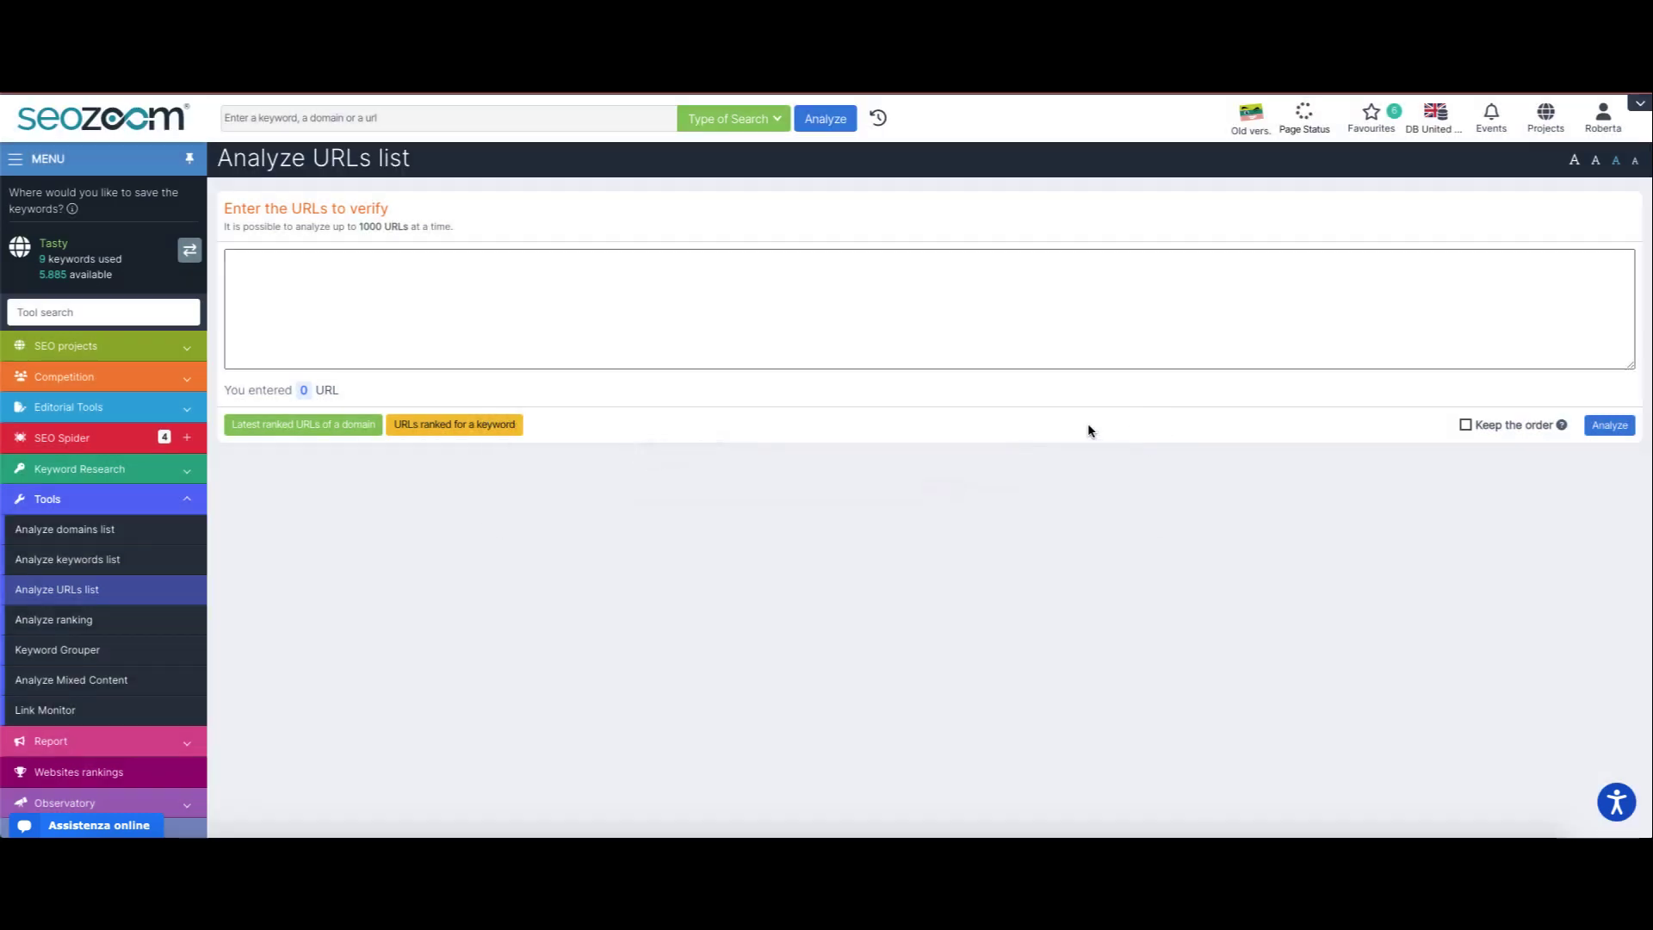
pyautogui.click(432, 438)
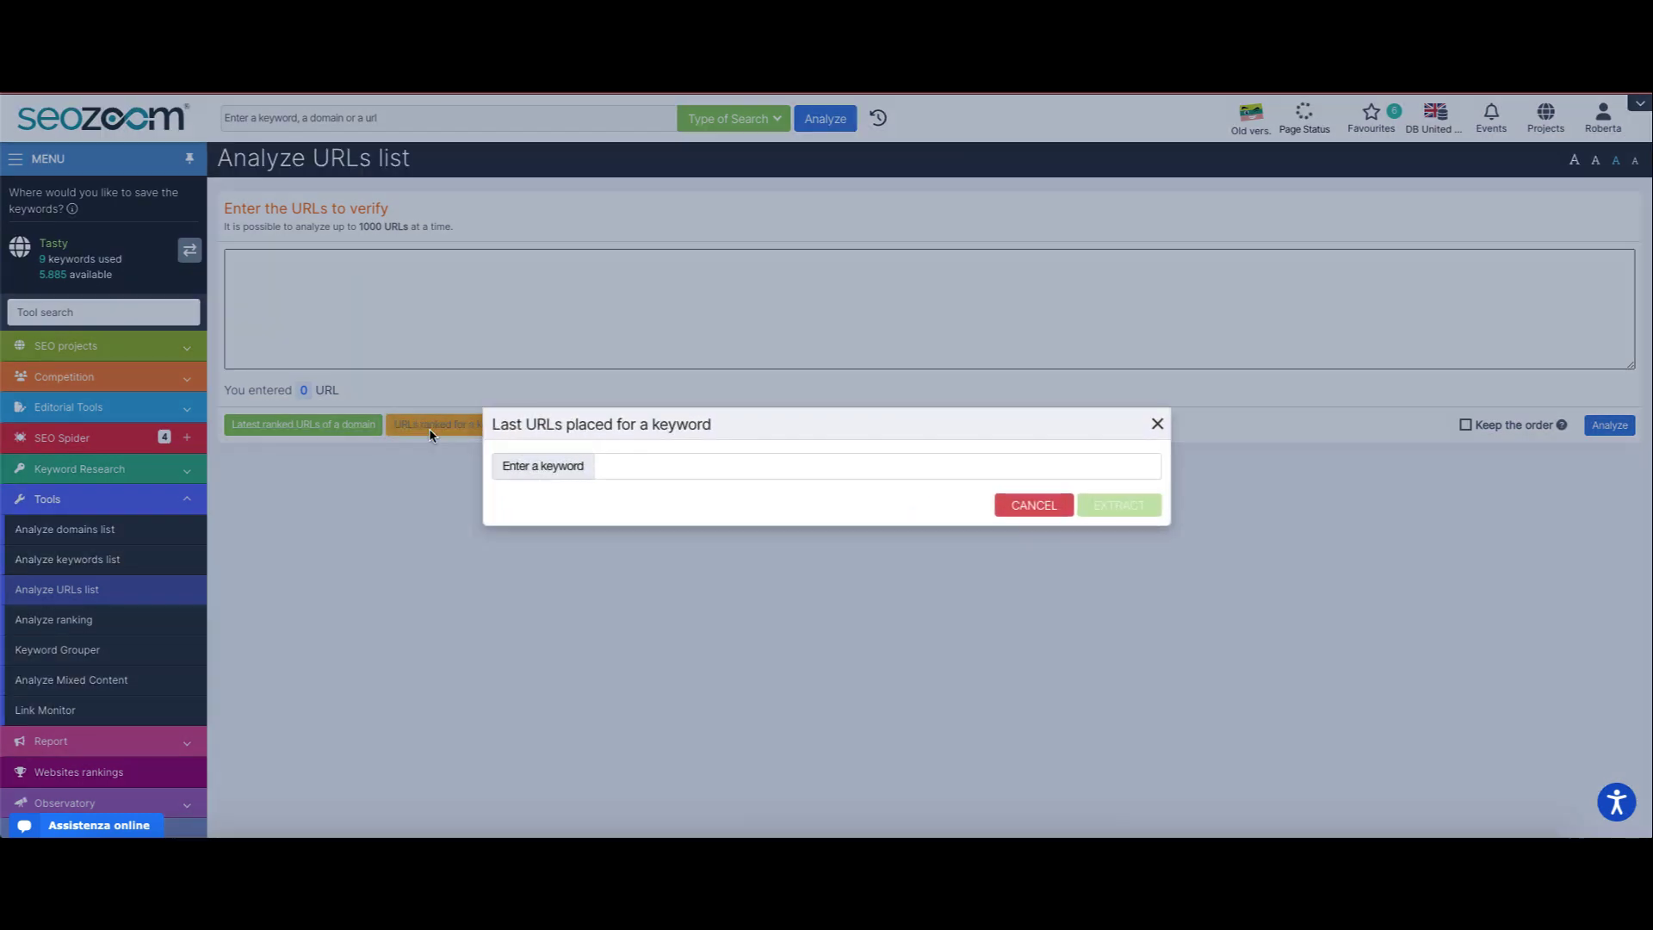
pyautogui.click(707, 466)
pyautogui.write('apple pie')
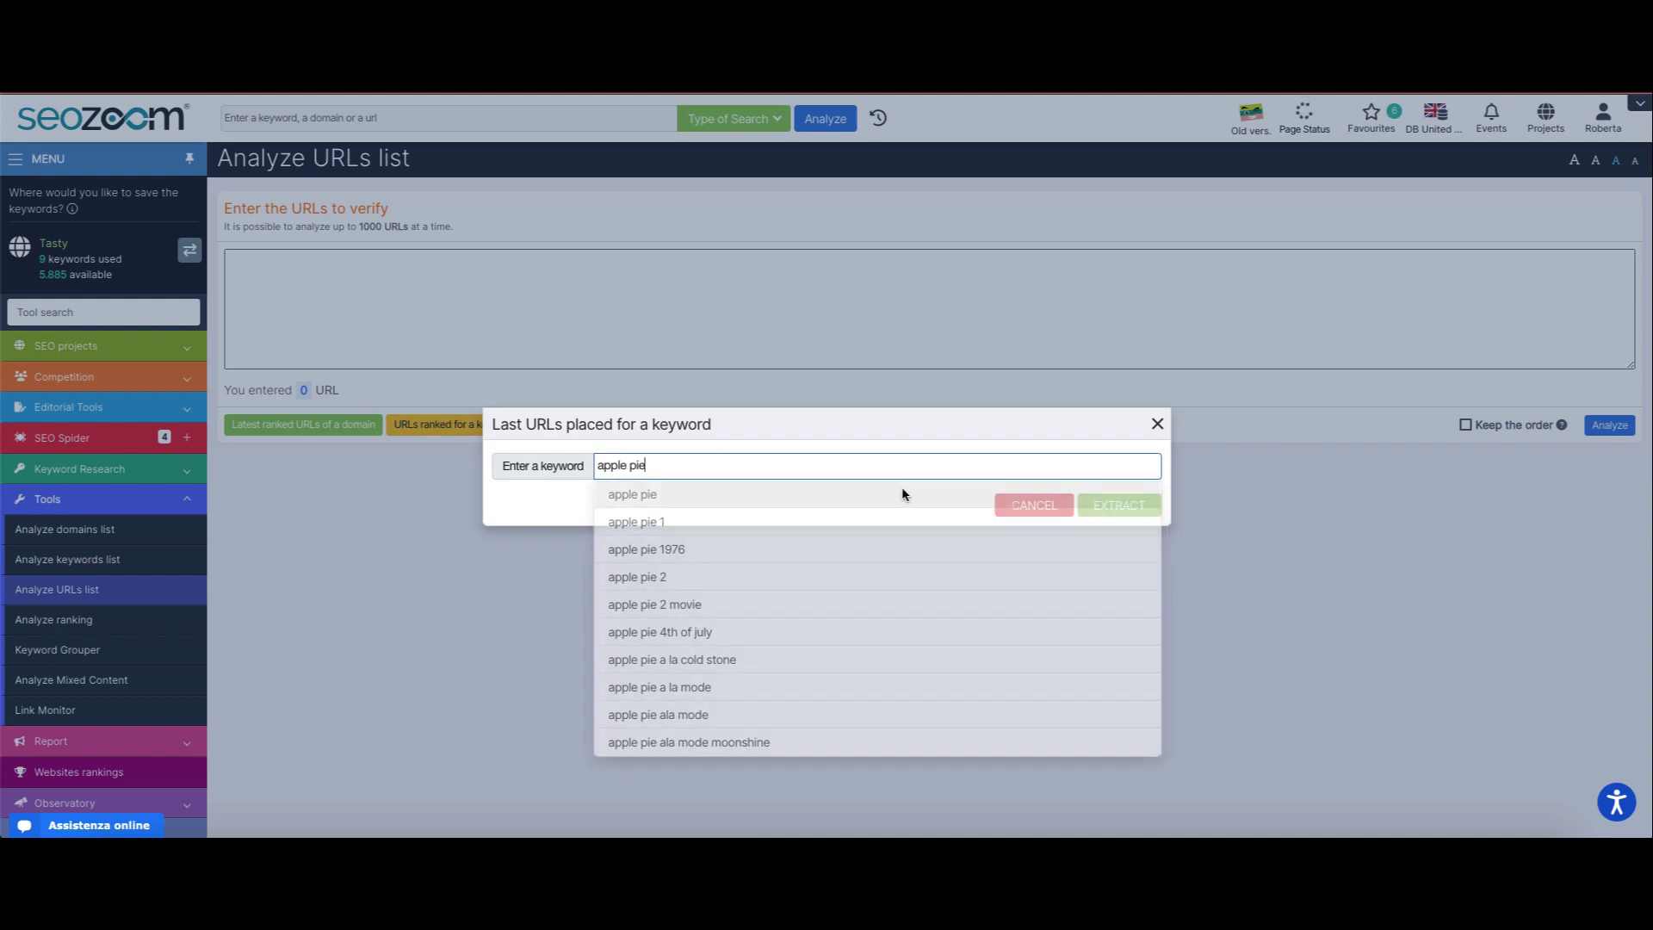
pyautogui.click(1119, 506)
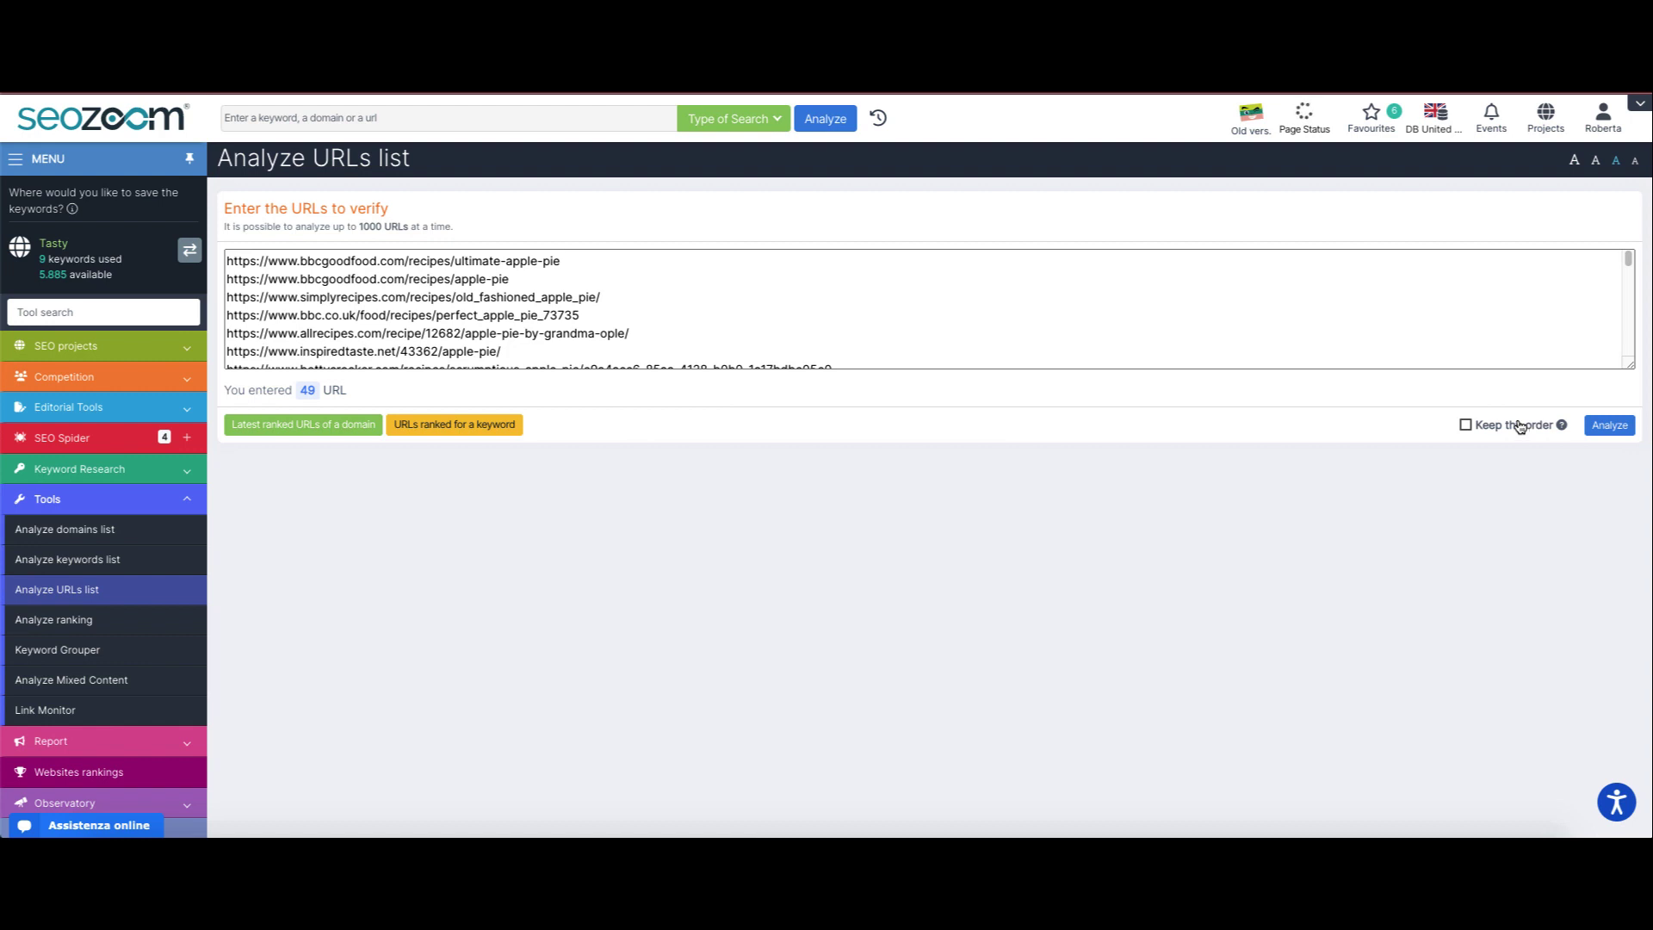
# Analyze the 49 URLs and view the simplyrecipes apple pie page's performance: 11.948 traffic, 1.196 keywords.
pyautogui.click(1605, 428)
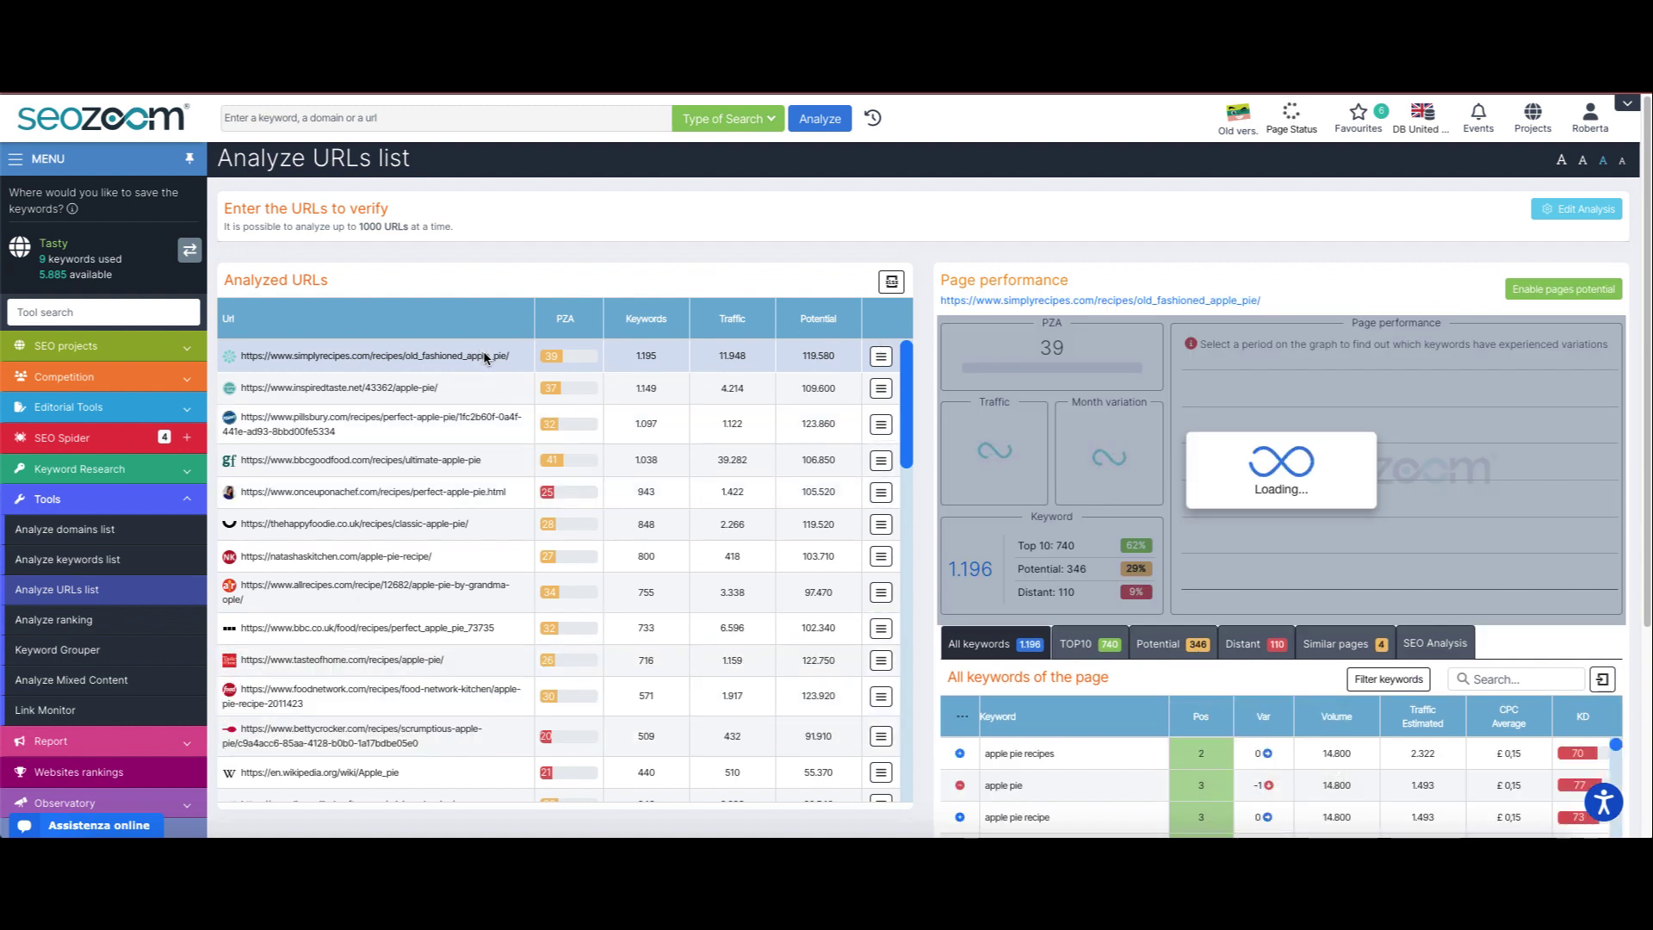
pyautogui.scroll(-3, 487, 431)
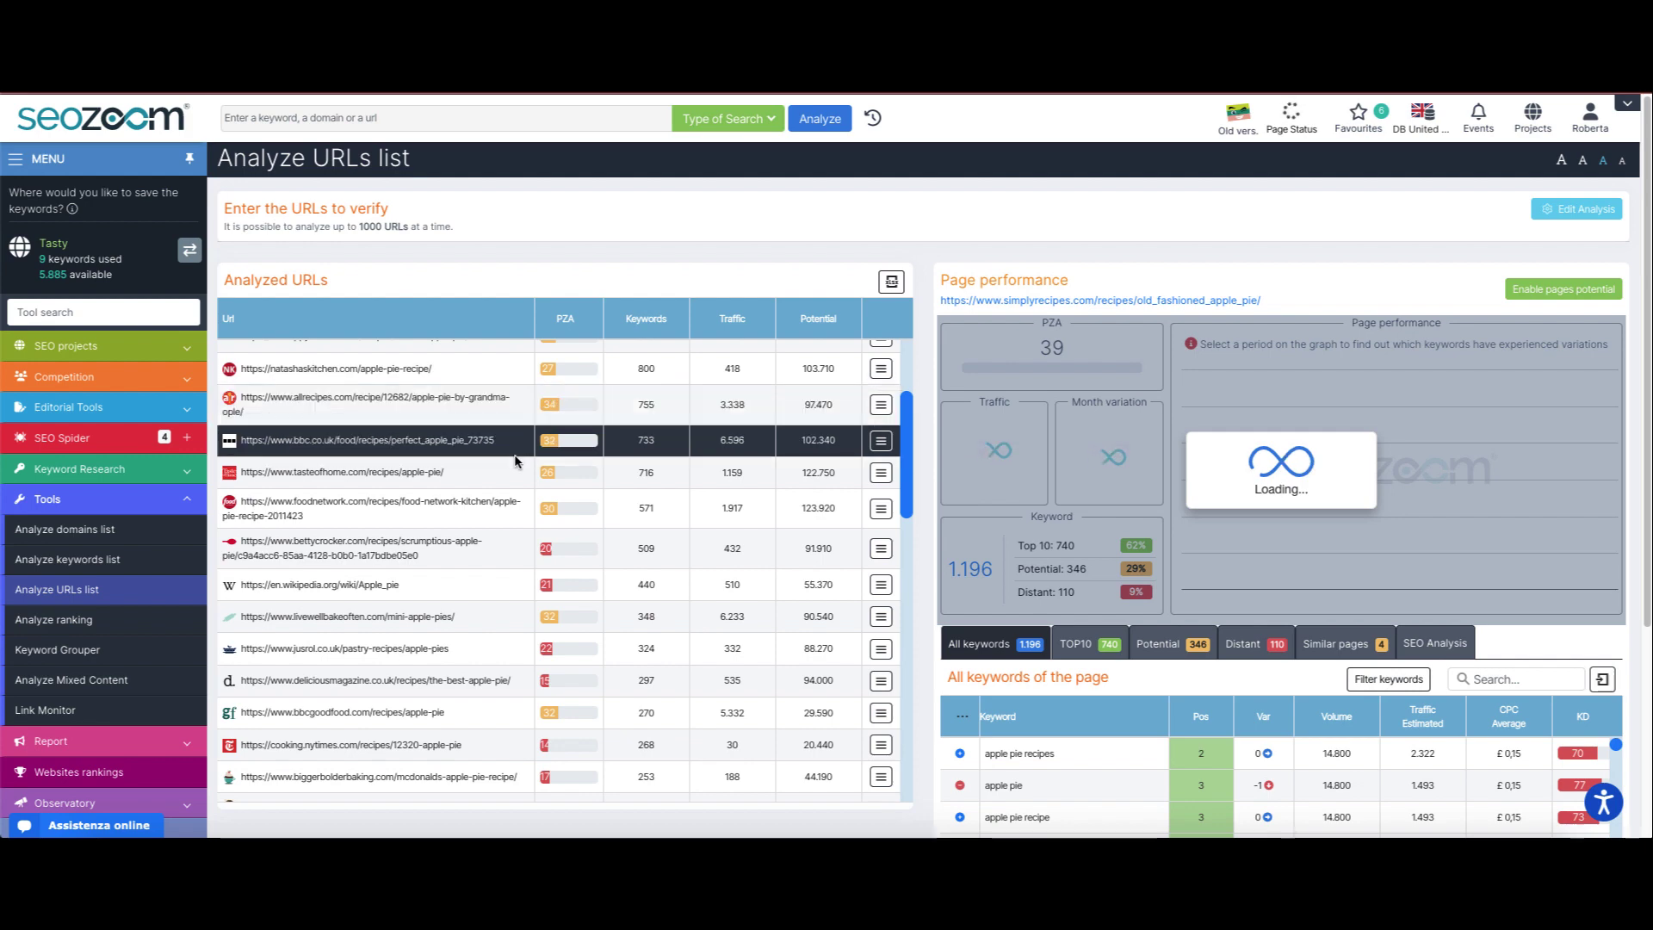
pyautogui.scroll(3, 586, 405)
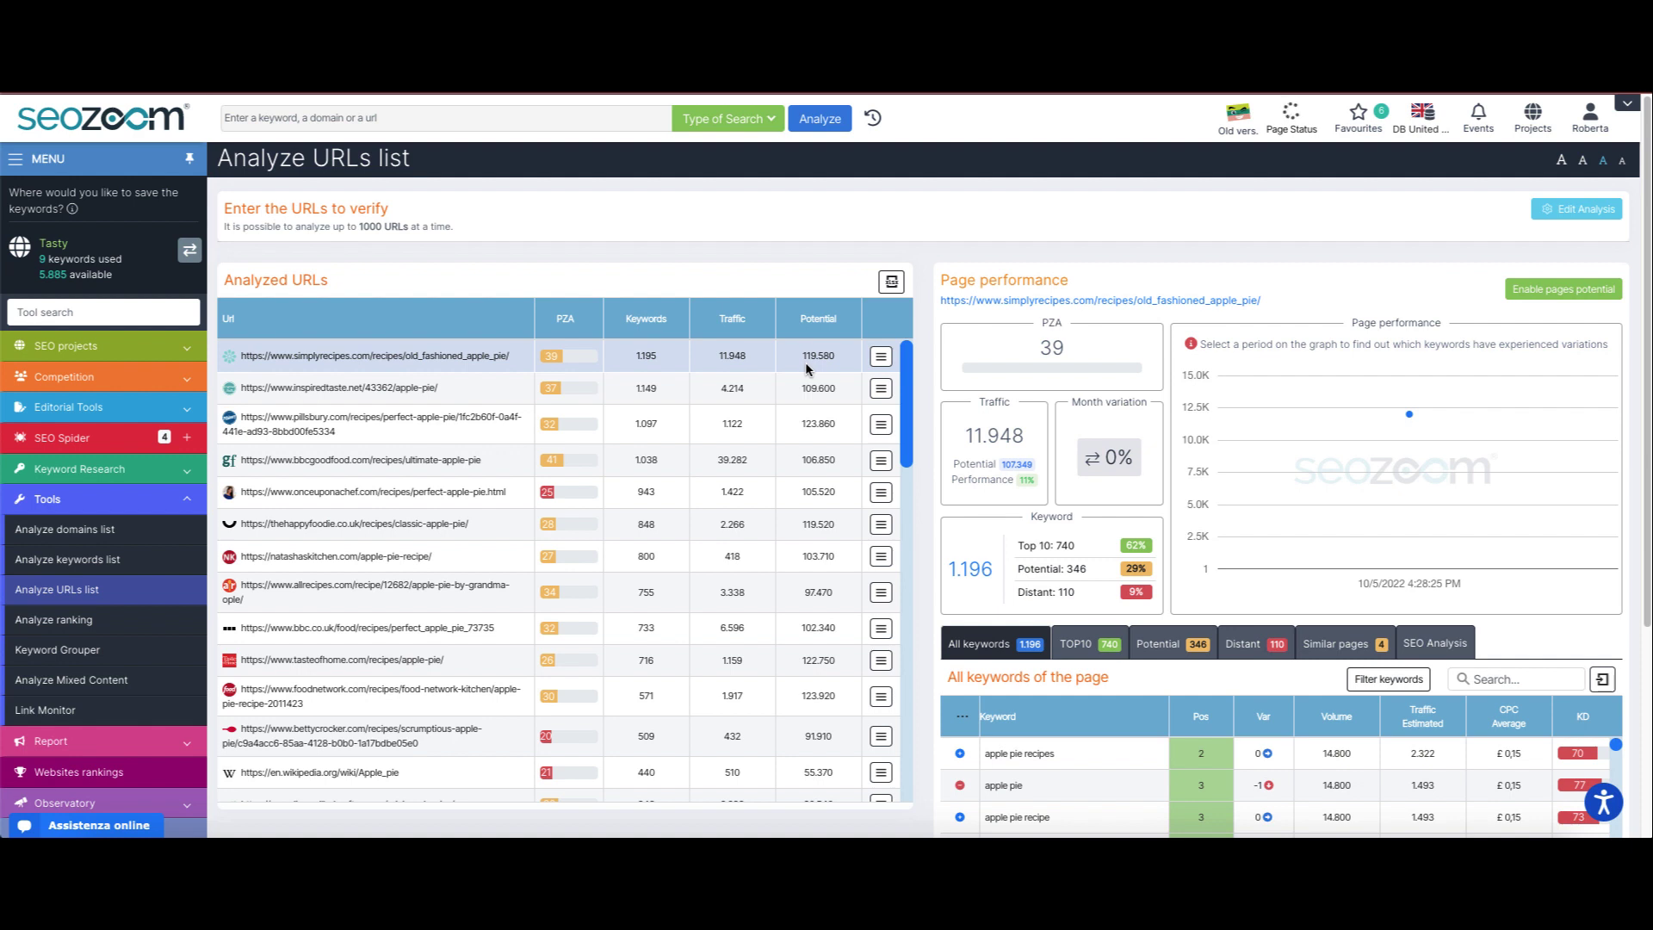
pyautogui.click(882, 359)
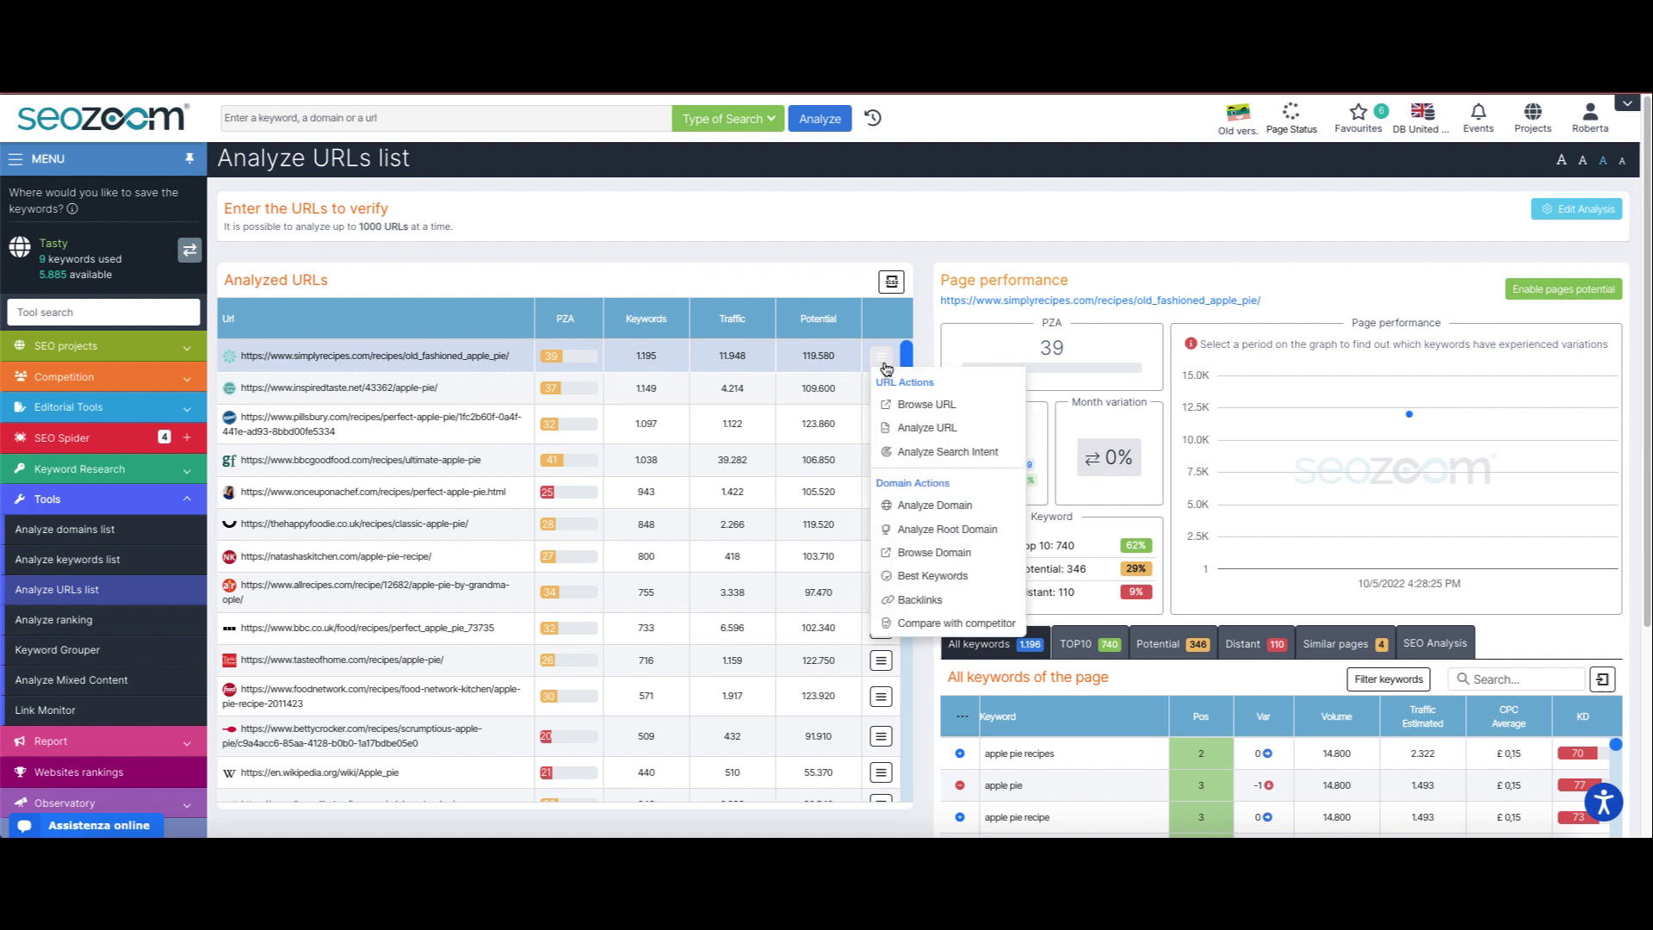
pyautogui.click(883, 359)
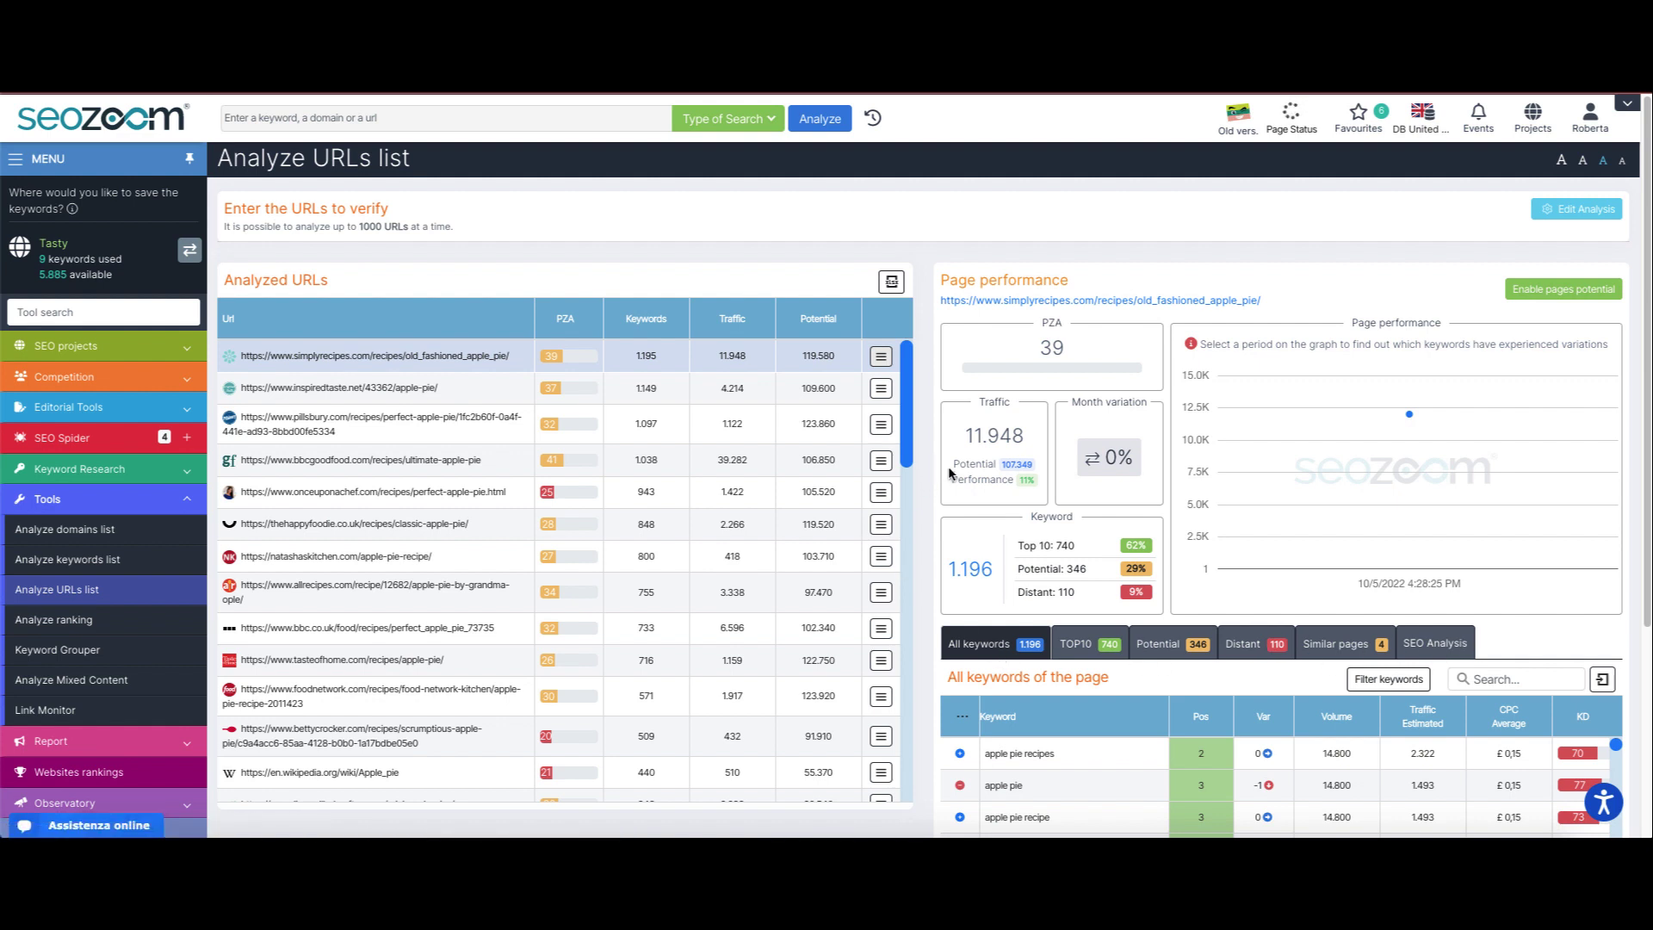
# Browse the page's keyword table, scrolling it sideways and checking the first keyword's actions.
pyautogui.scroll(-1, 929, 489)
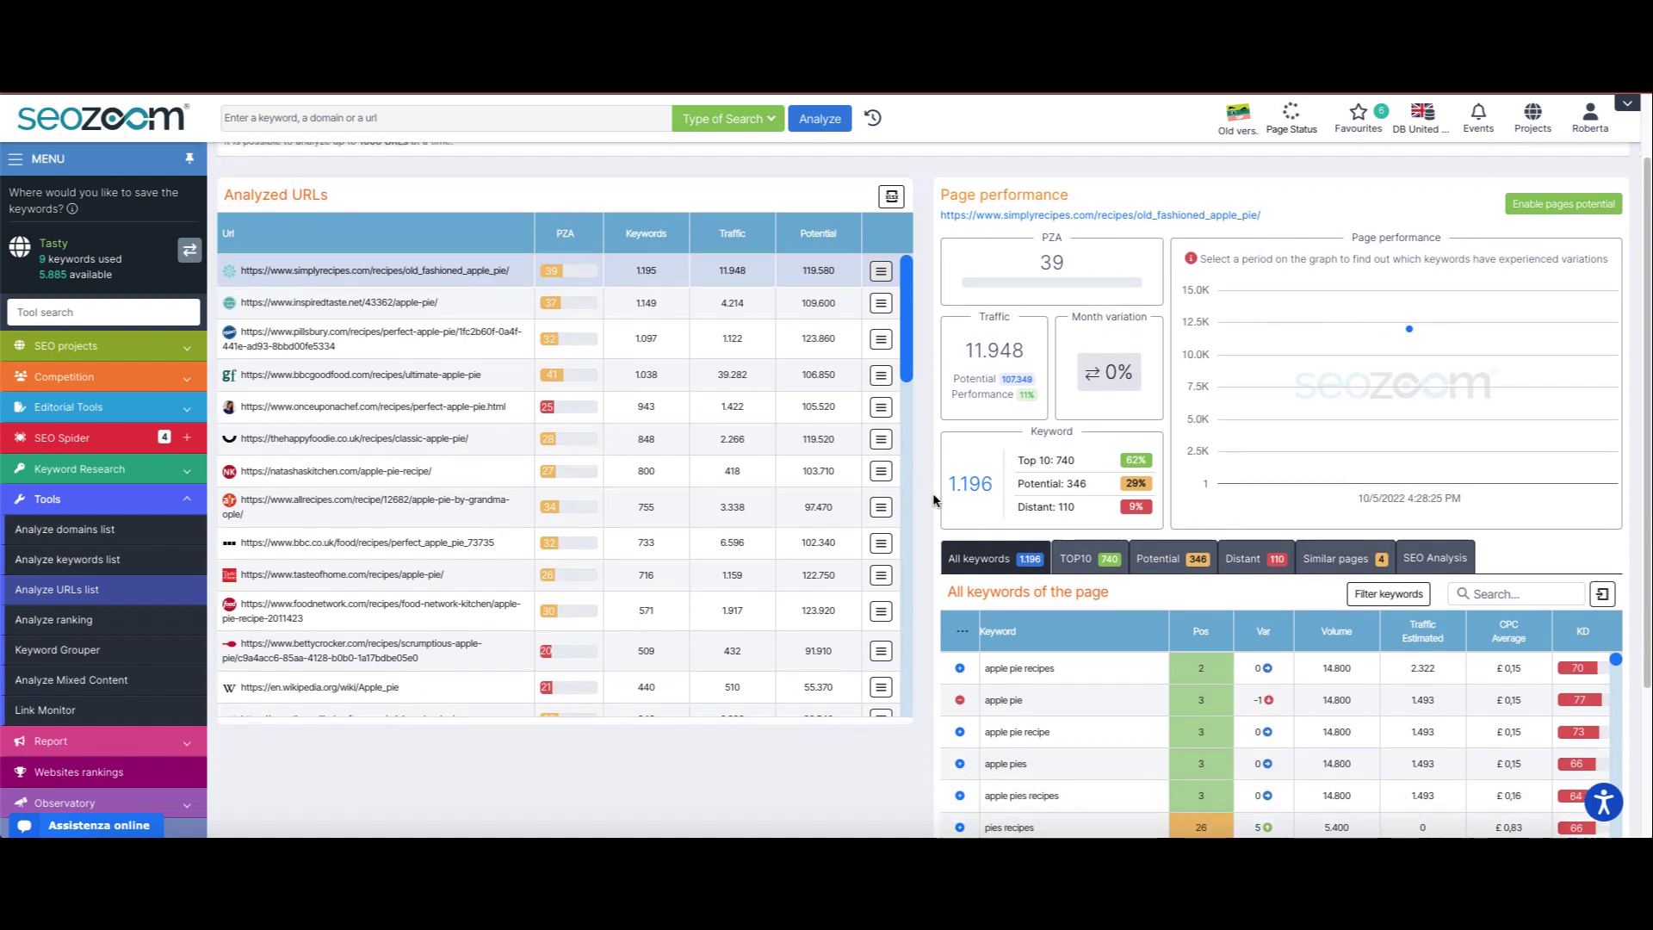
pyautogui.scroll(-1, 931, 492)
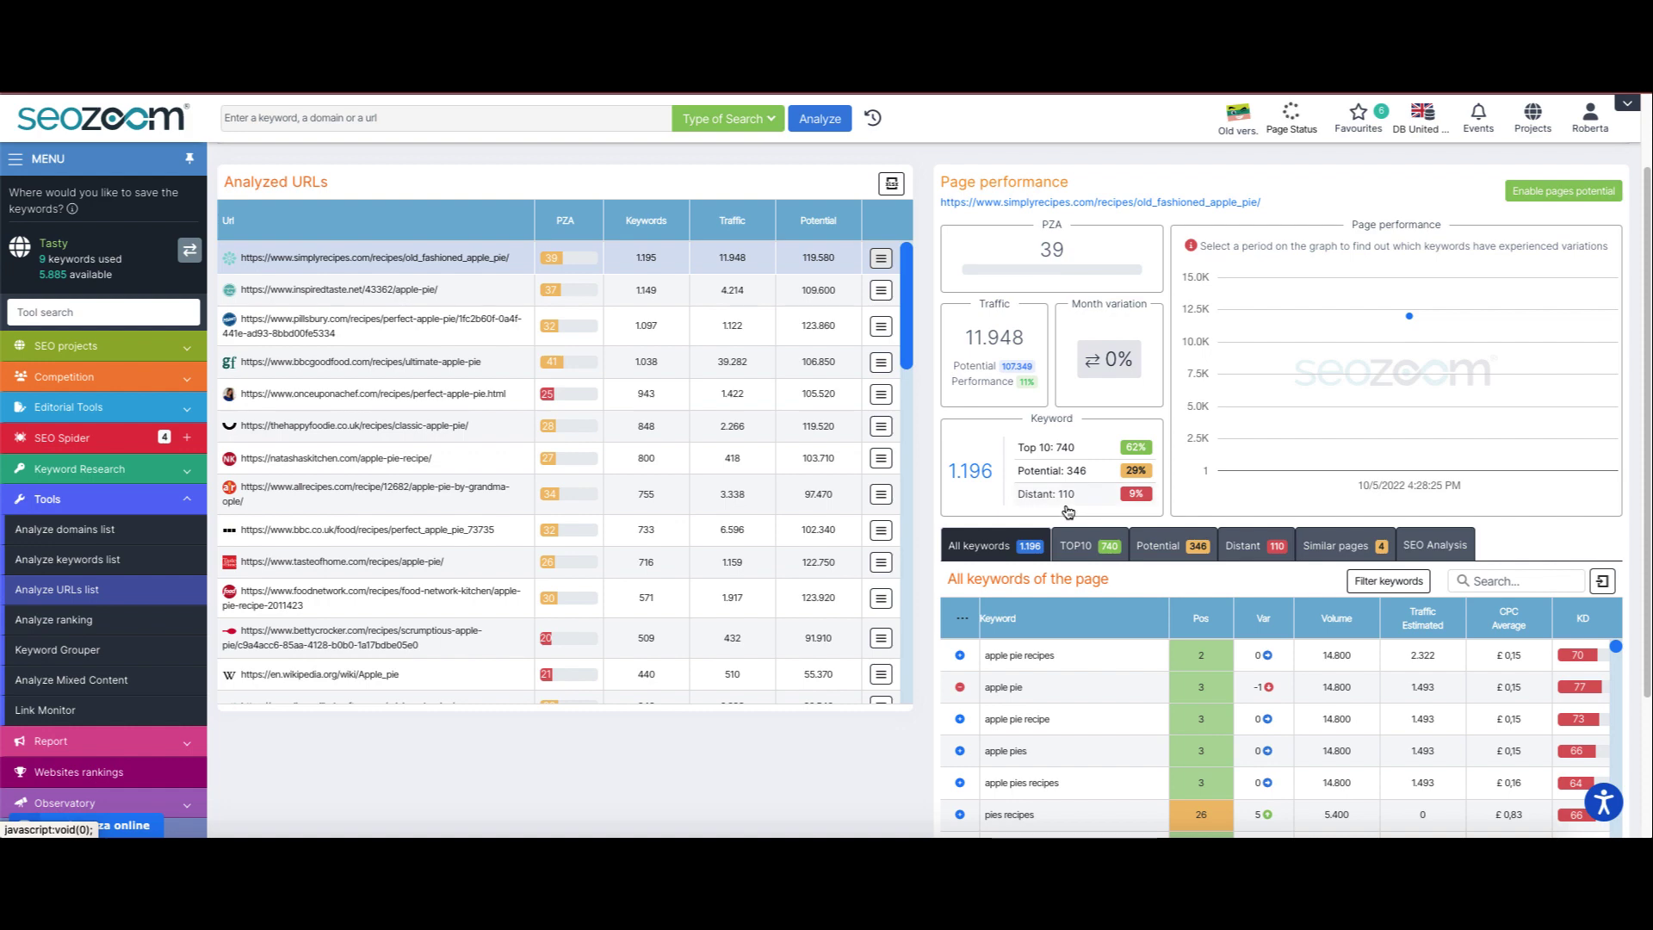
pyautogui.scroll(1, 1067, 512)
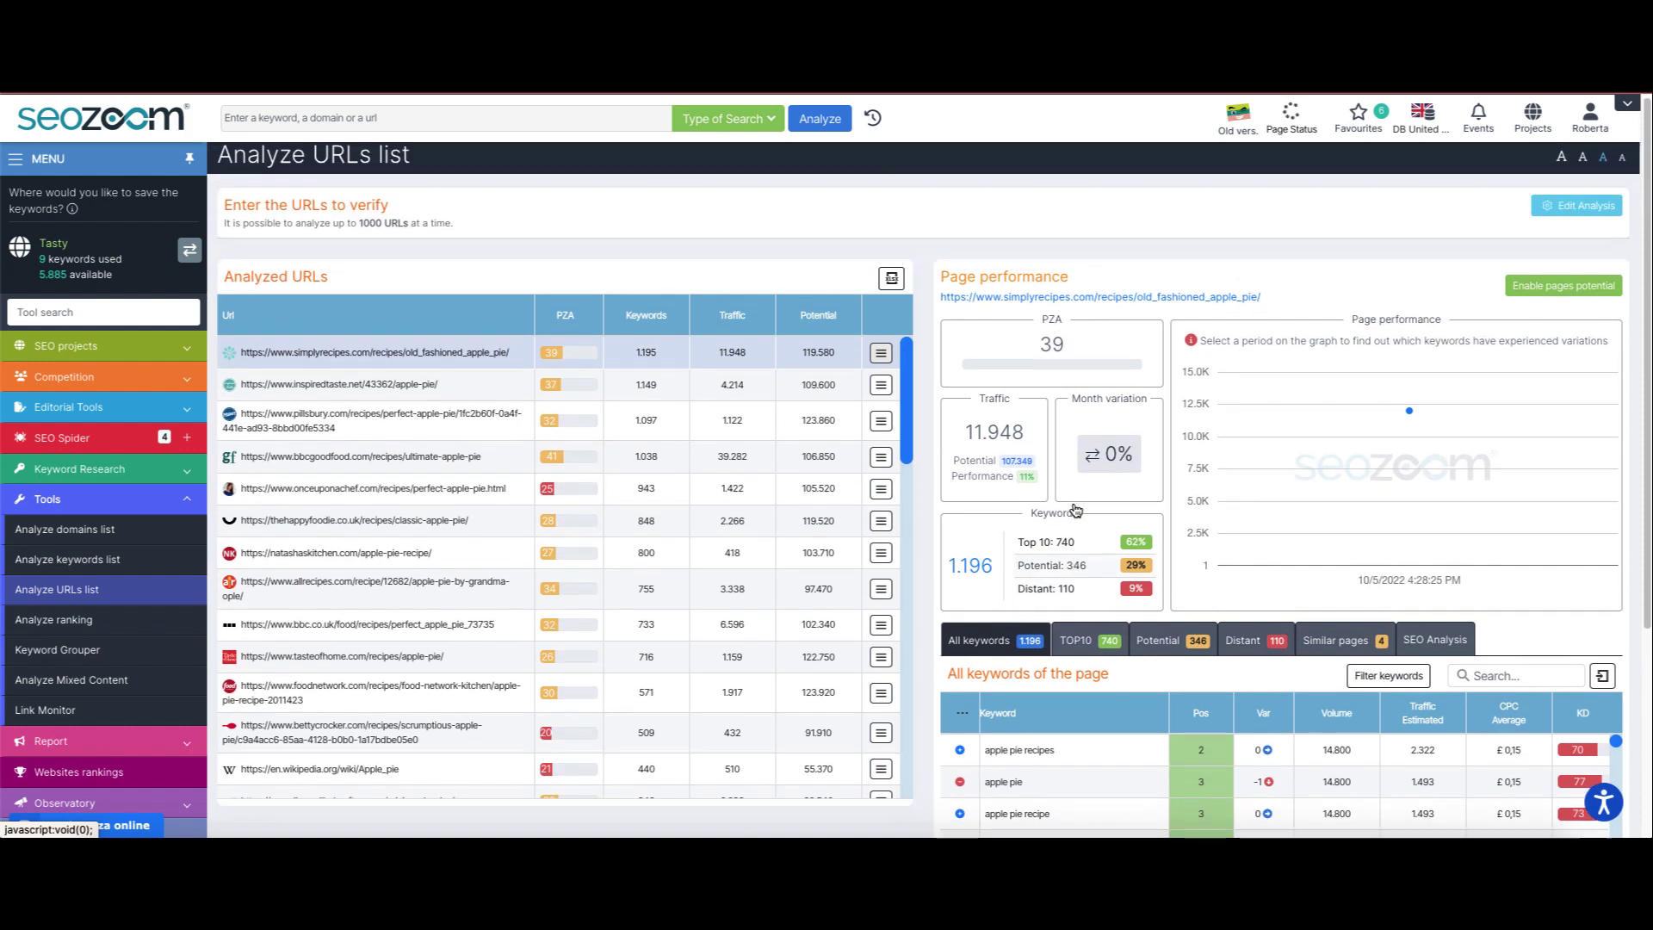
pyautogui.scroll(-3, 1075, 511)
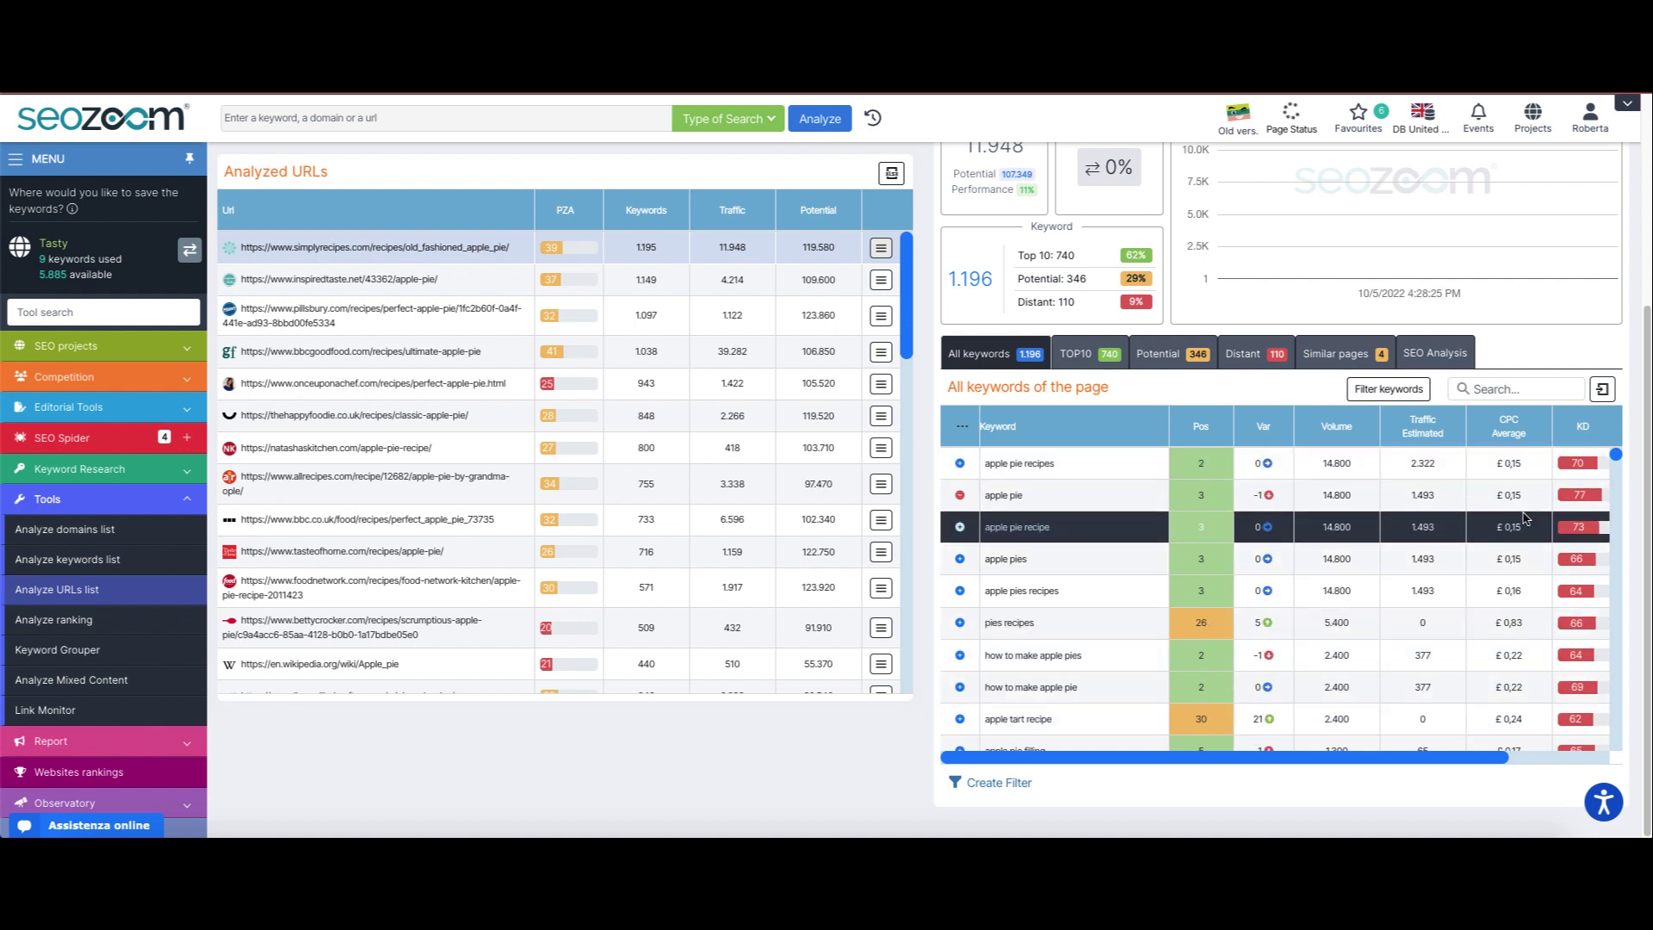
pyautogui.moveTo(1469, 756); pyautogui.dragTo(1569, 754)
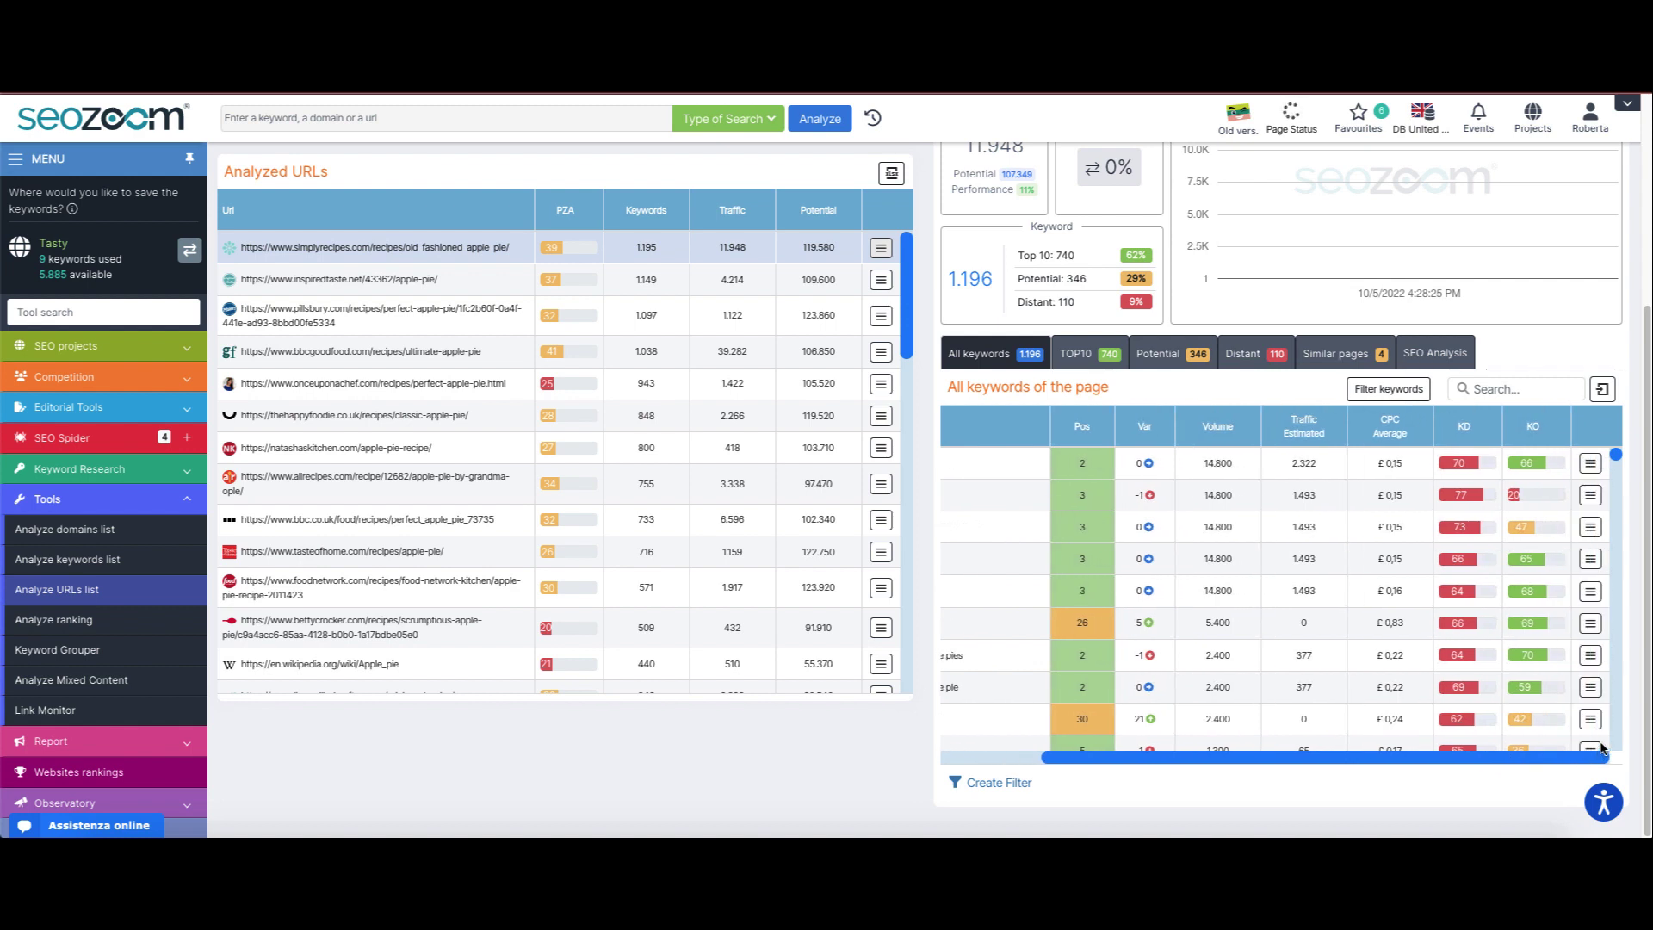
pyautogui.click(1586, 469)
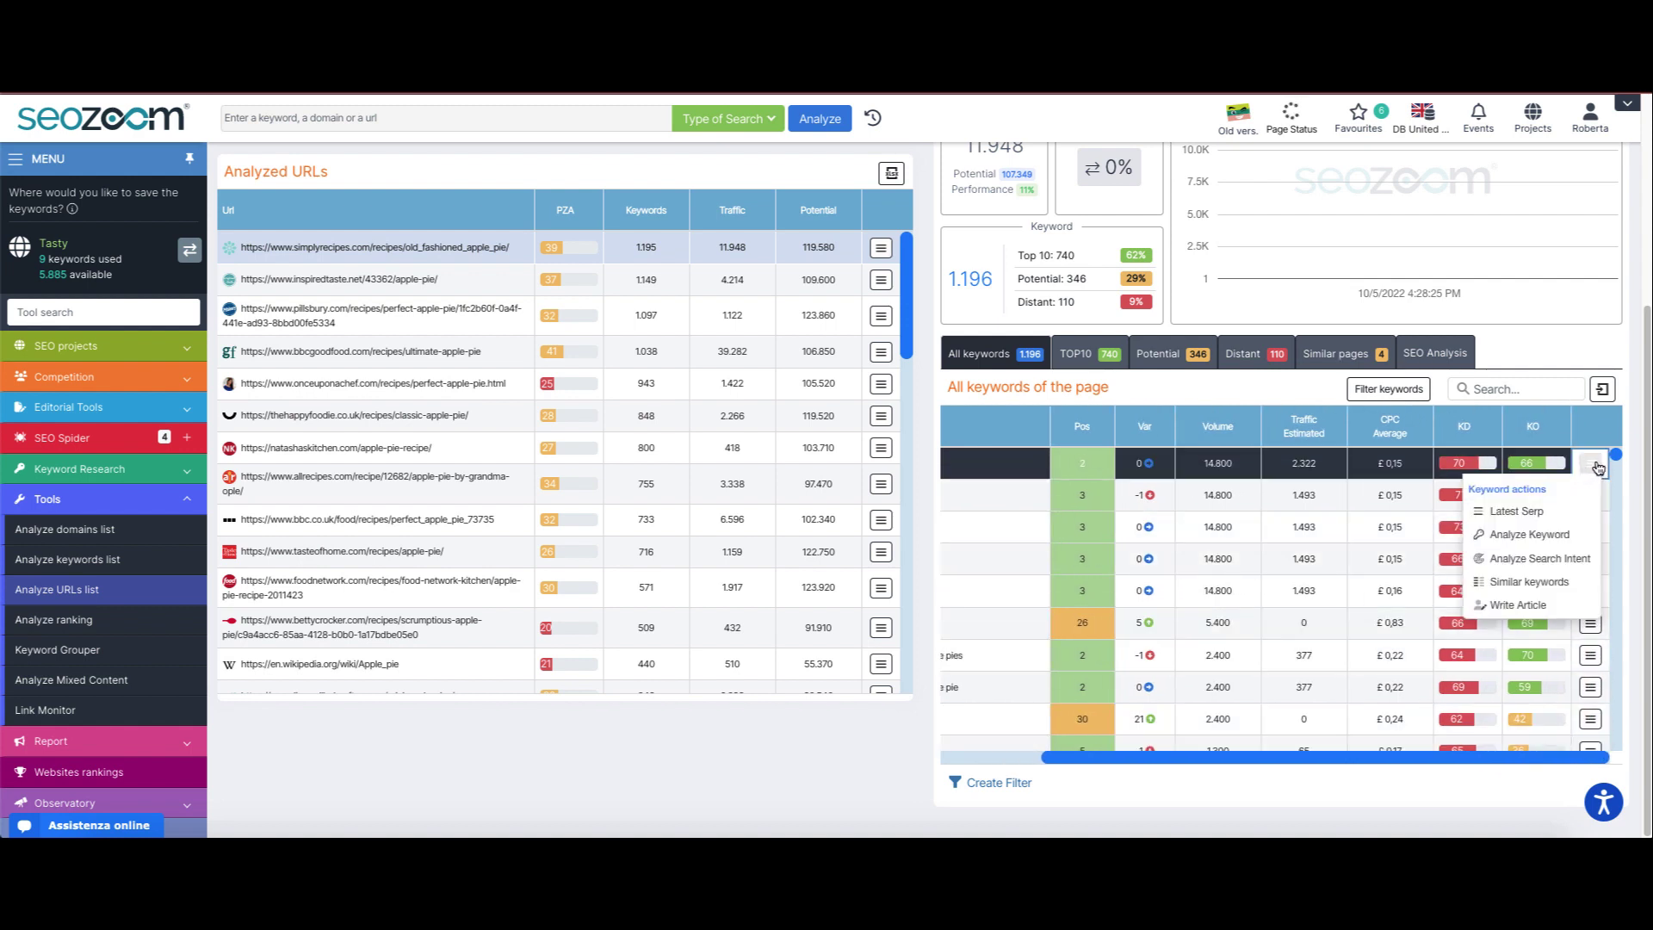
pyautogui.click(1595, 466)
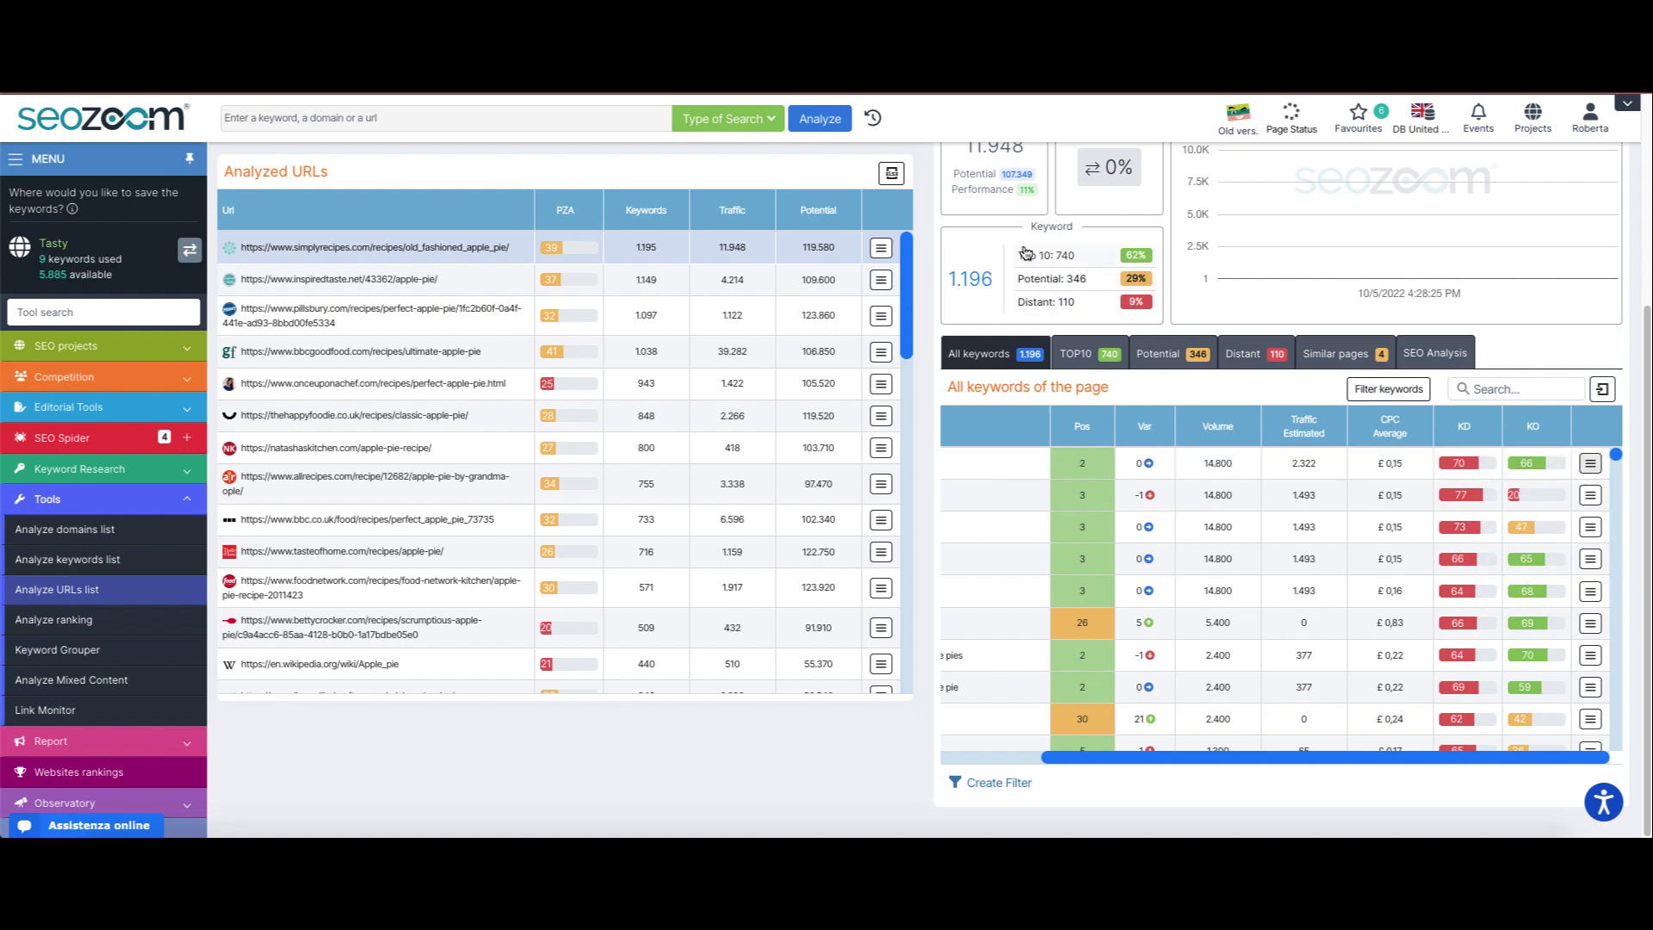
# Compare the TOP10, Potential and Distant keywords, then list the 4 similar simplyrecipes pages.
pyautogui.click(1087, 361)
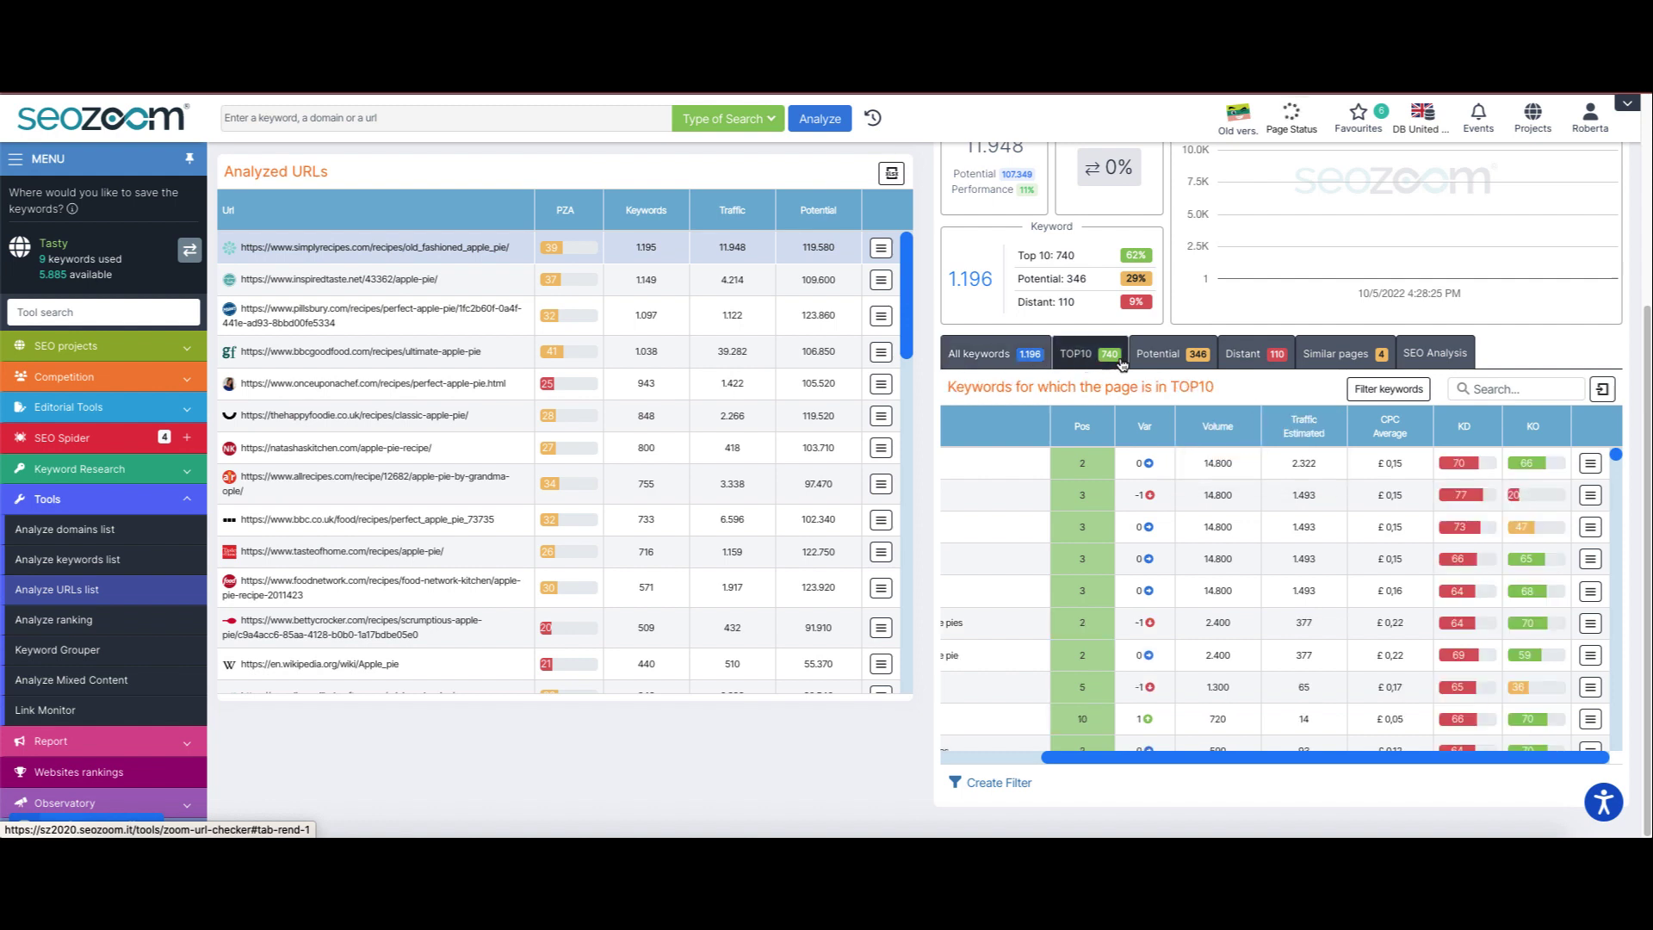
pyautogui.click(1161, 356)
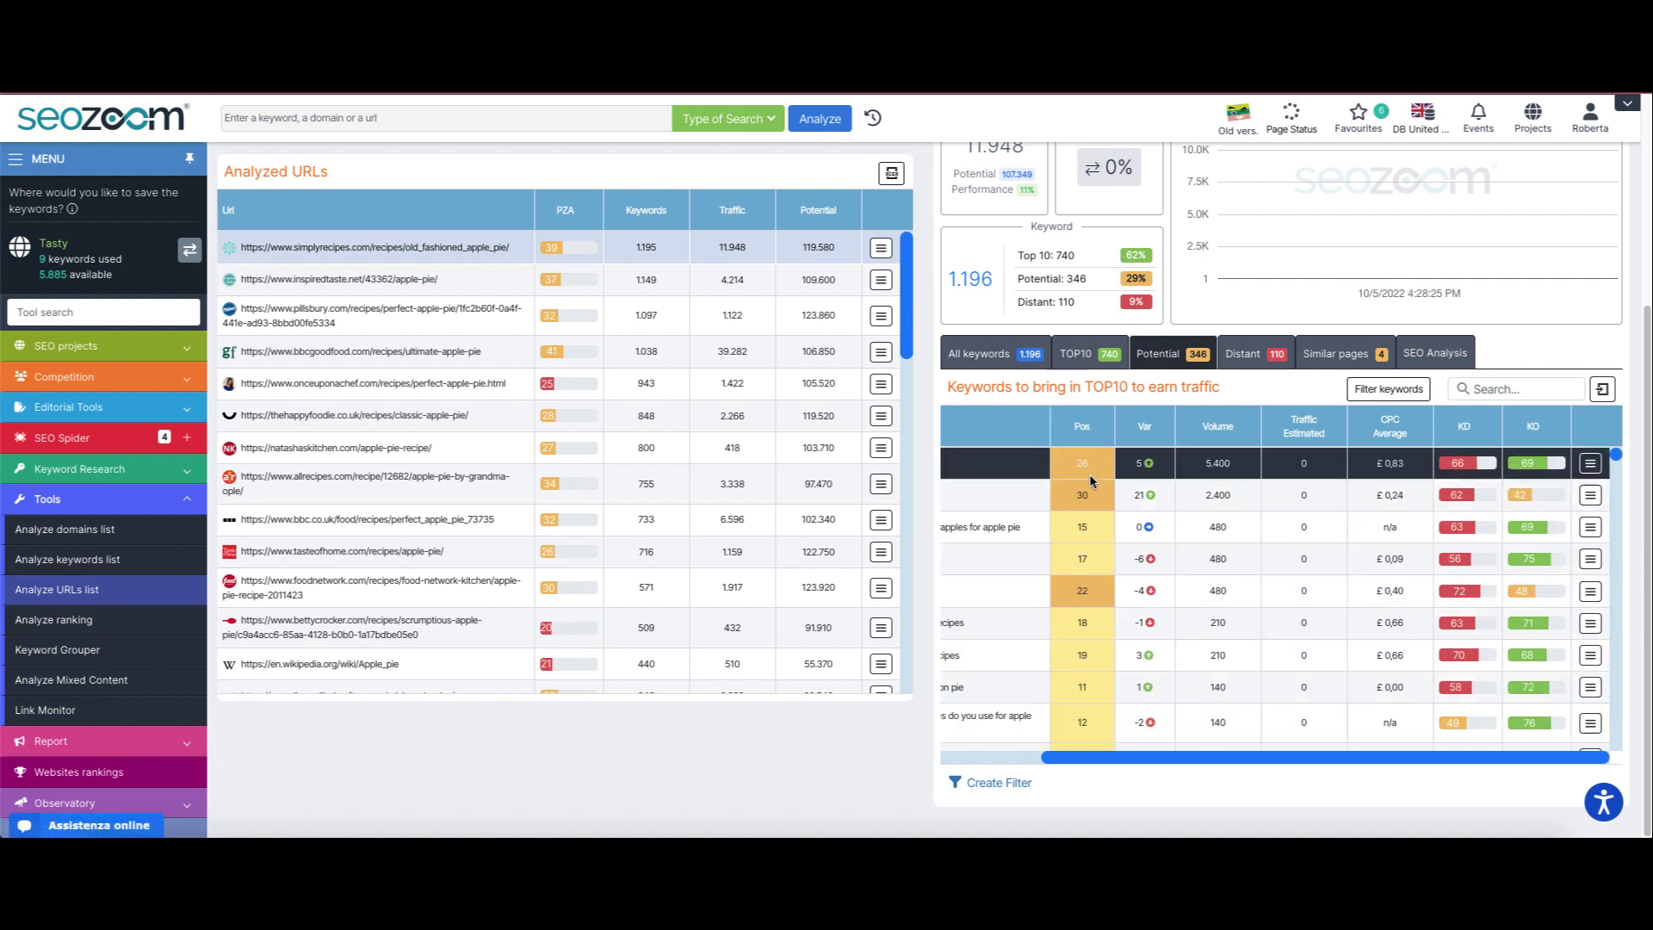
pyautogui.moveTo(1124, 757); pyautogui.dragTo(1180, 766)
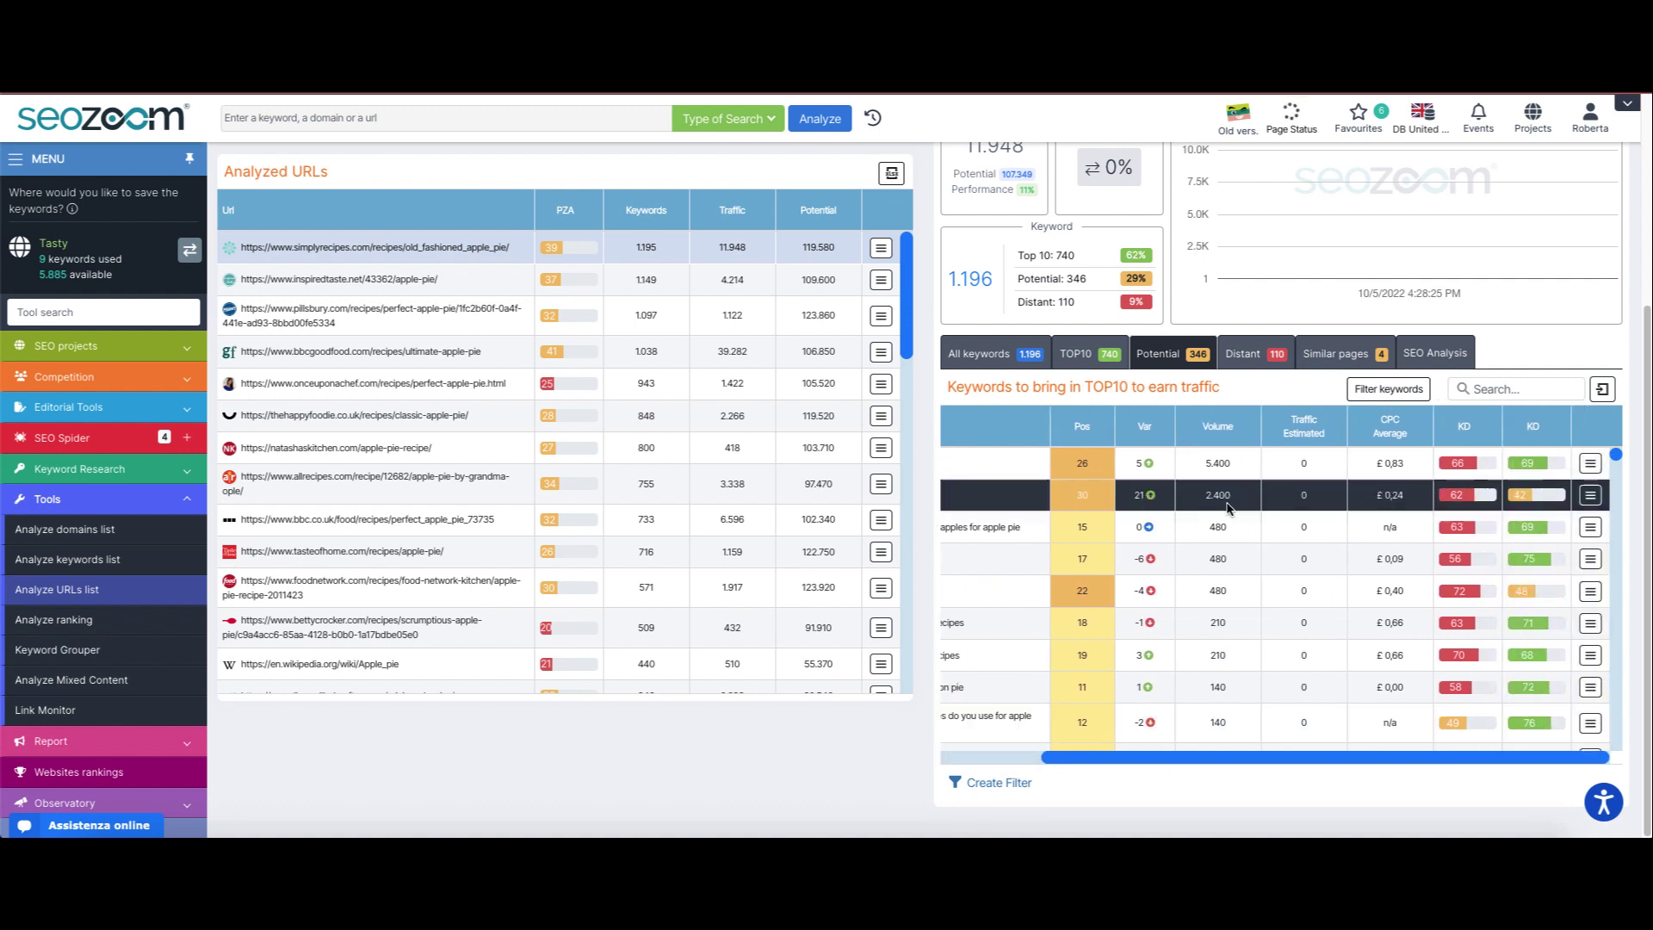
pyautogui.click(1262, 363)
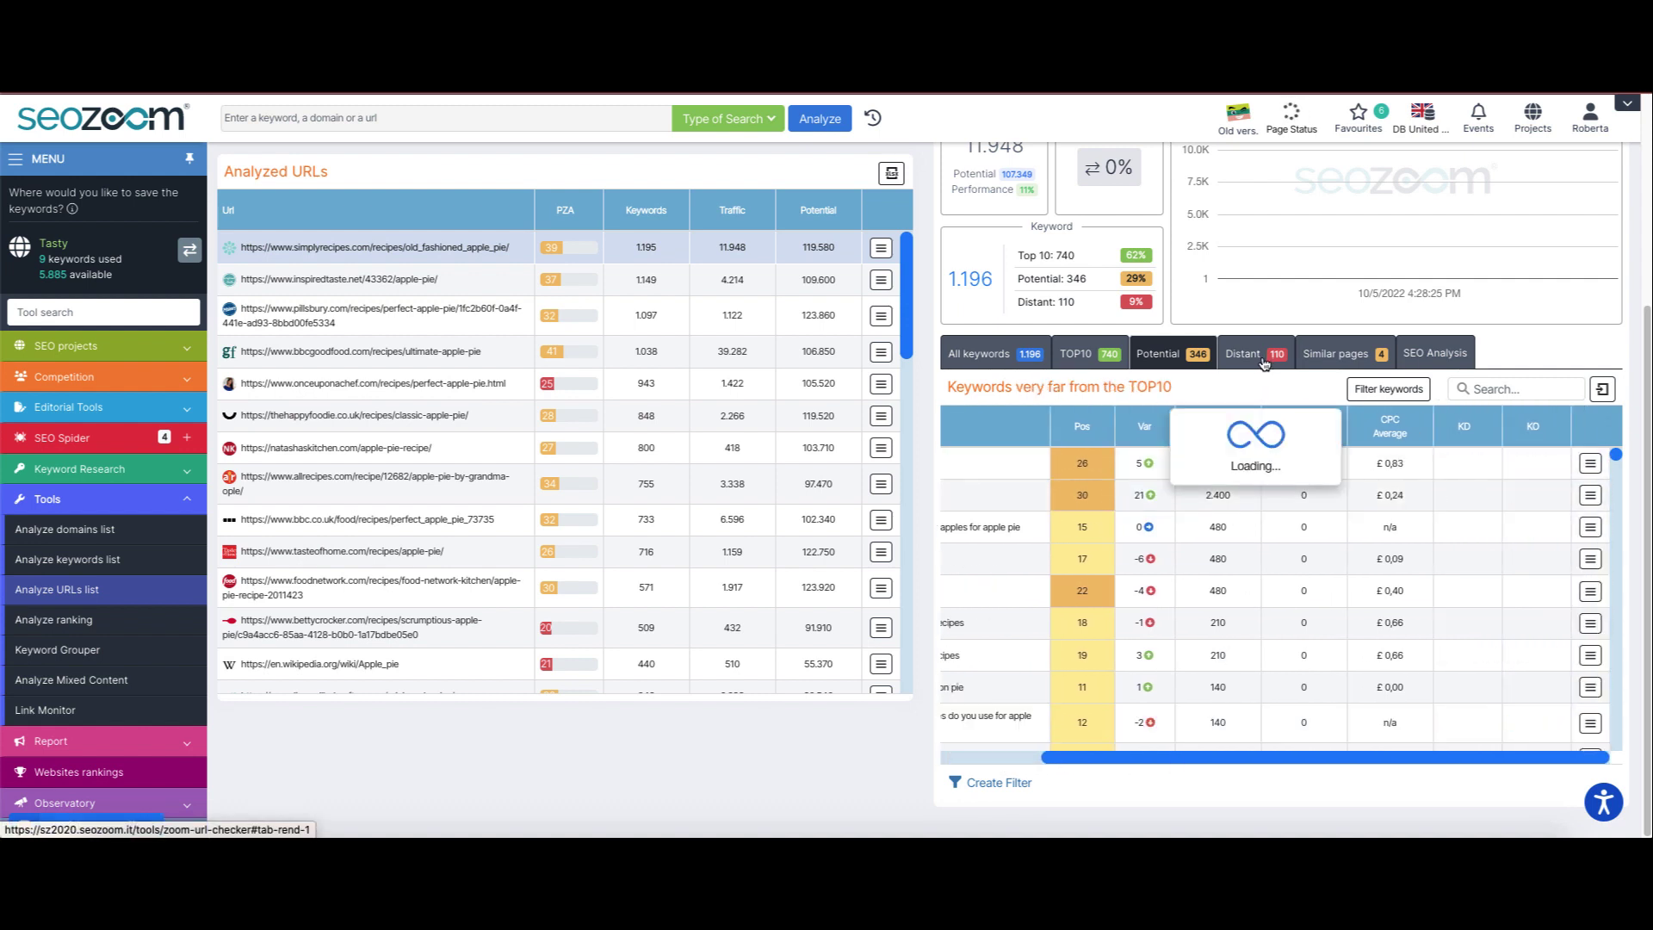
pyautogui.moveTo(1201, 761)
pyautogui.mouseDown()
pyautogui.moveTo(1092, 759)
pyautogui.moveTo(1225, 761)
pyautogui.mouseUp()
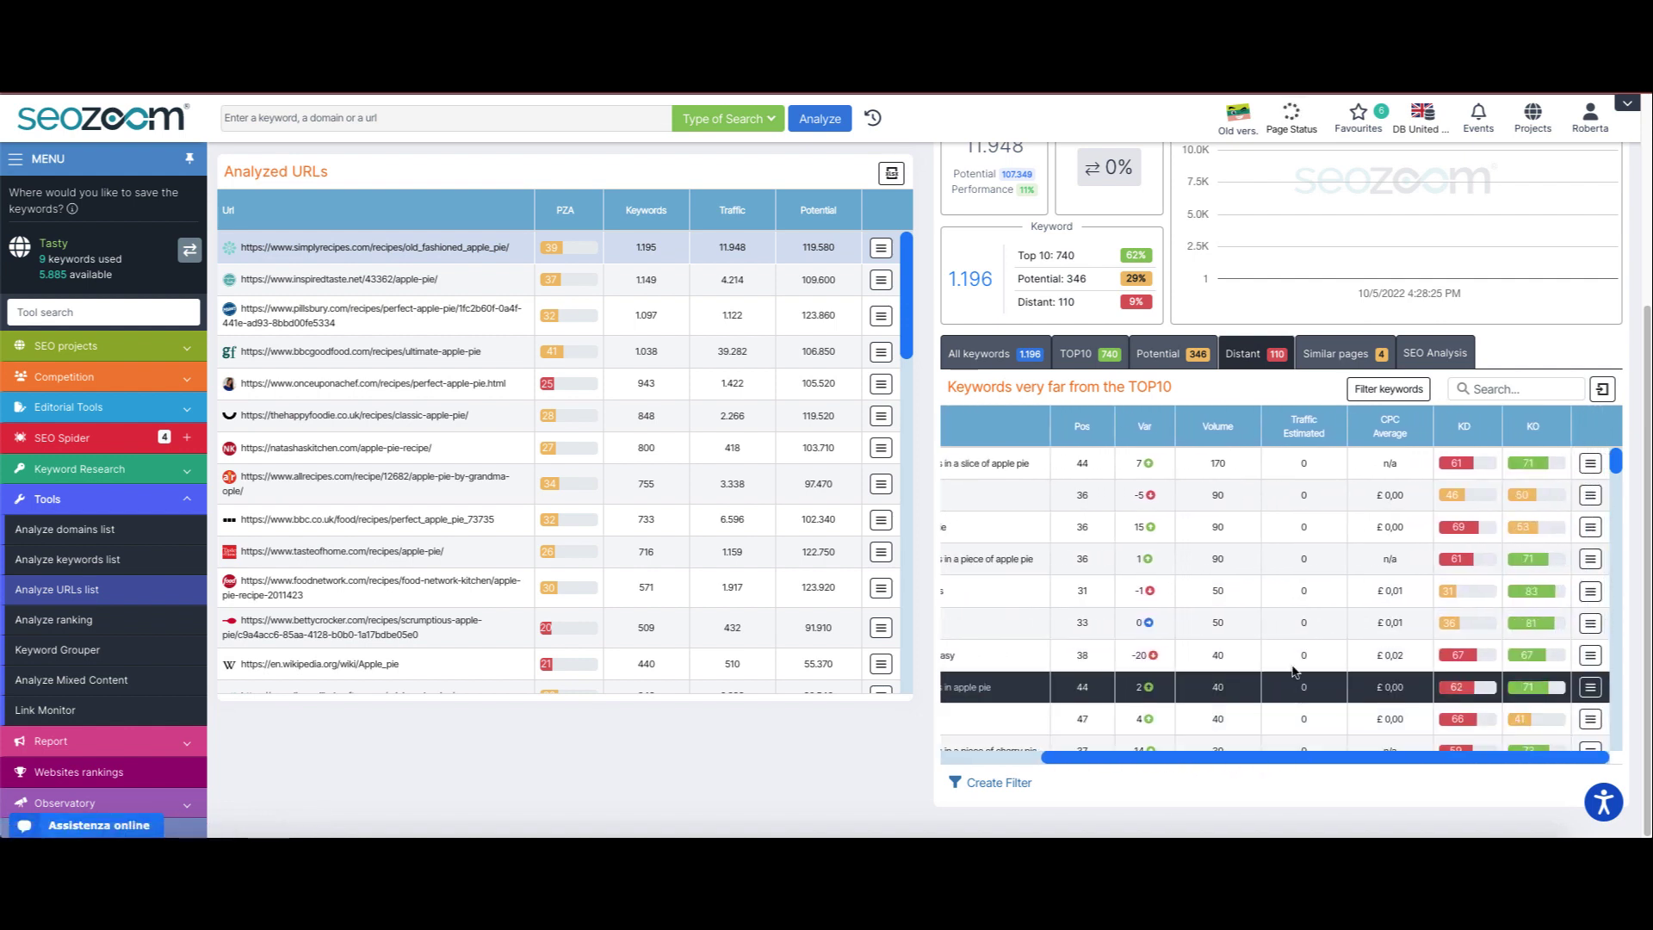
pyautogui.click(1339, 357)
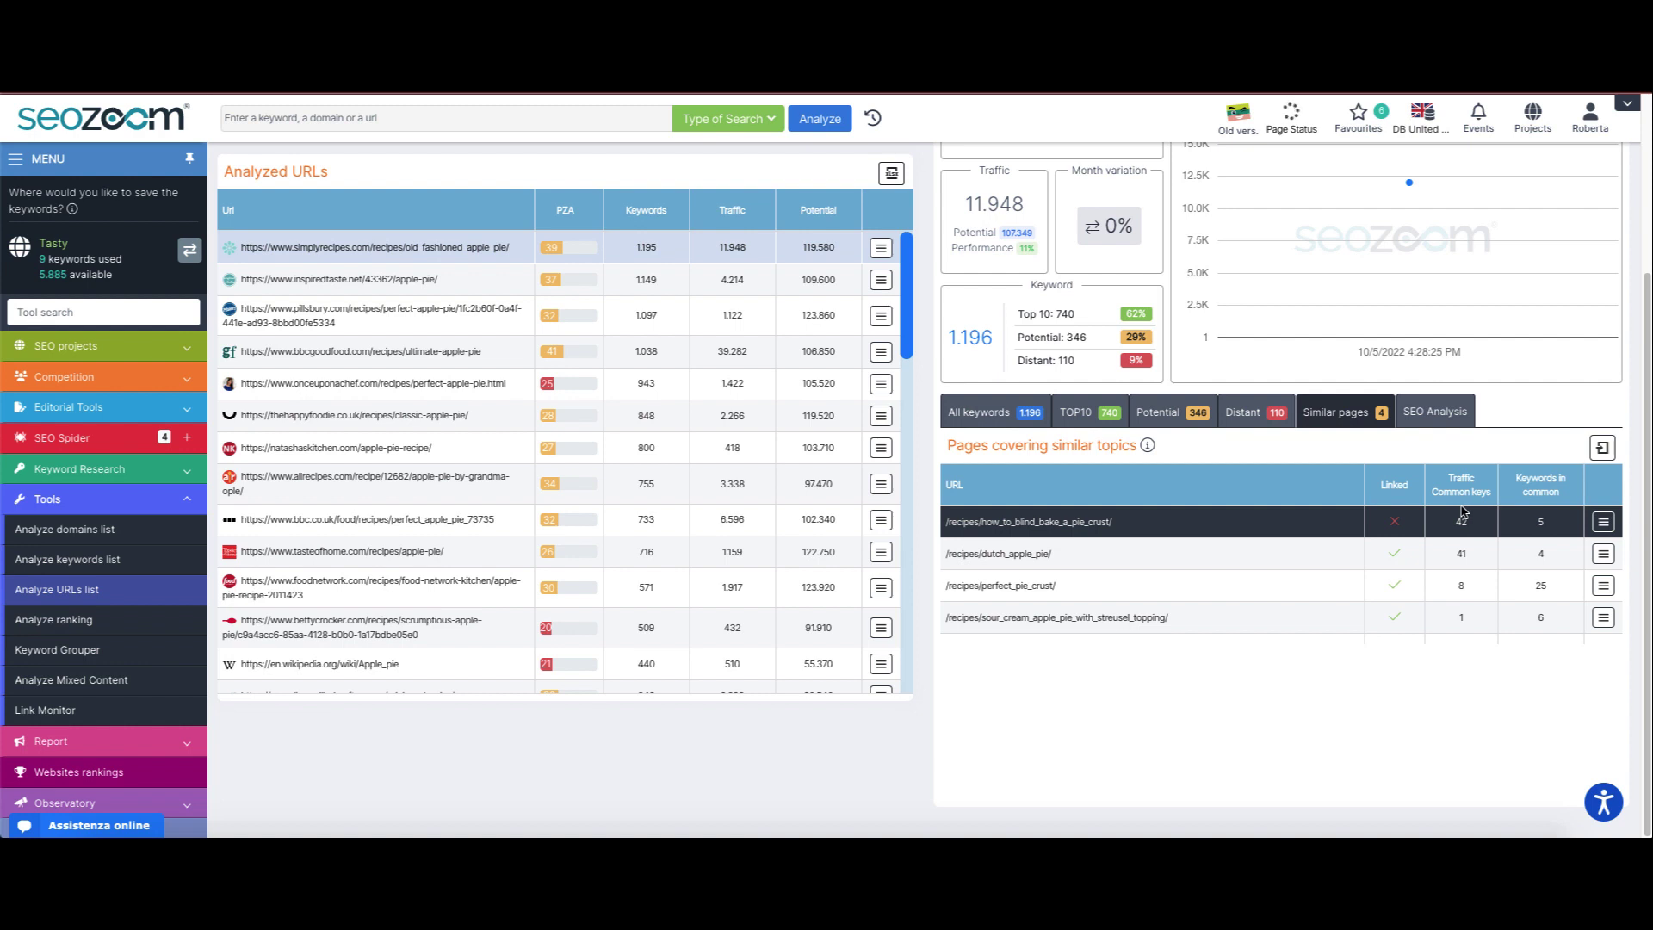
# Open the page's SEO Analysis (80.76% score) and scroll through its 12 optimization suggestions.
pyautogui.click(1438, 413)
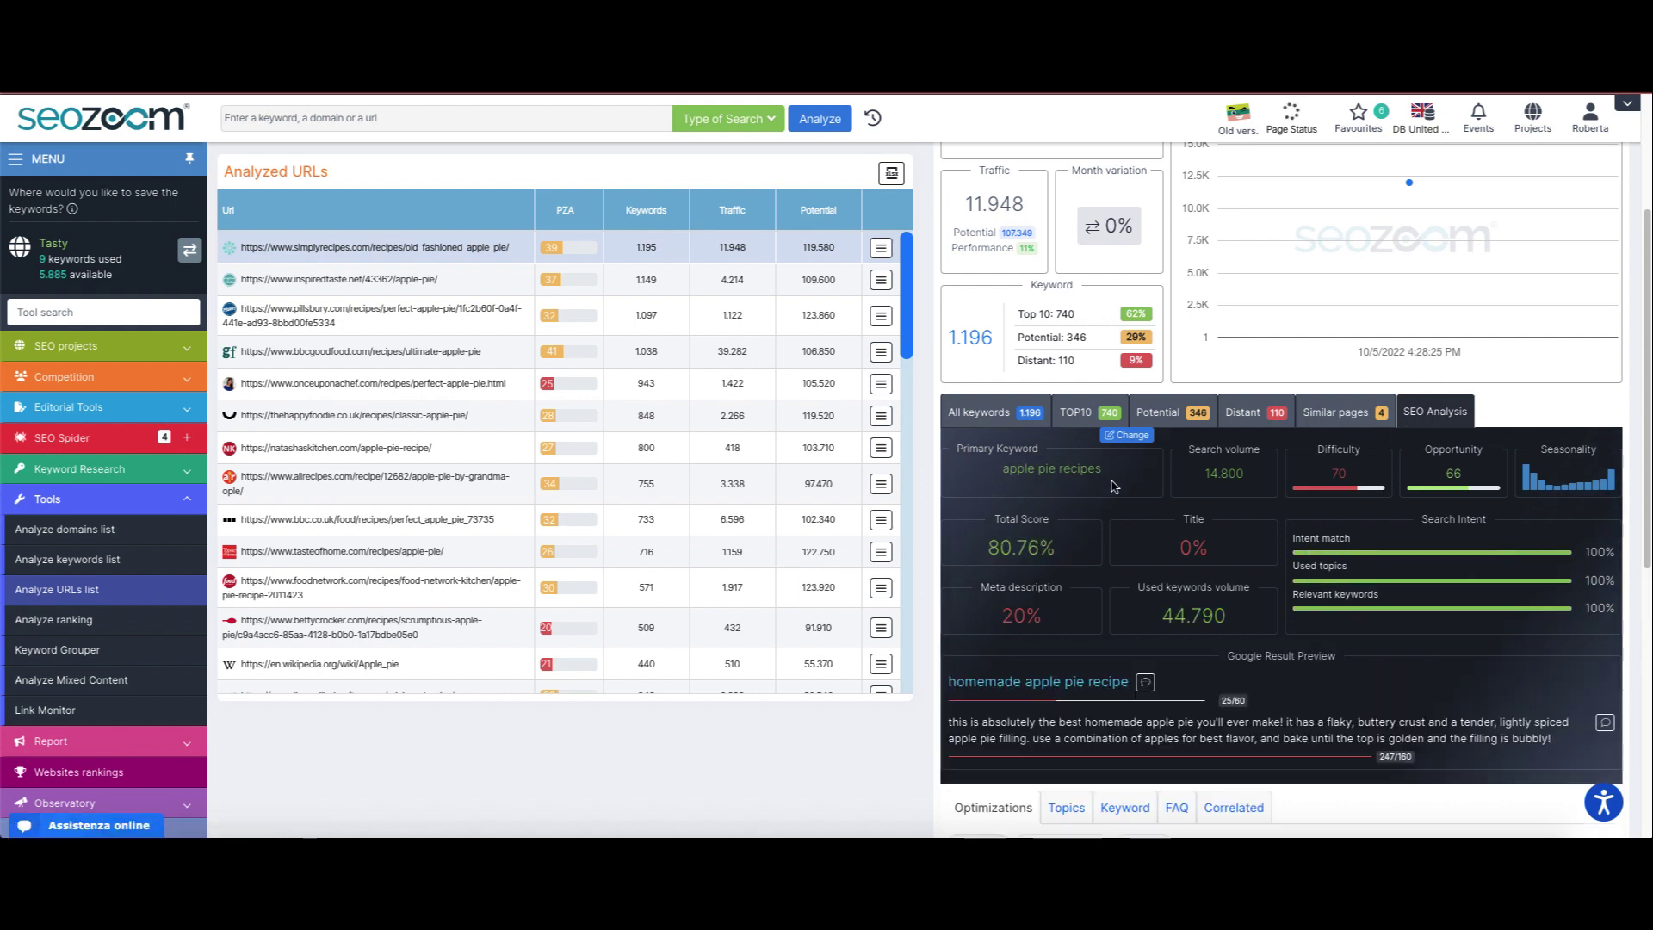
pyautogui.scroll(-3, 1112, 488)
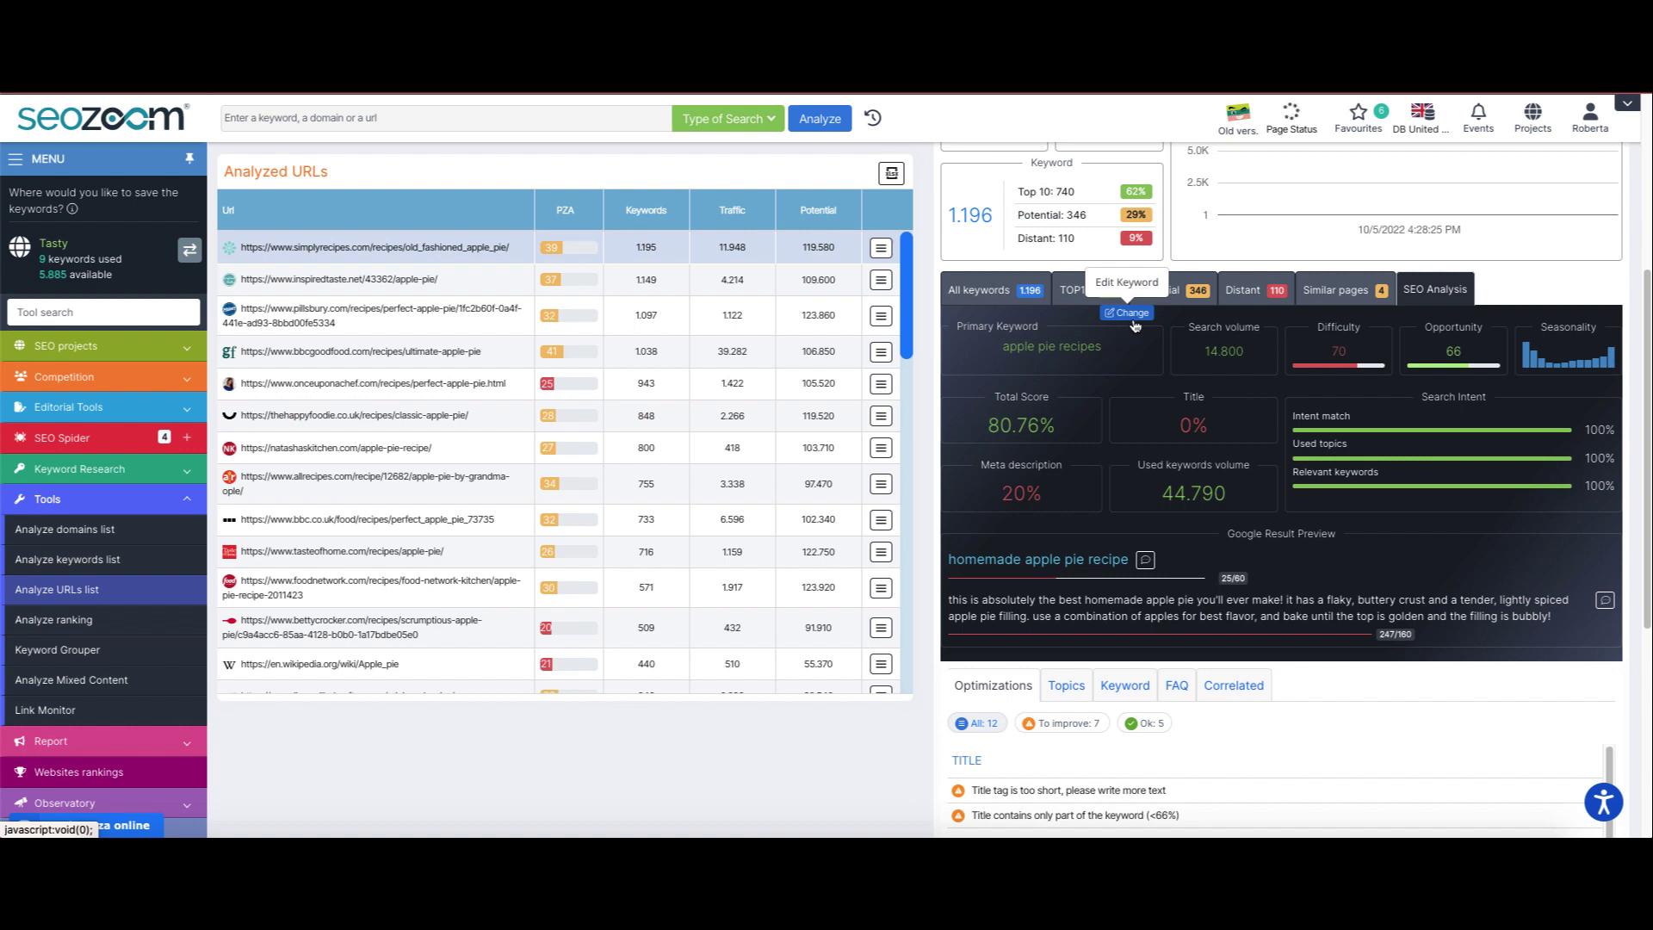
pyautogui.scroll(-1, 1125, 388)
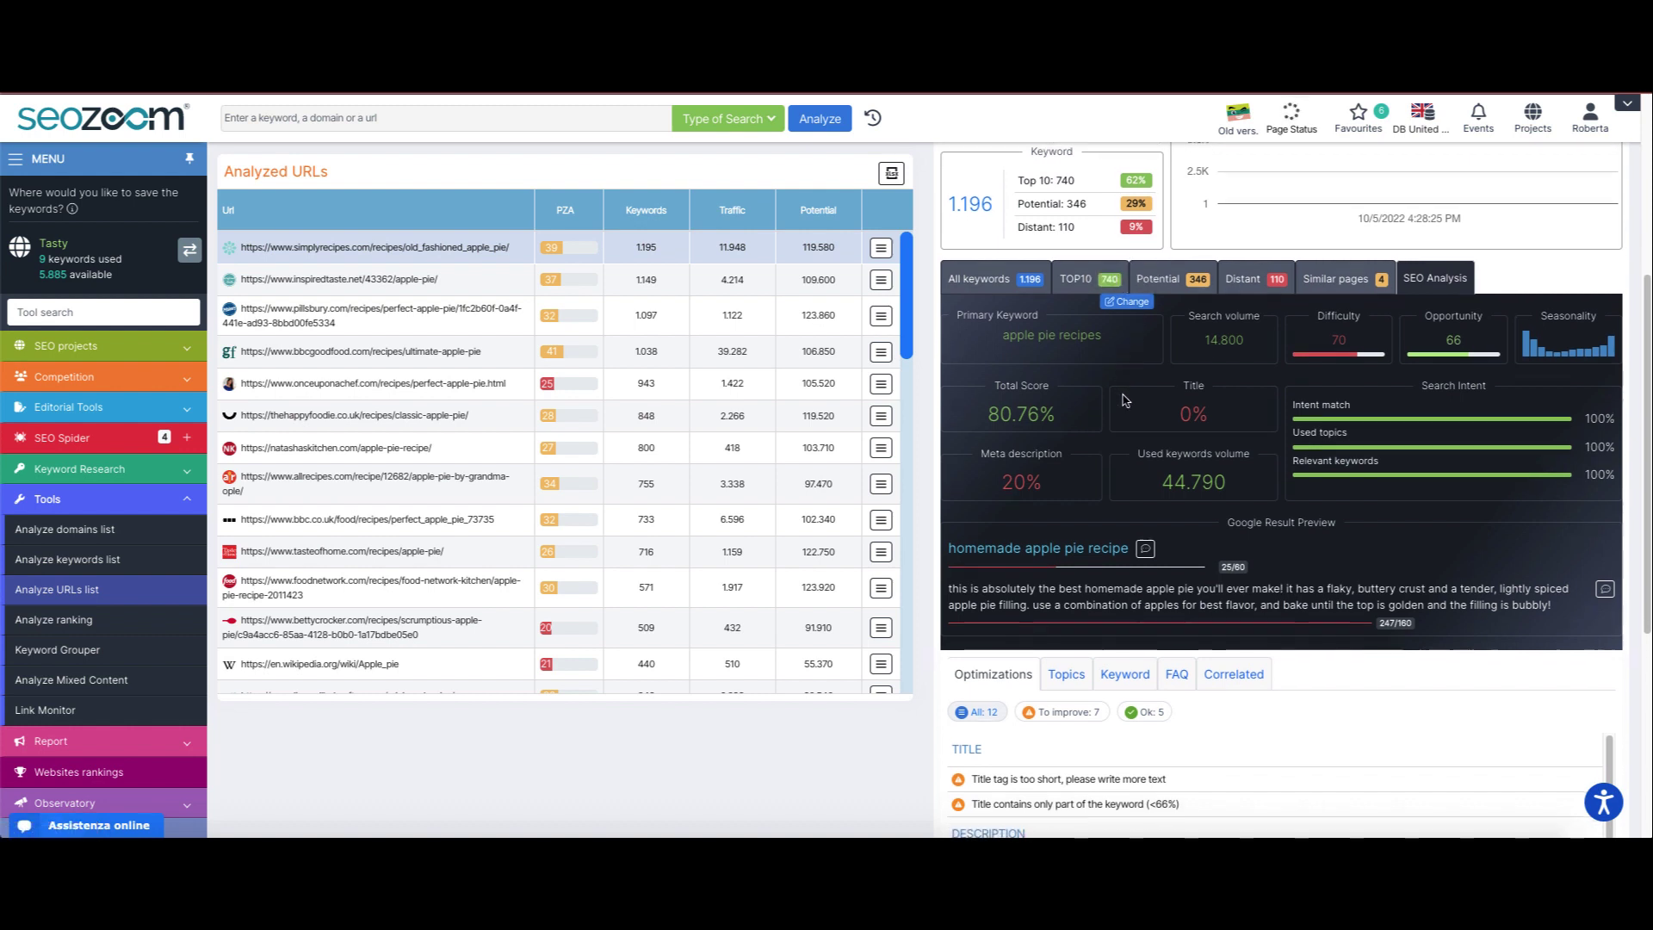
pyautogui.scroll(-2, 1125, 402)
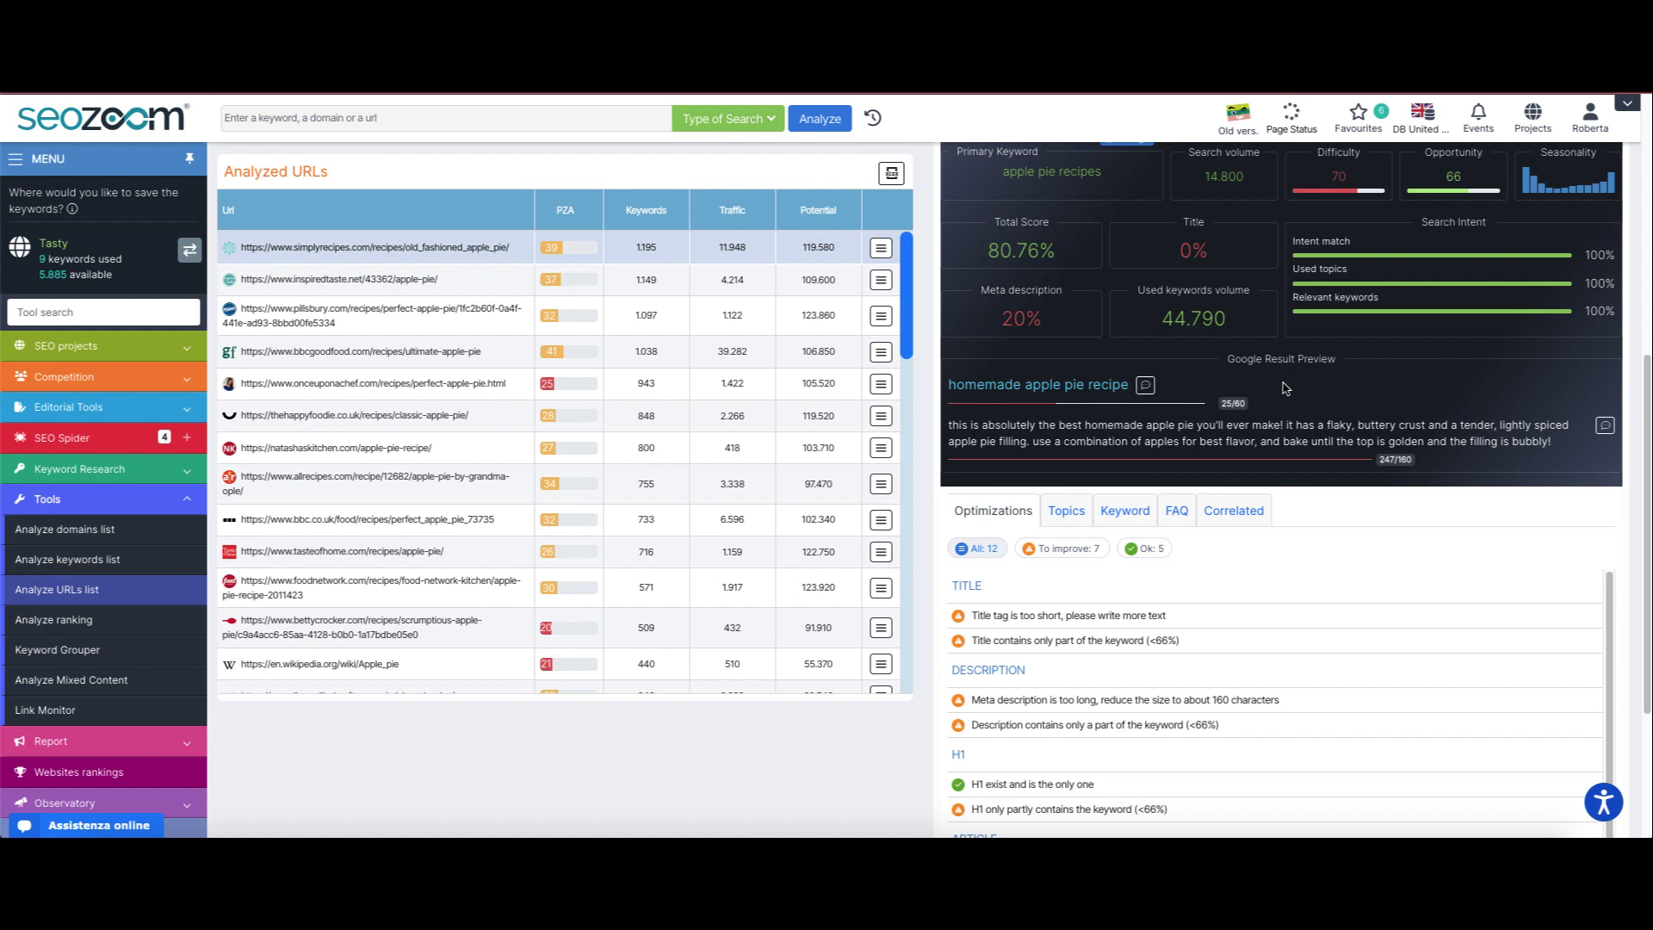
pyautogui.scroll(-1, 1247, 614)
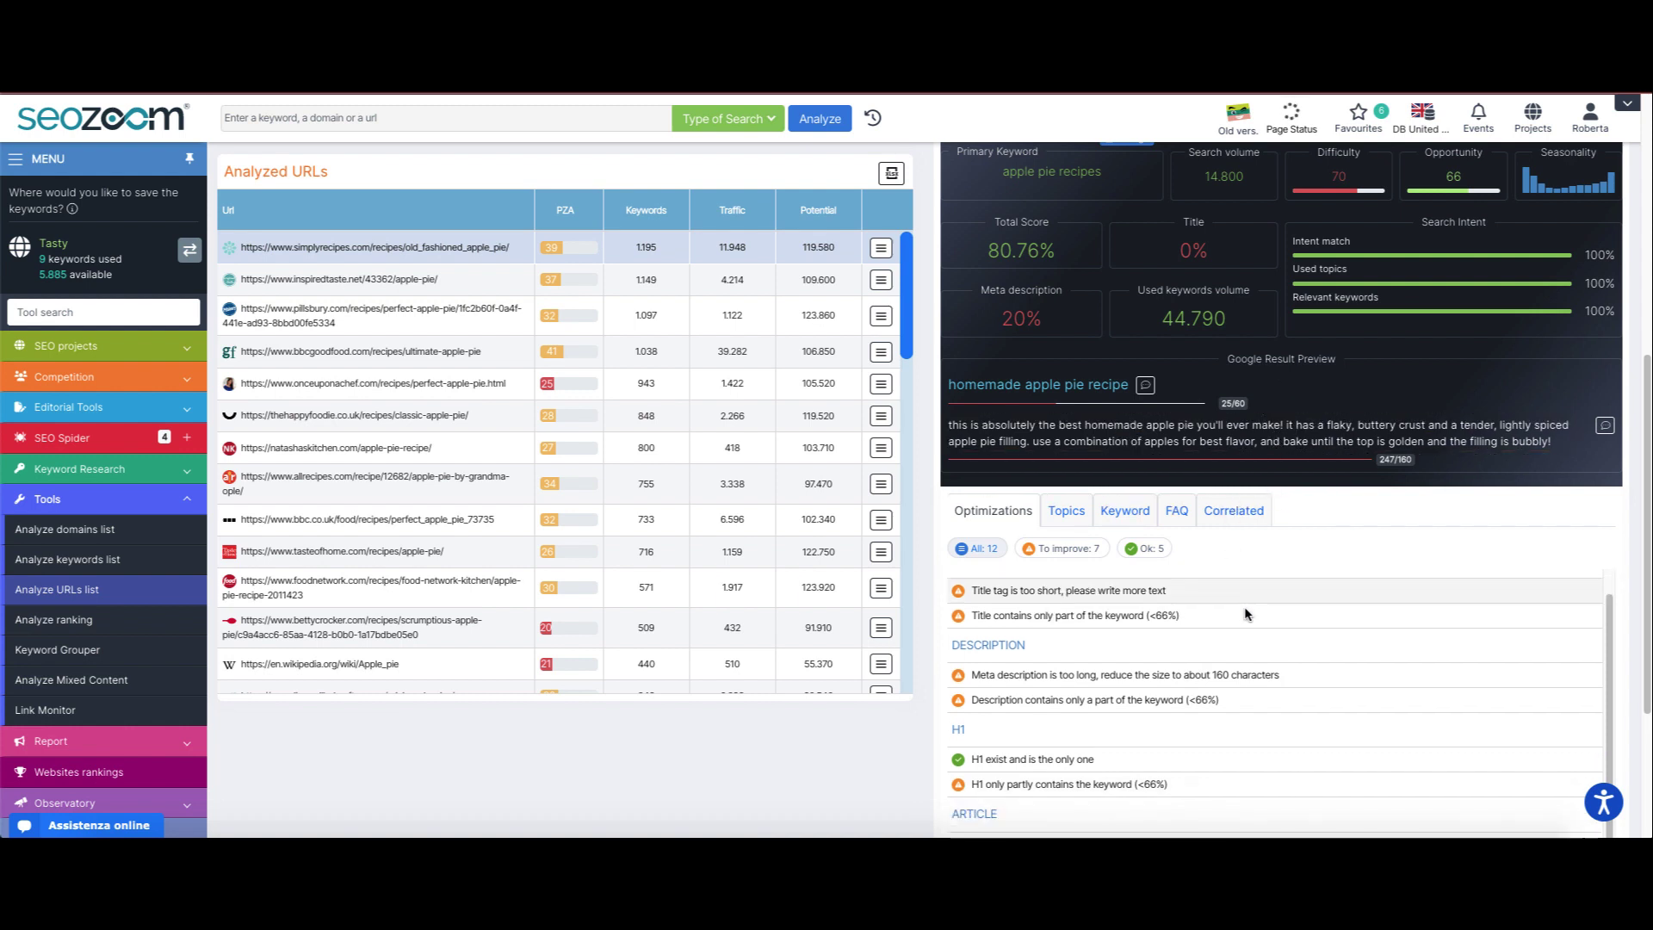
pyautogui.scroll(-1, 1247, 614)
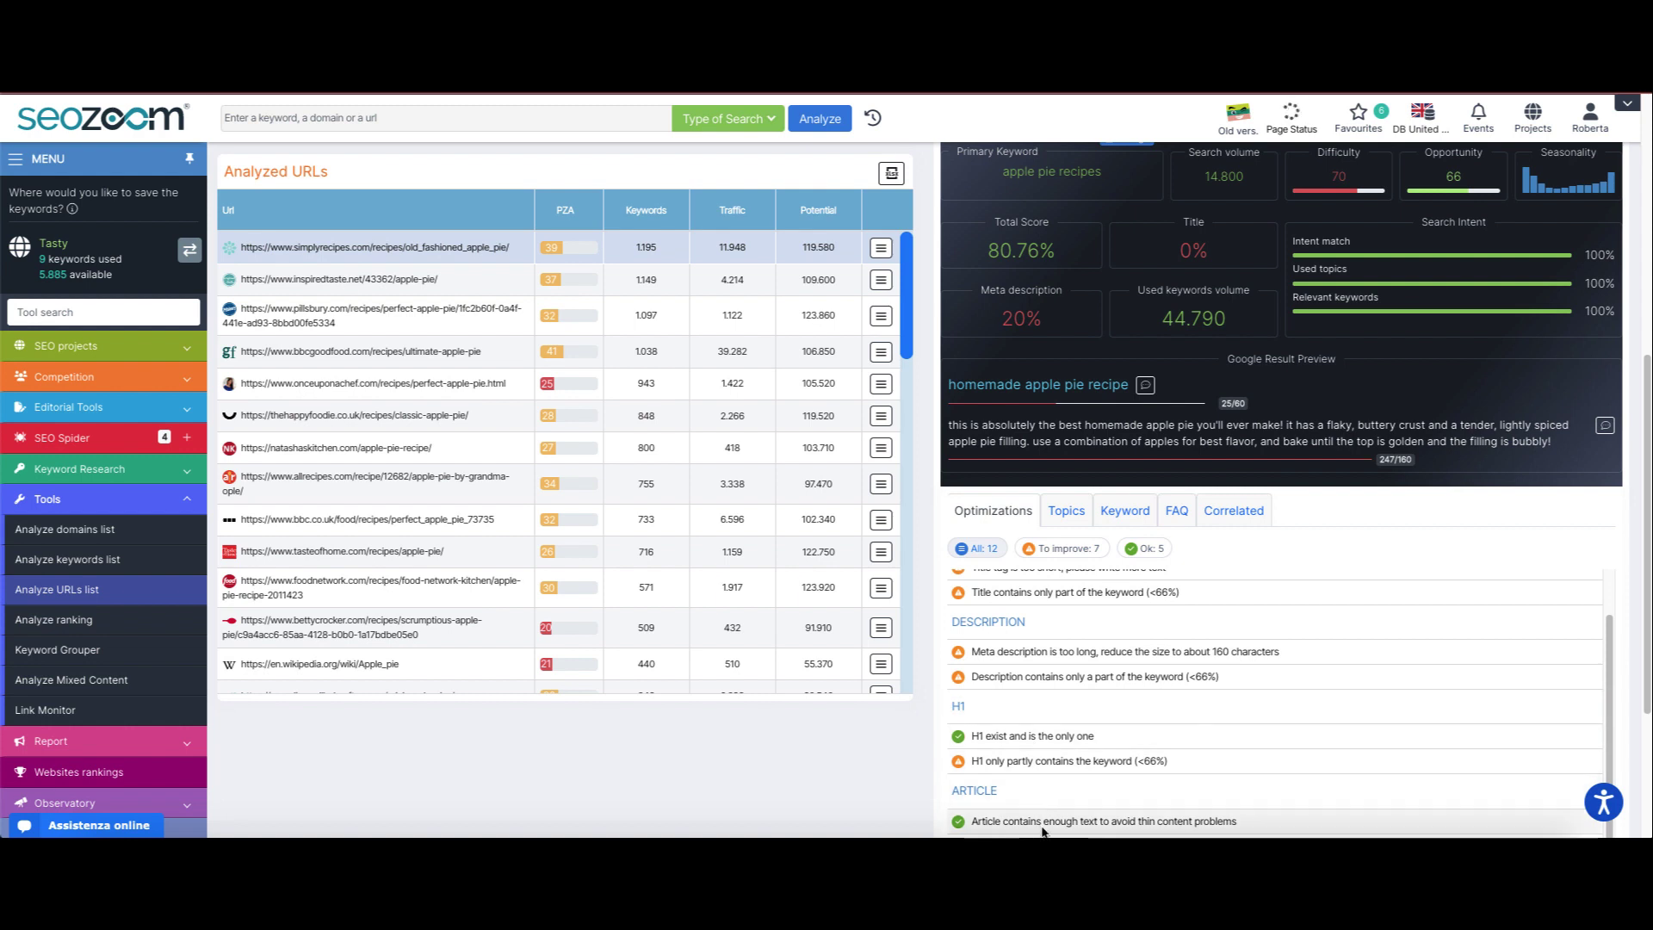
# Review topic and keyword coverage, FAQ, then correlated keywords led by pies recipes (5.400).
pyautogui.click(1065, 514)
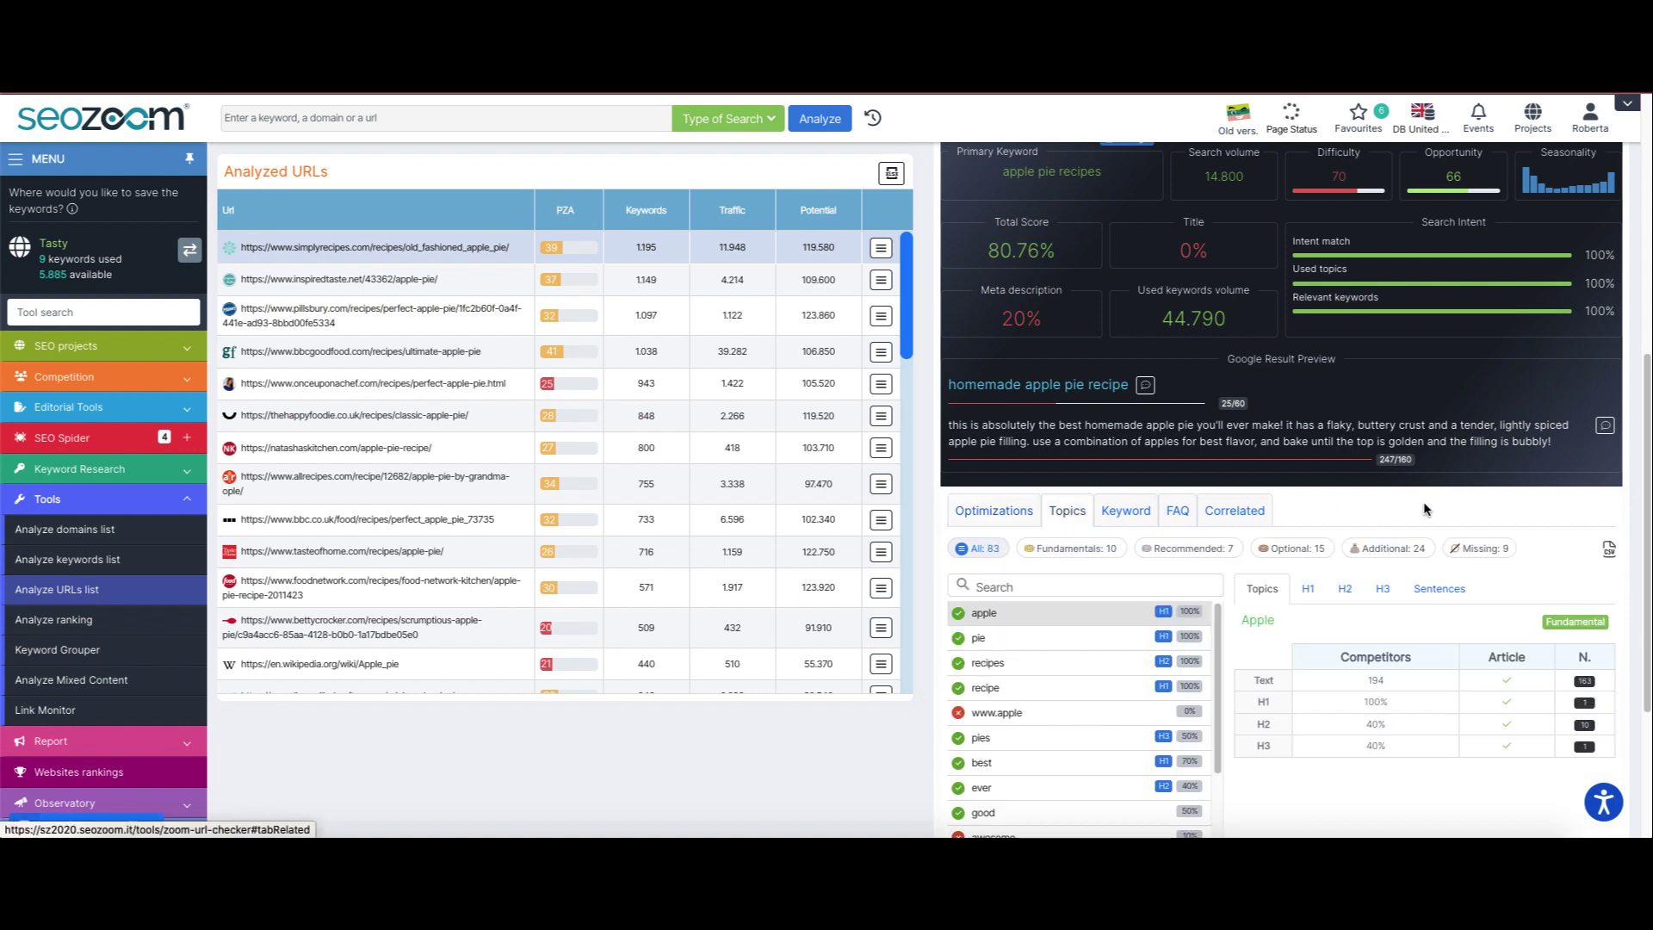
pyautogui.scroll(-3, 1426, 510)
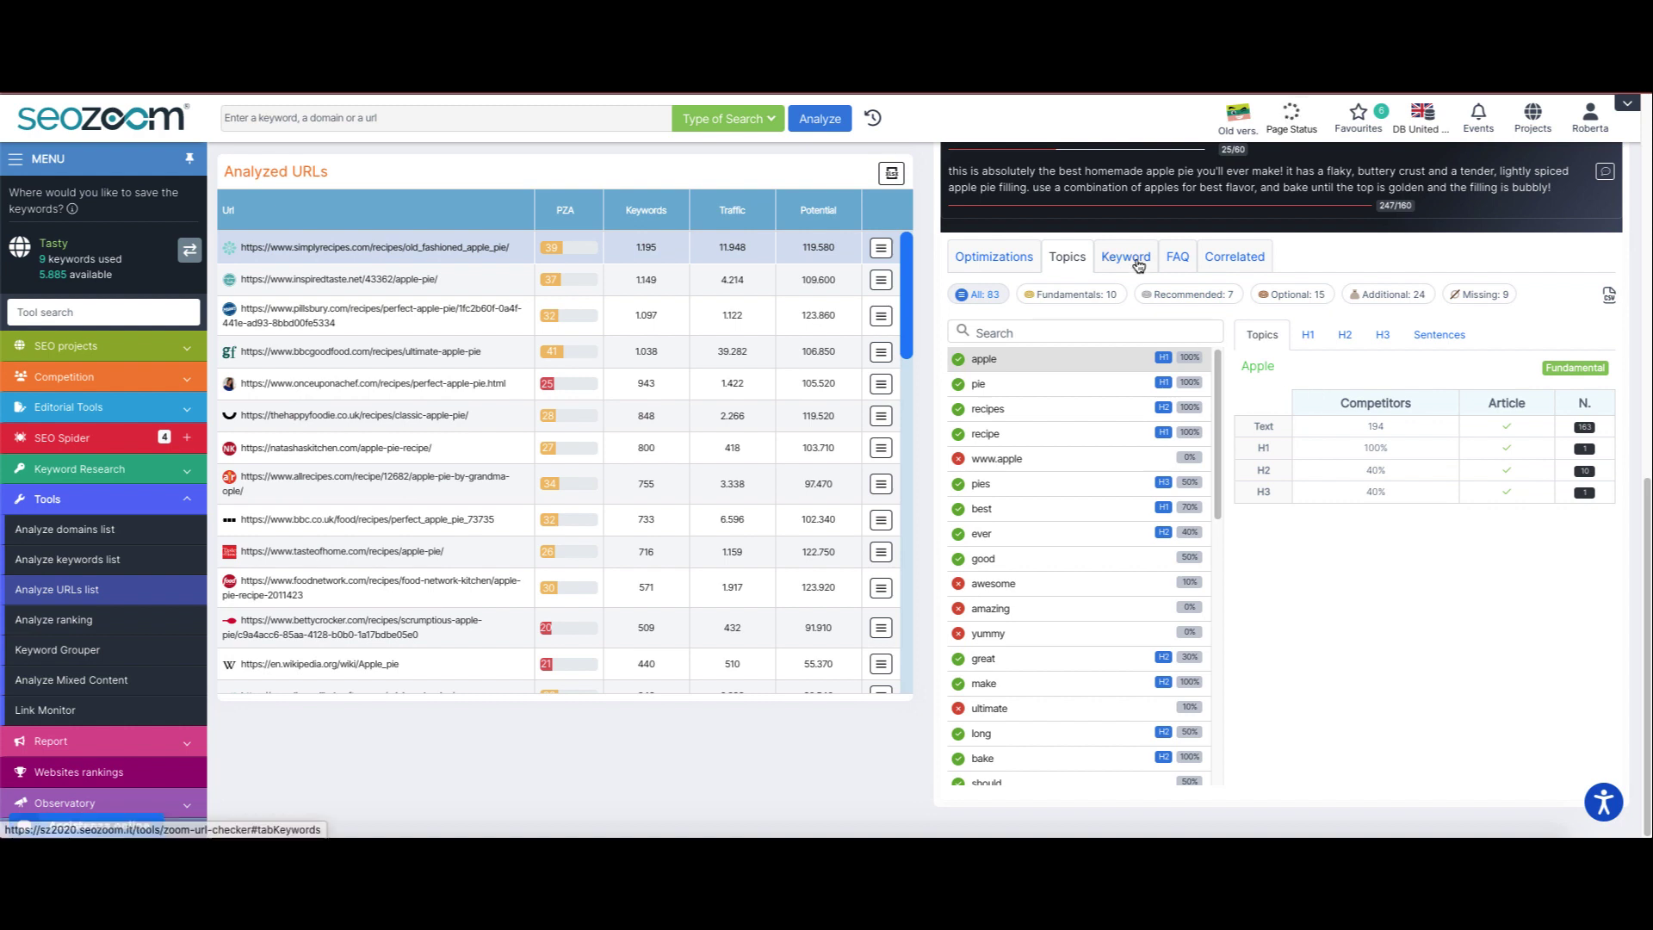
pyautogui.click(1138, 266)
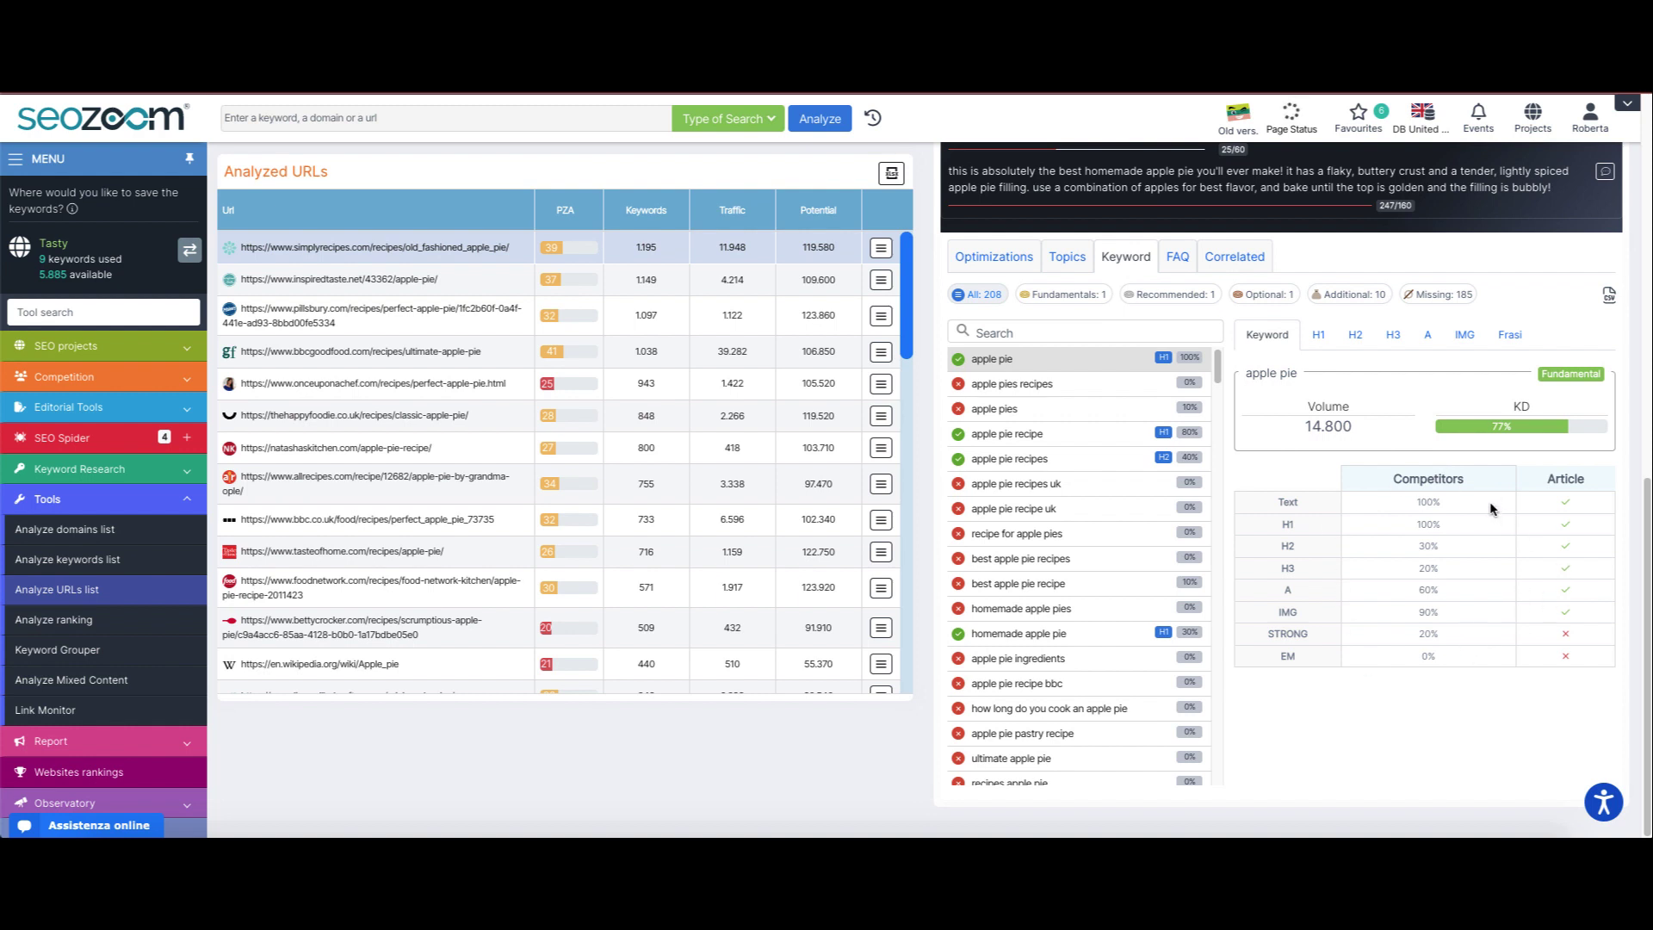
pyautogui.click(1100, 391)
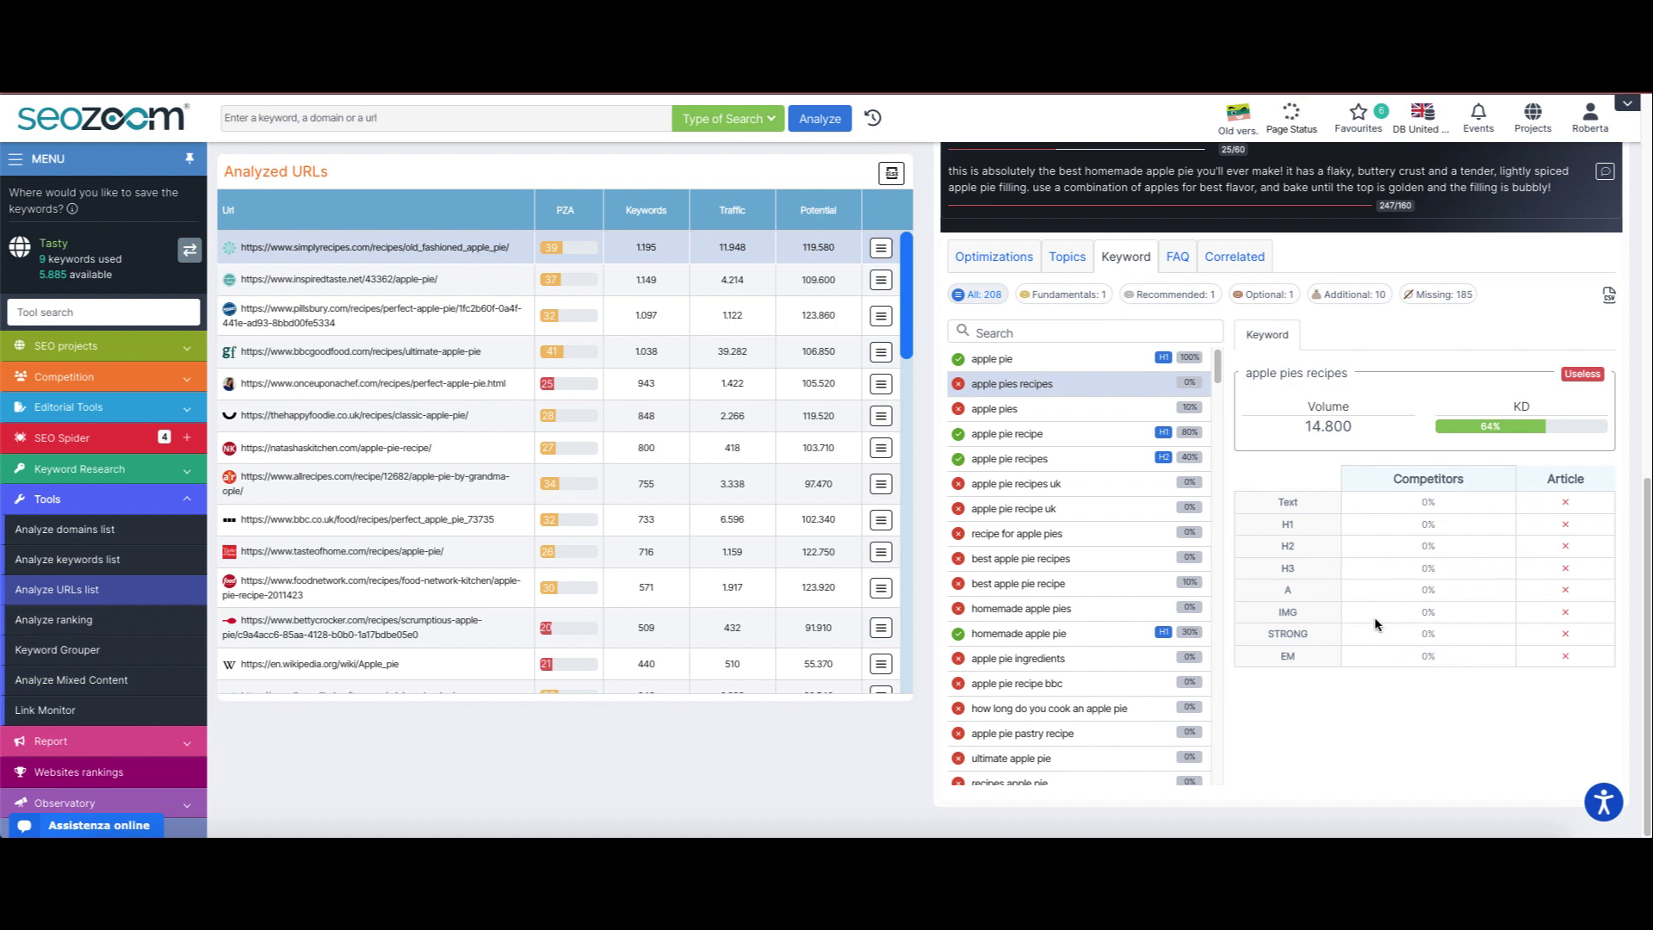
pyautogui.click(1176, 257)
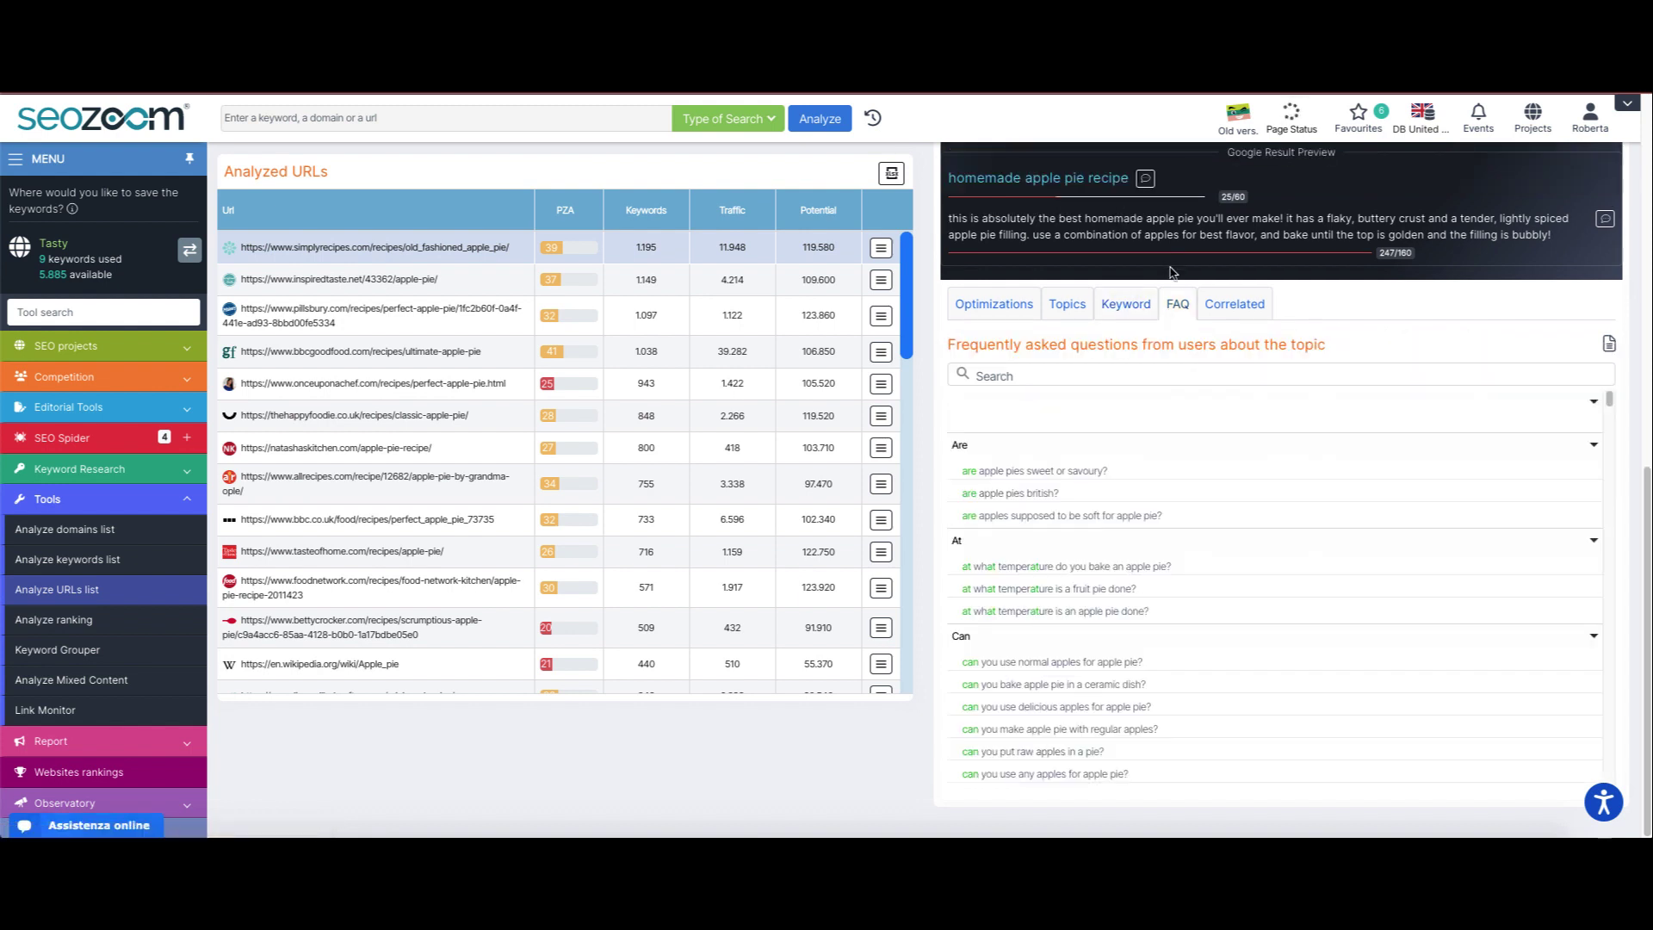
pyautogui.click(1233, 308)
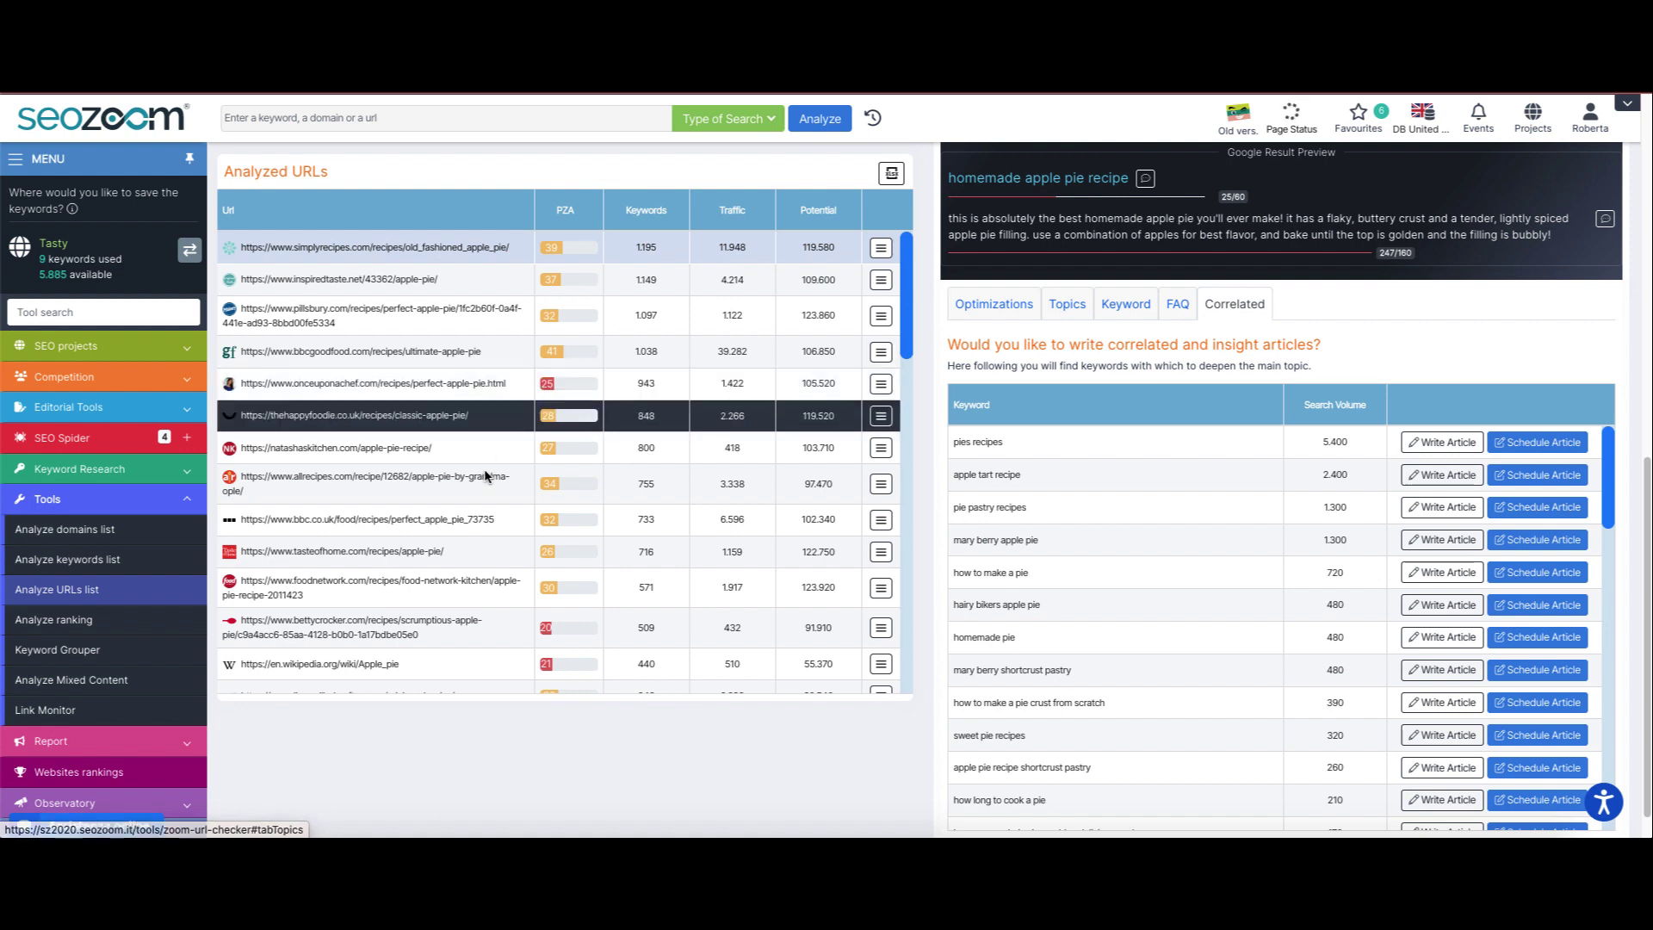
# Check tasty.co and allrecipes.co.uk rankings for brownies, cinnamon roll apple pie, carrot cake and cupcakes.
pyautogui.click(136, 625)
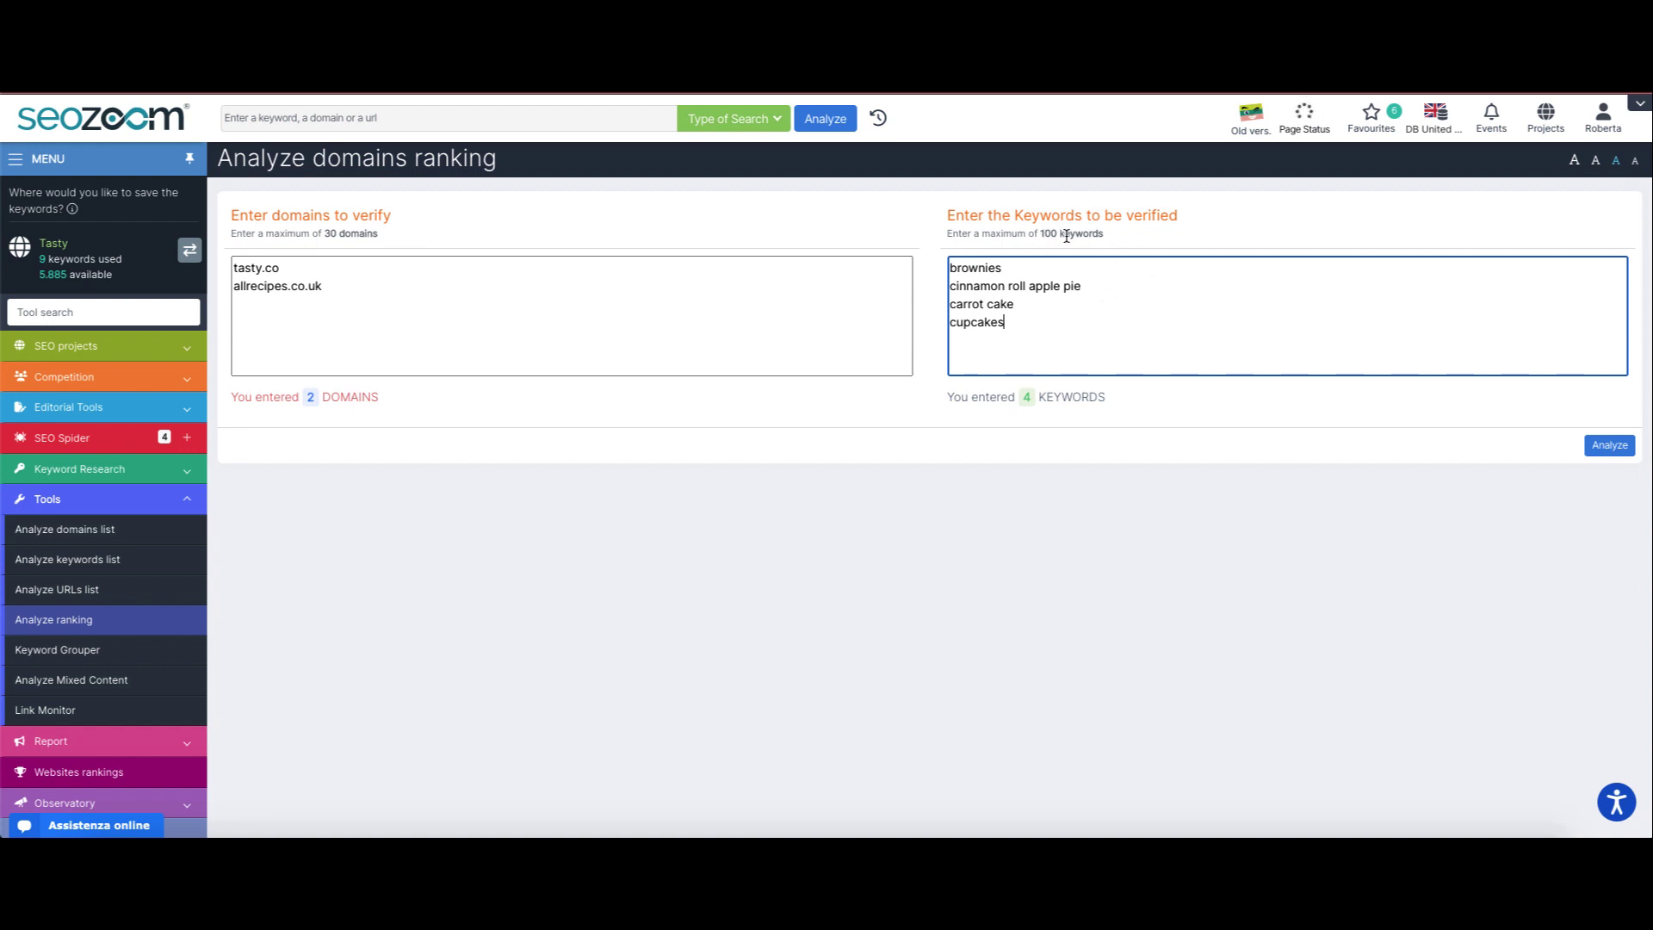
pyautogui.click(1599, 445)
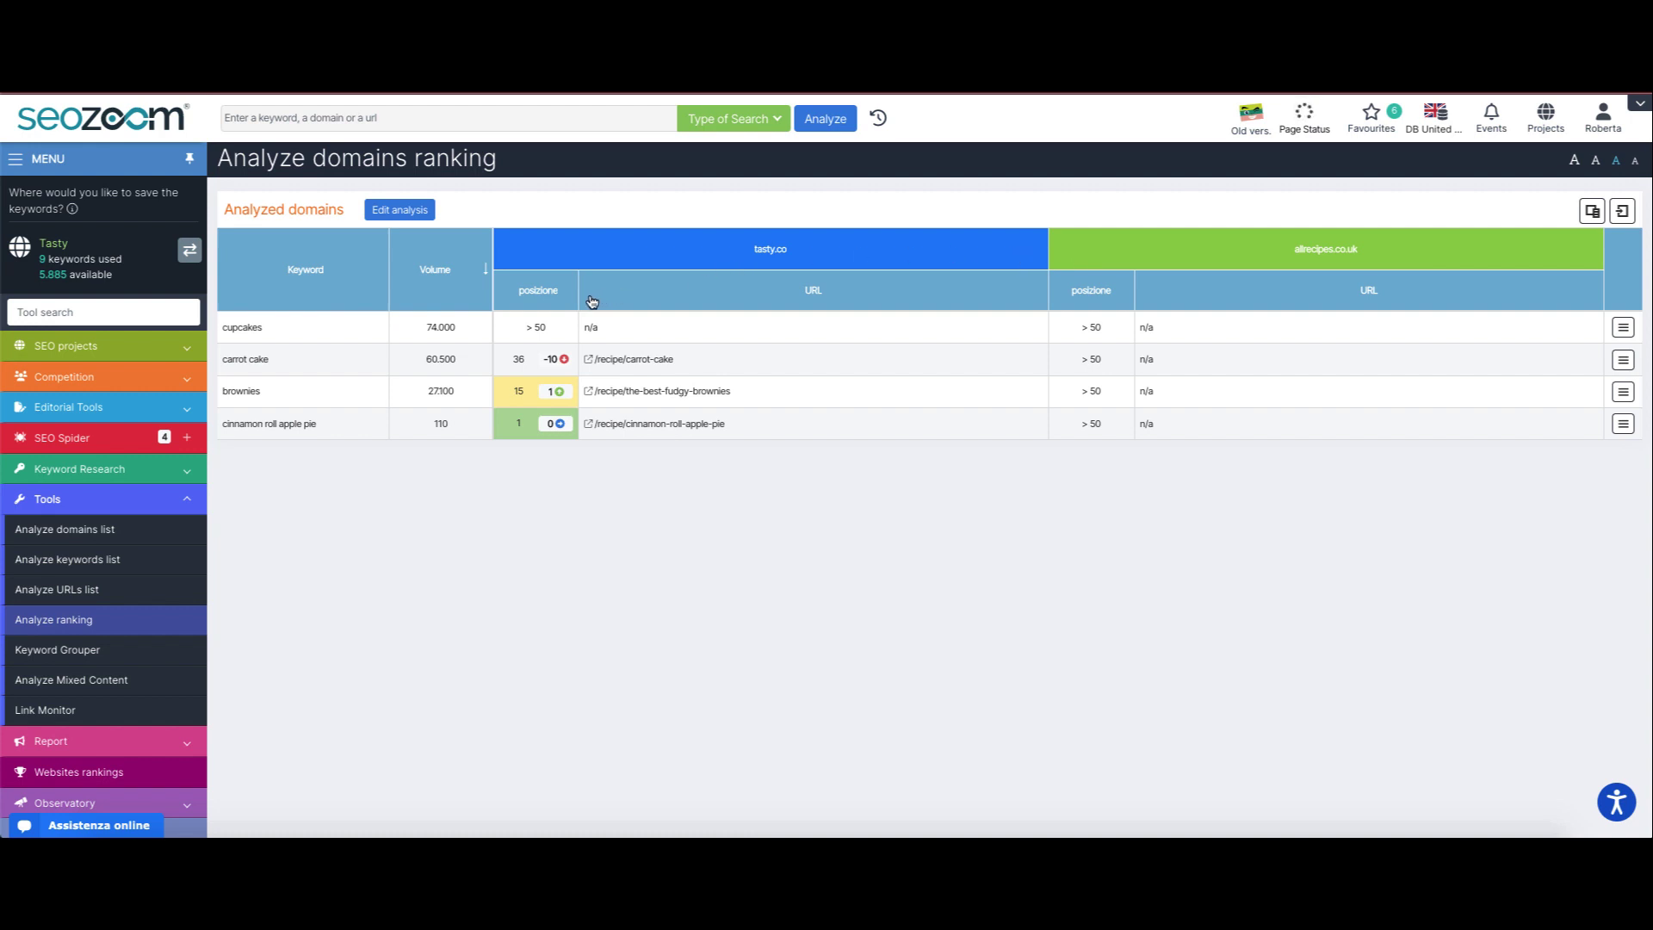
pyautogui.moveTo(564, 417)
# Open the Keyword Grouper tool with an empty keyword box and focus the top search bar.
pyautogui.click(125, 656)
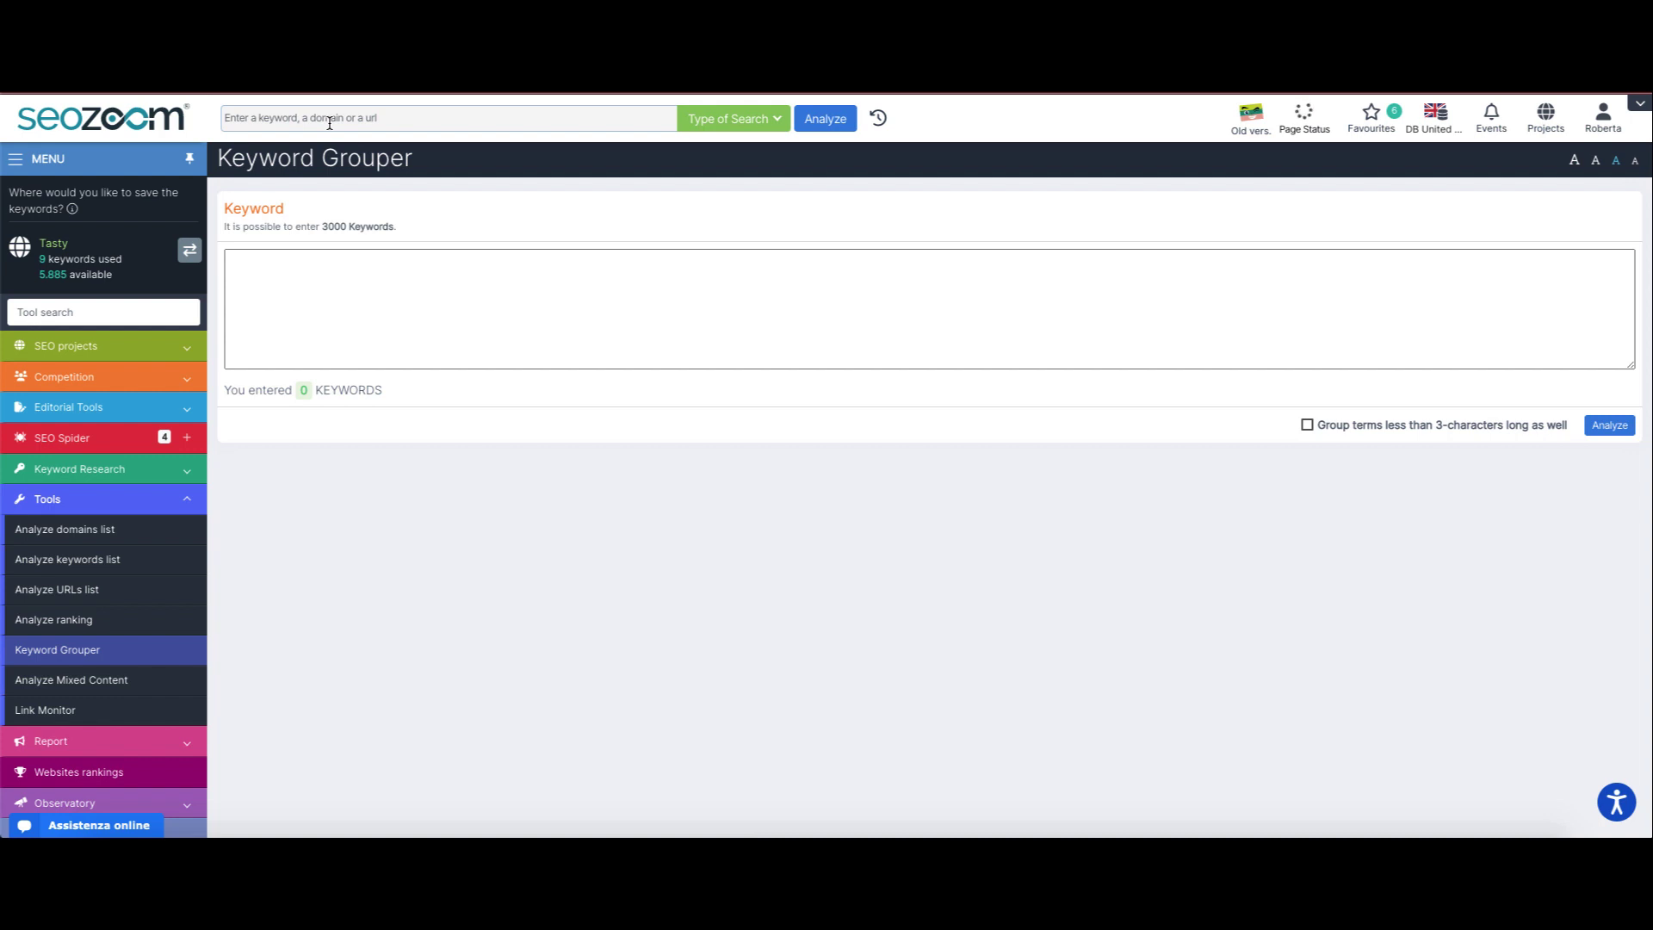
pyautogui.click(329, 124)
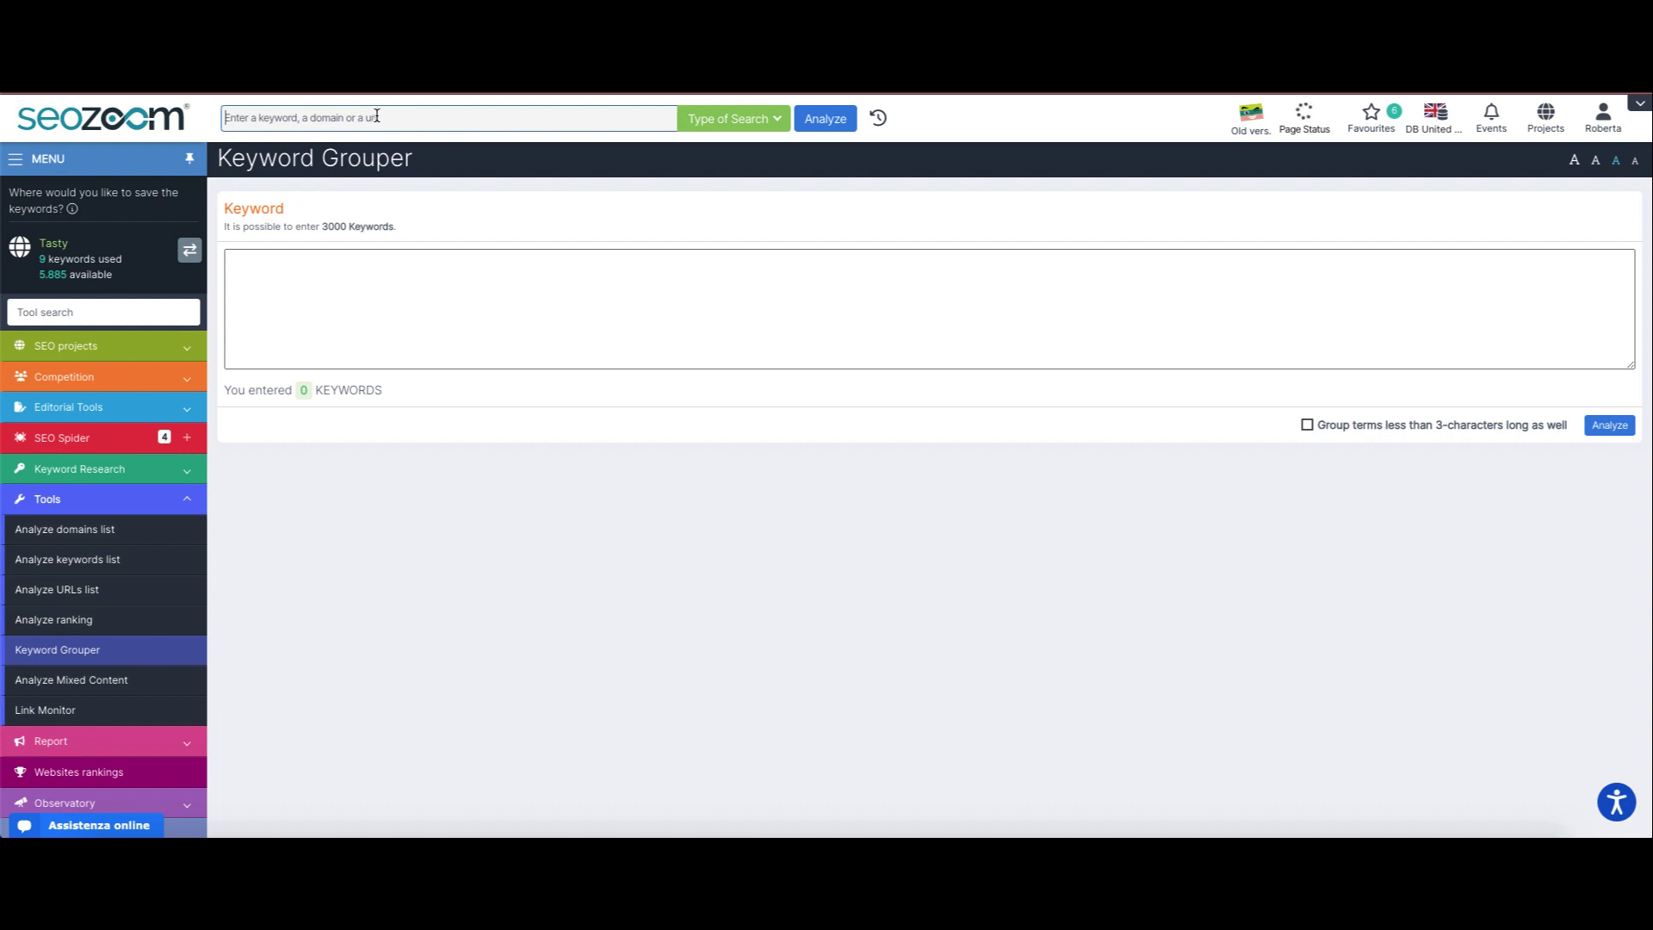
# Look up 'apple pie', view its Search Intent keywords, and copy all 149 to the clipboard.
pyautogui.write('apple pie')
pyautogui.click(443, 147)
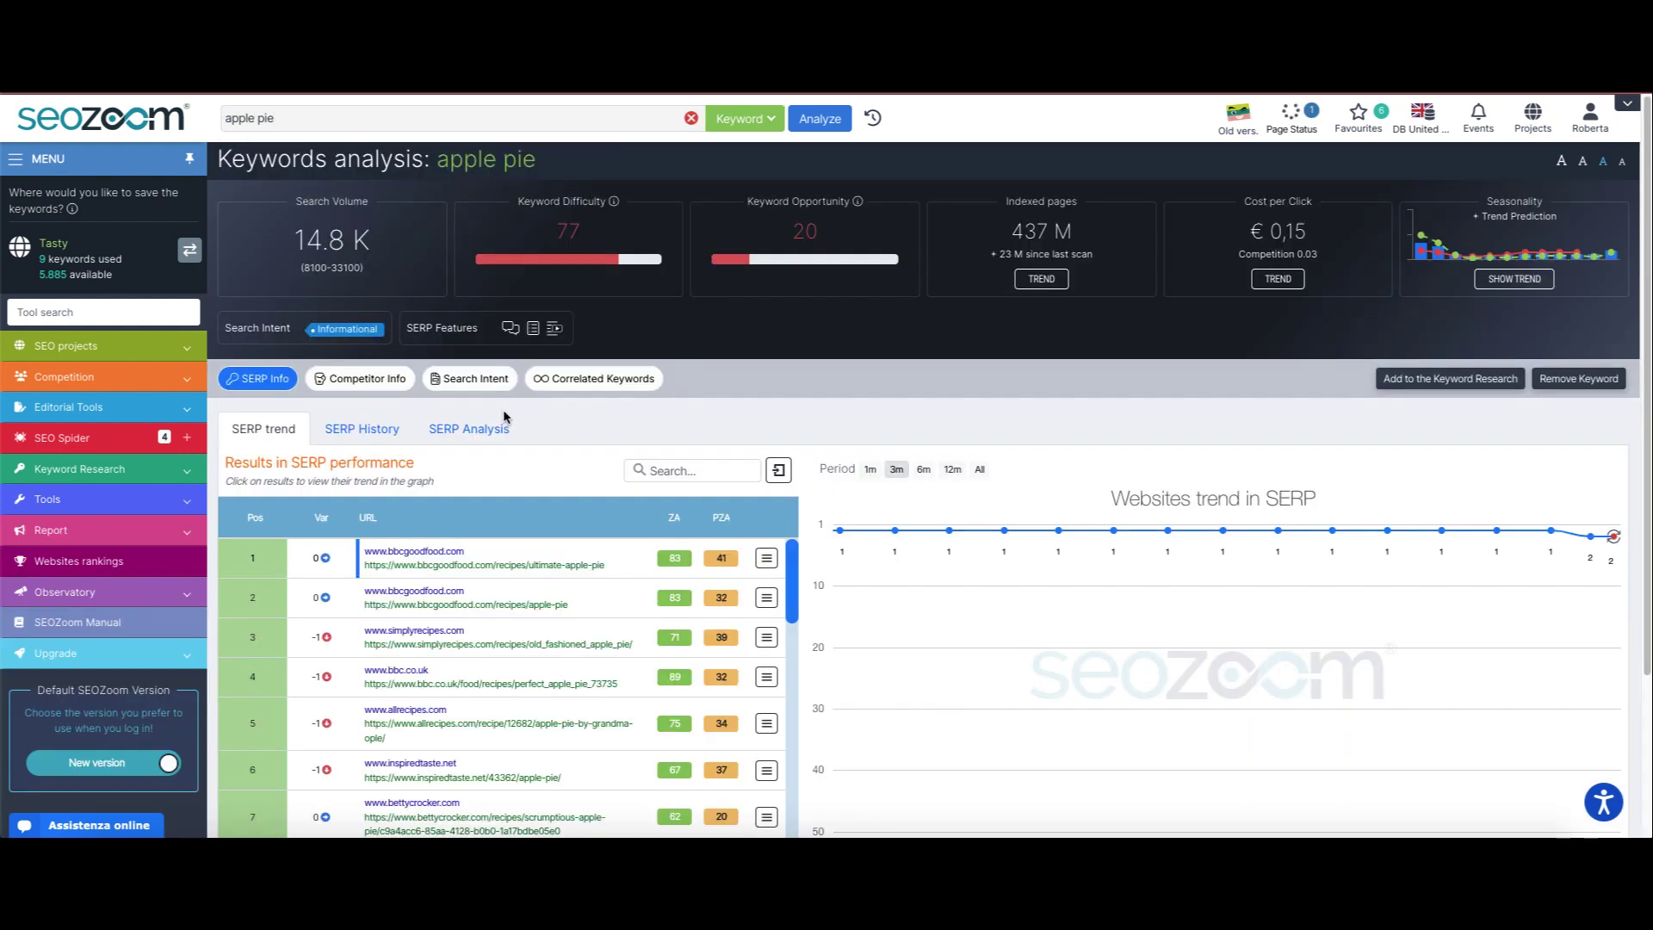
pyautogui.click(482, 386)
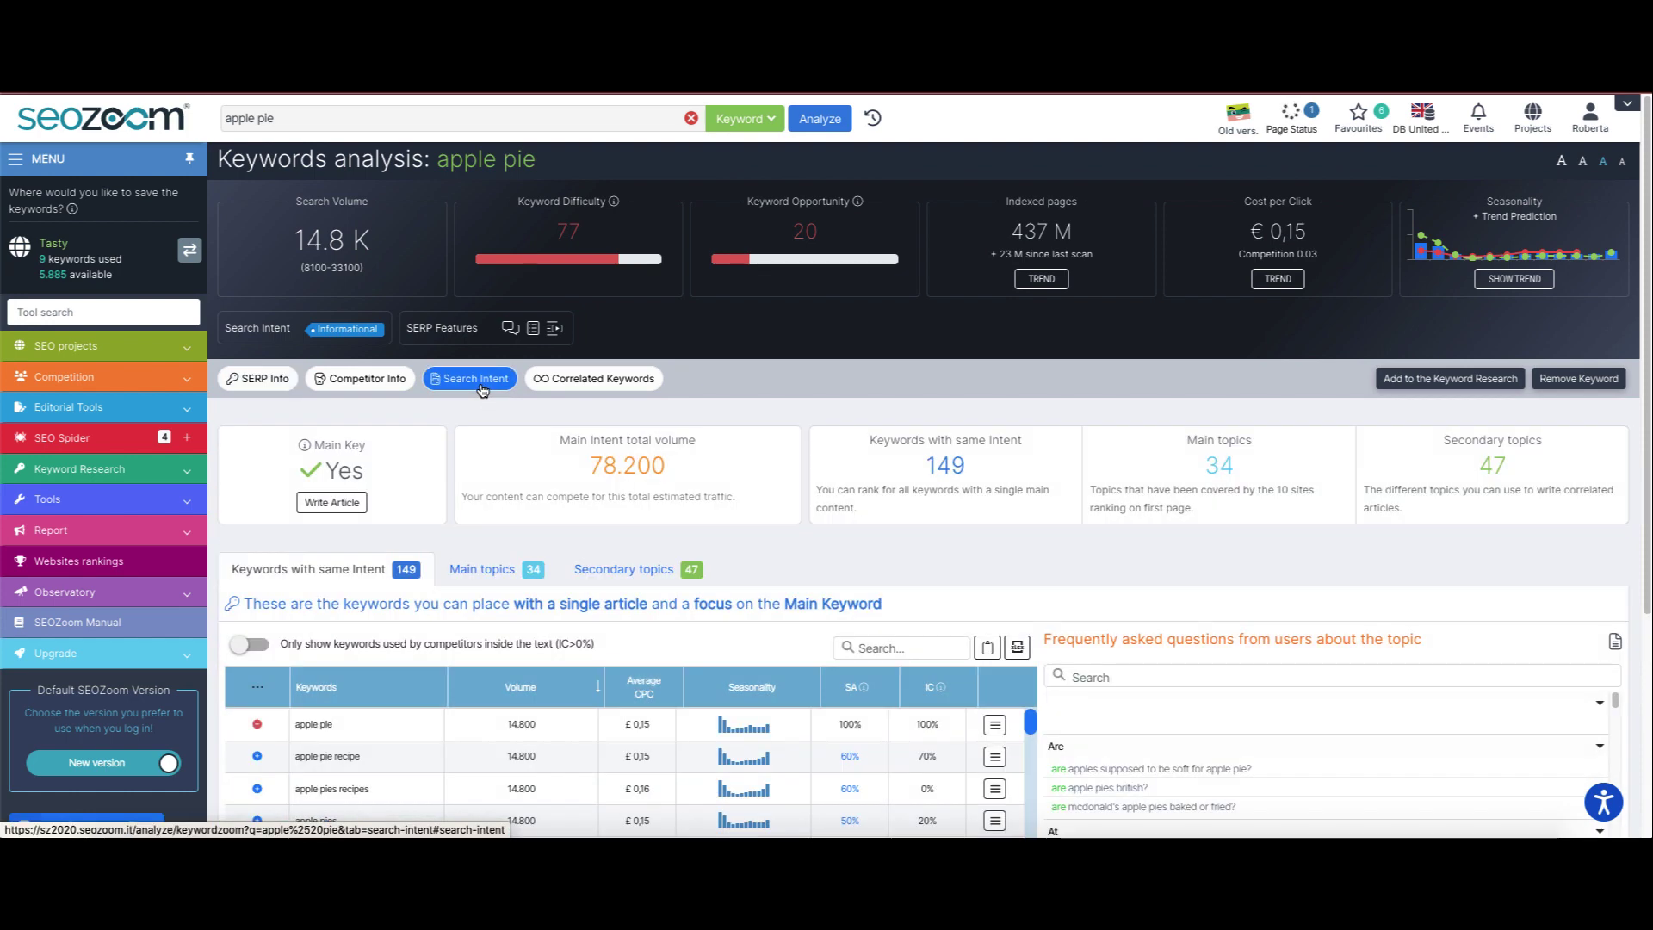
pyautogui.scroll(-4, 970, 537)
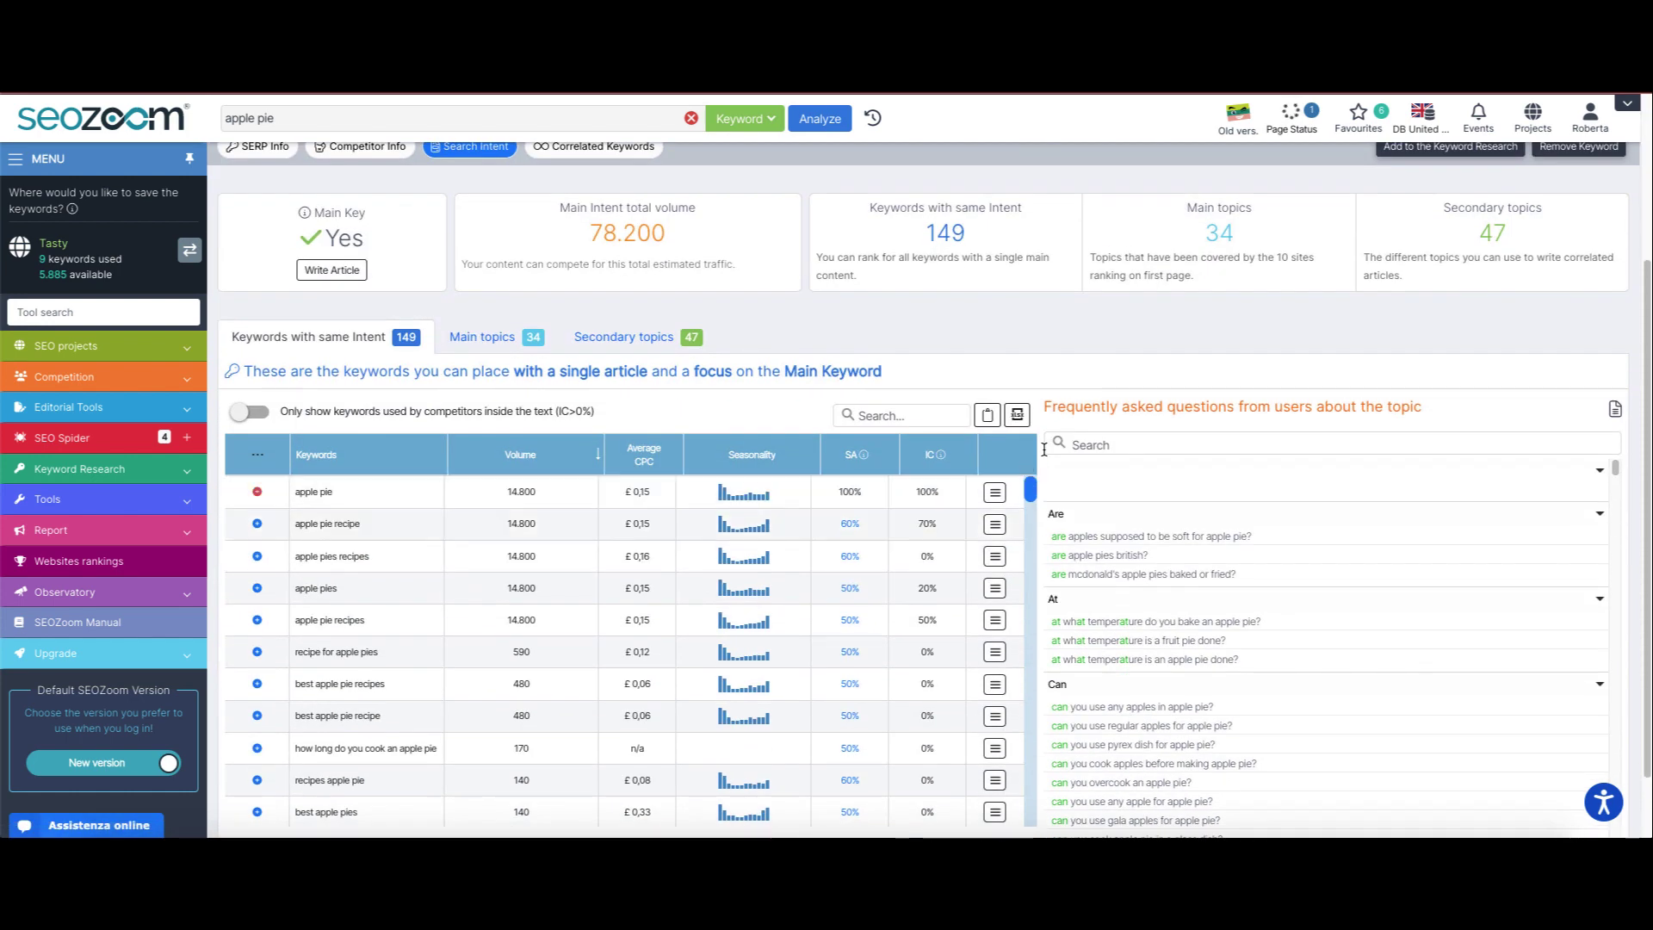
pyautogui.scroll(-1, 1044, 448)
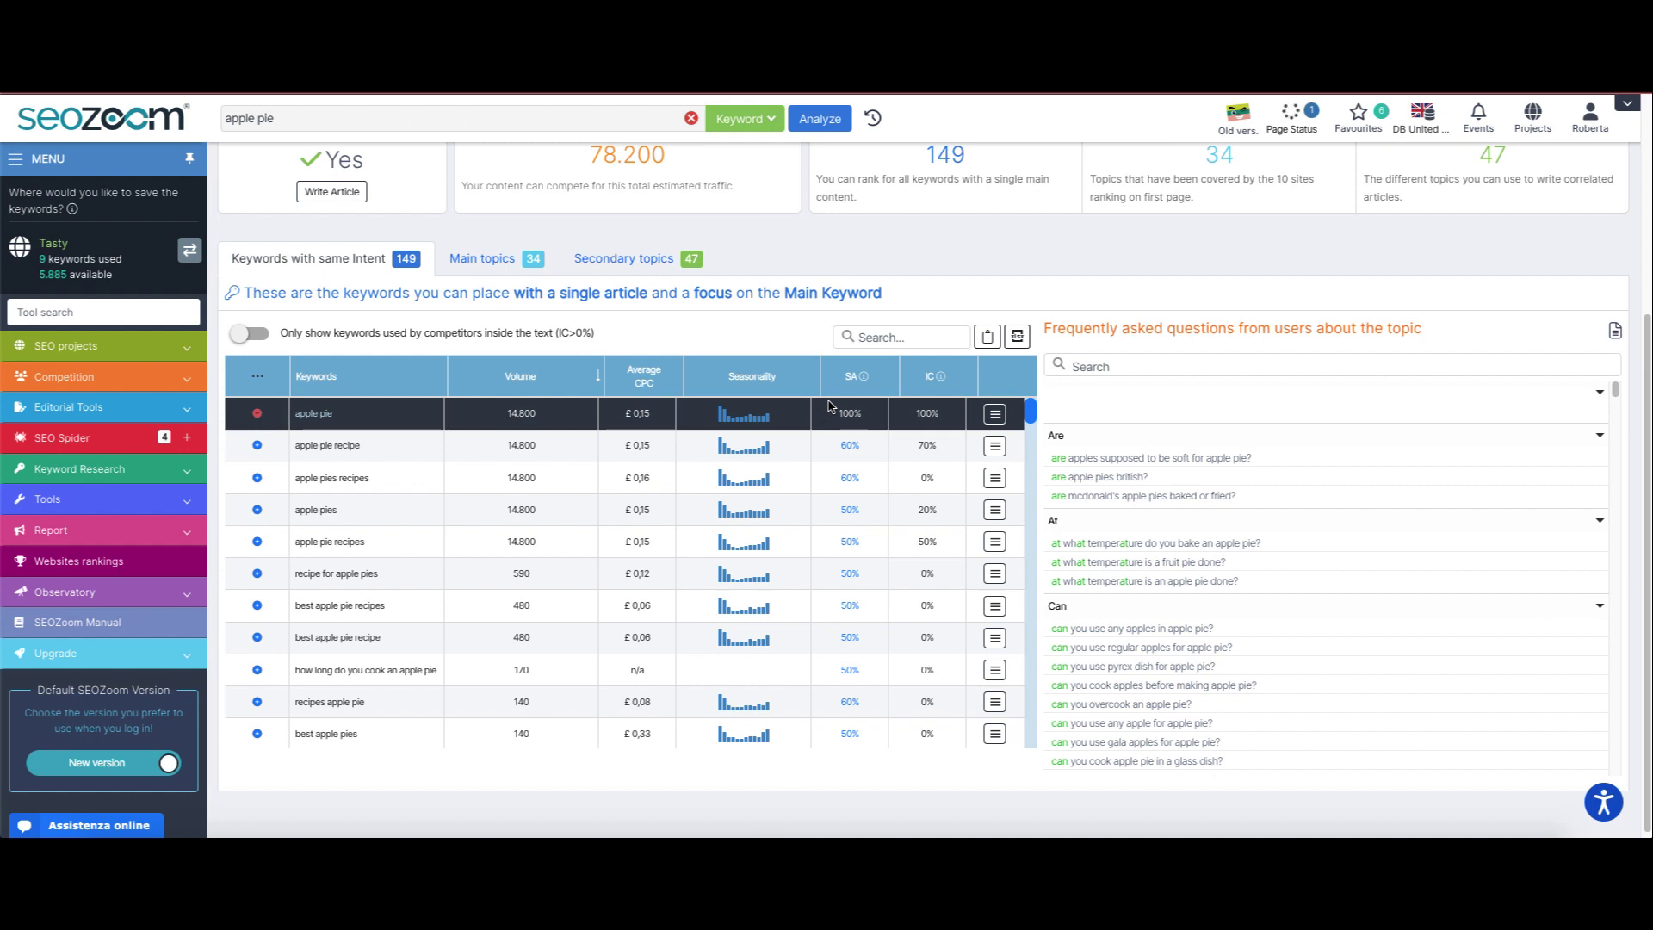
pyautogui.click(987, 340)
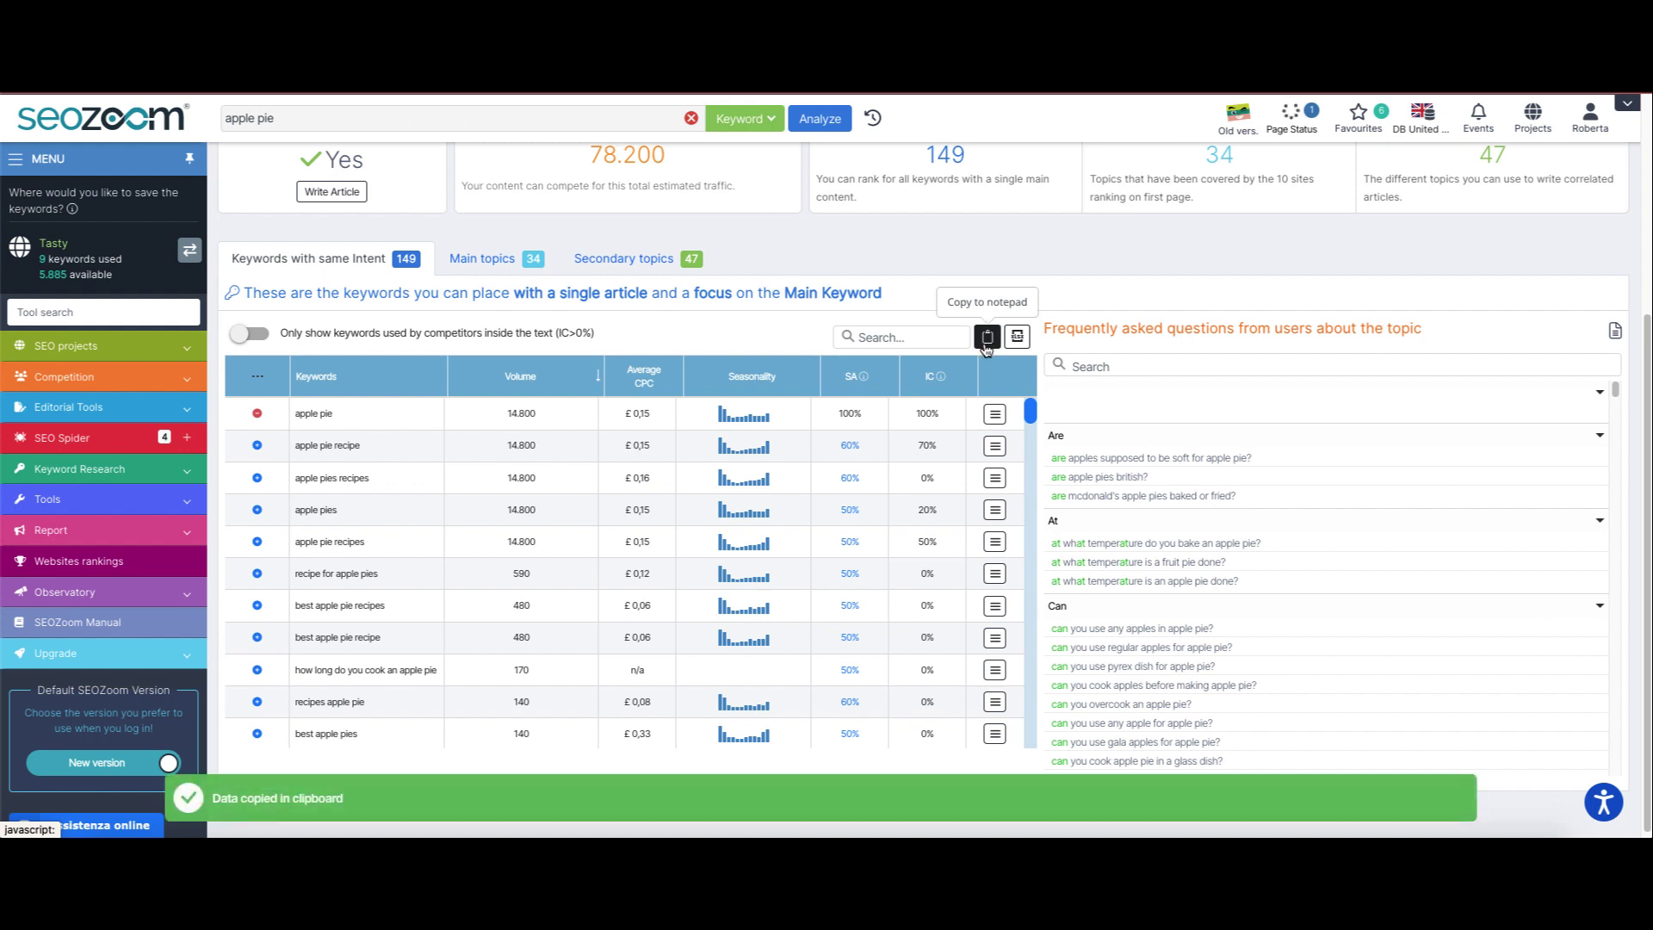
pyautogui.click(136, 500)
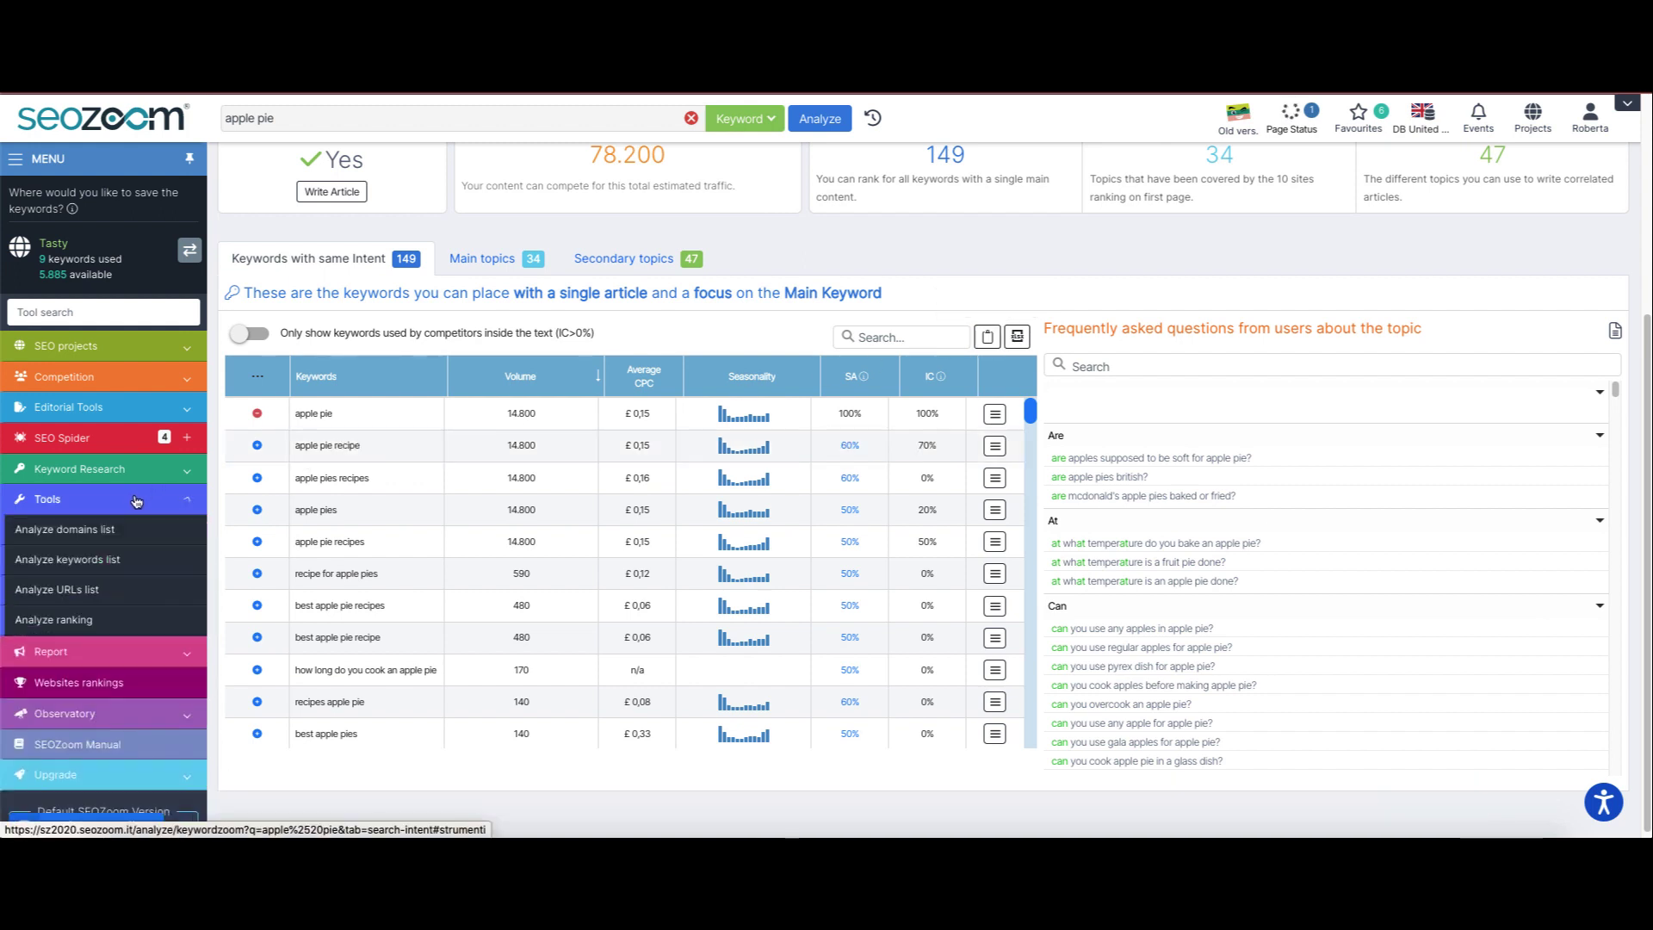
# Paste the 149 apple pie keywords into Keyword Grouper, trim the blank last line, and analyze into 36 groupings.
pyautogui.click(86, 652)
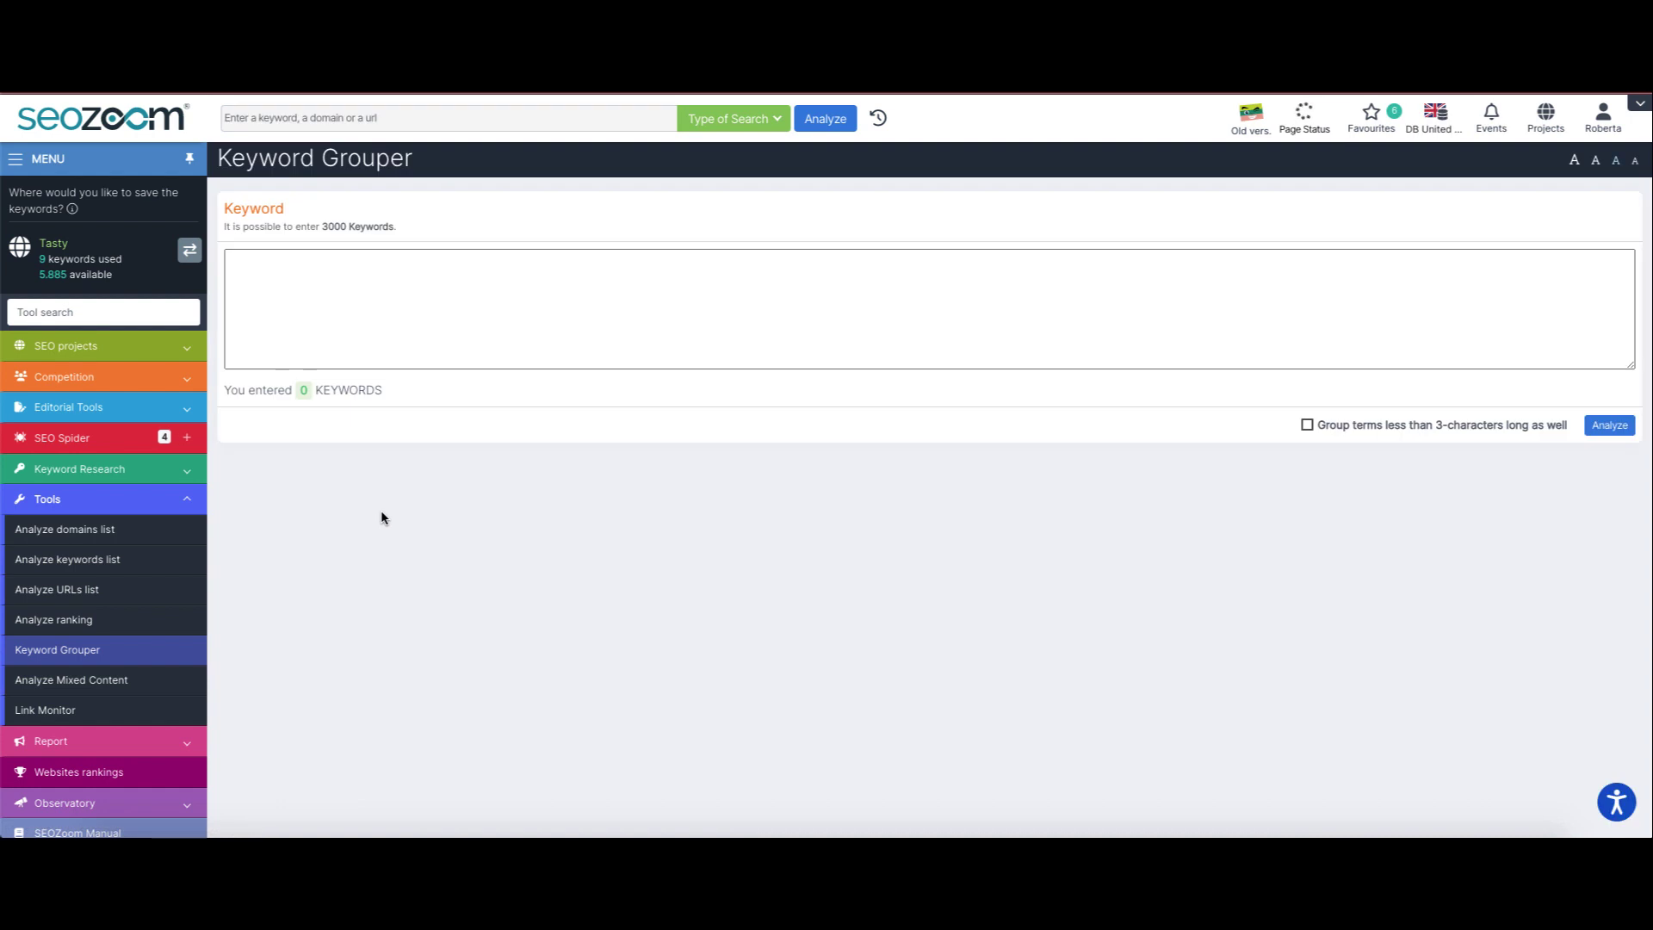
pyautogui.hotkey('ctrl', 'v')
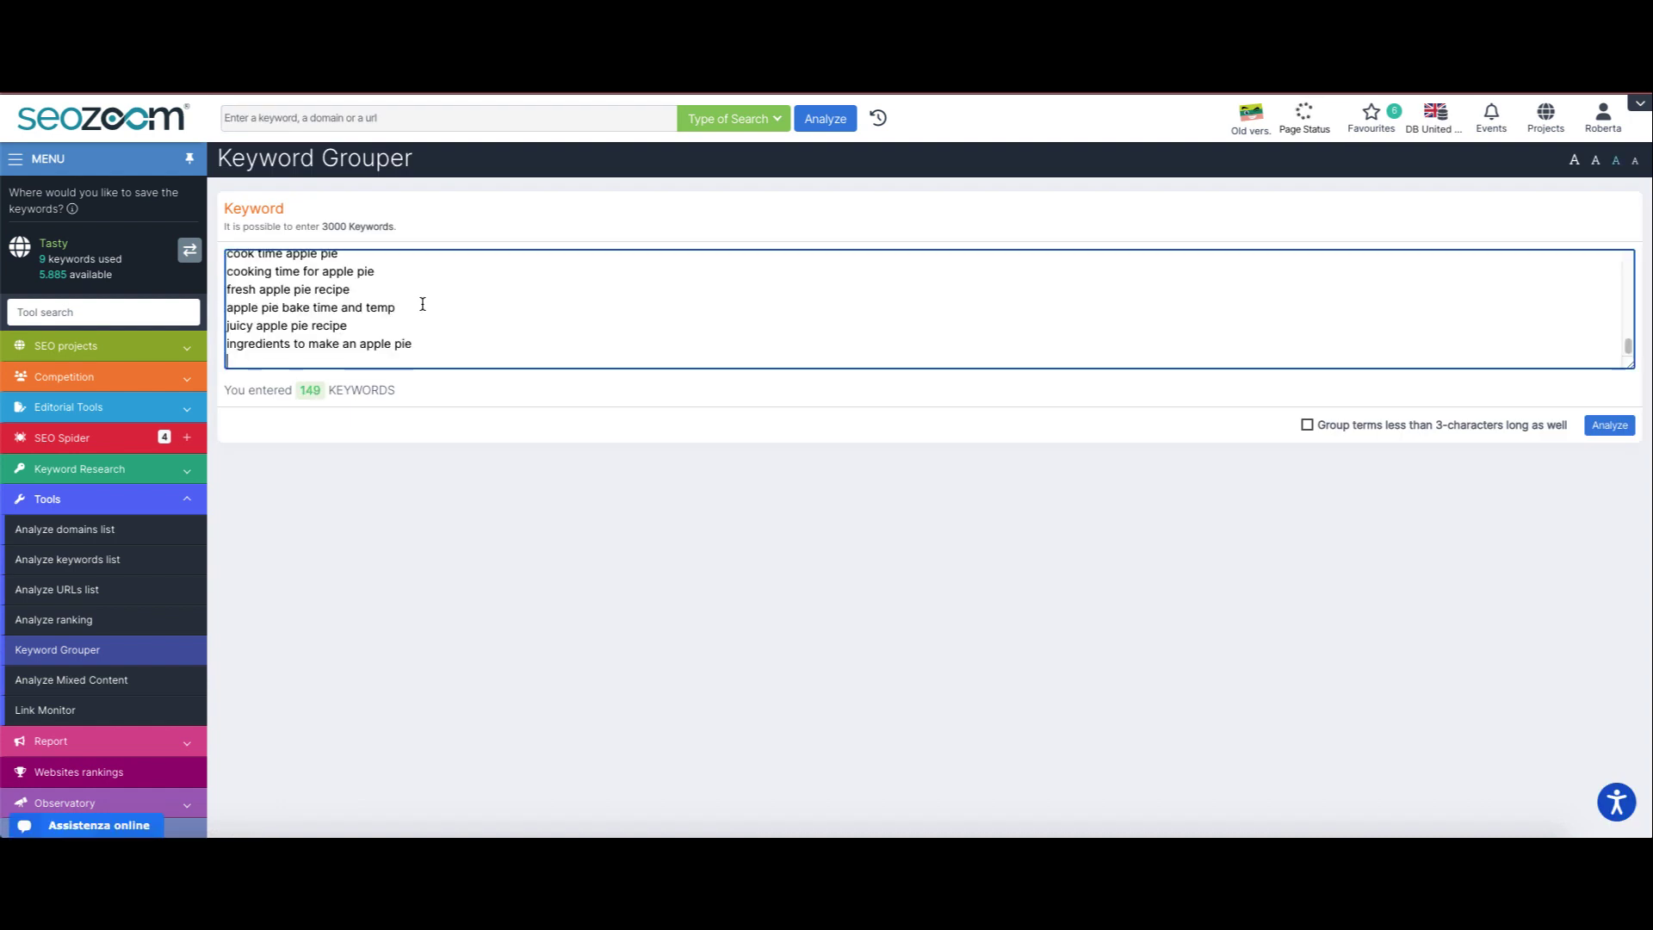
pyautogui.press('BackSpace')
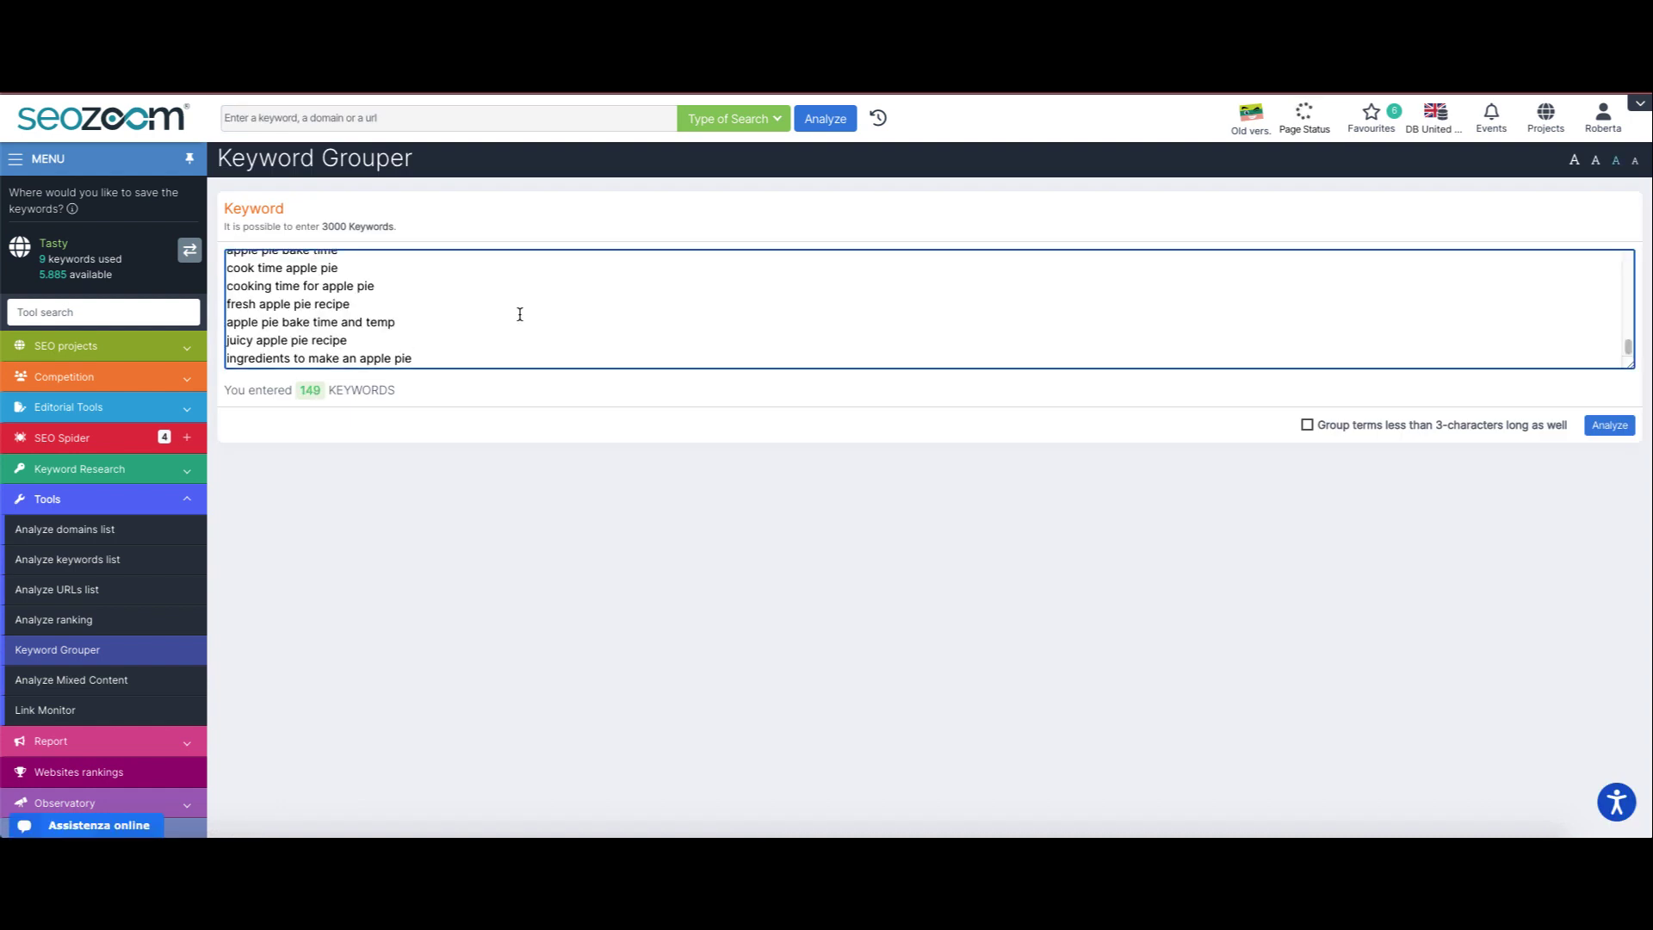
pyautogui.click(1610, 425)
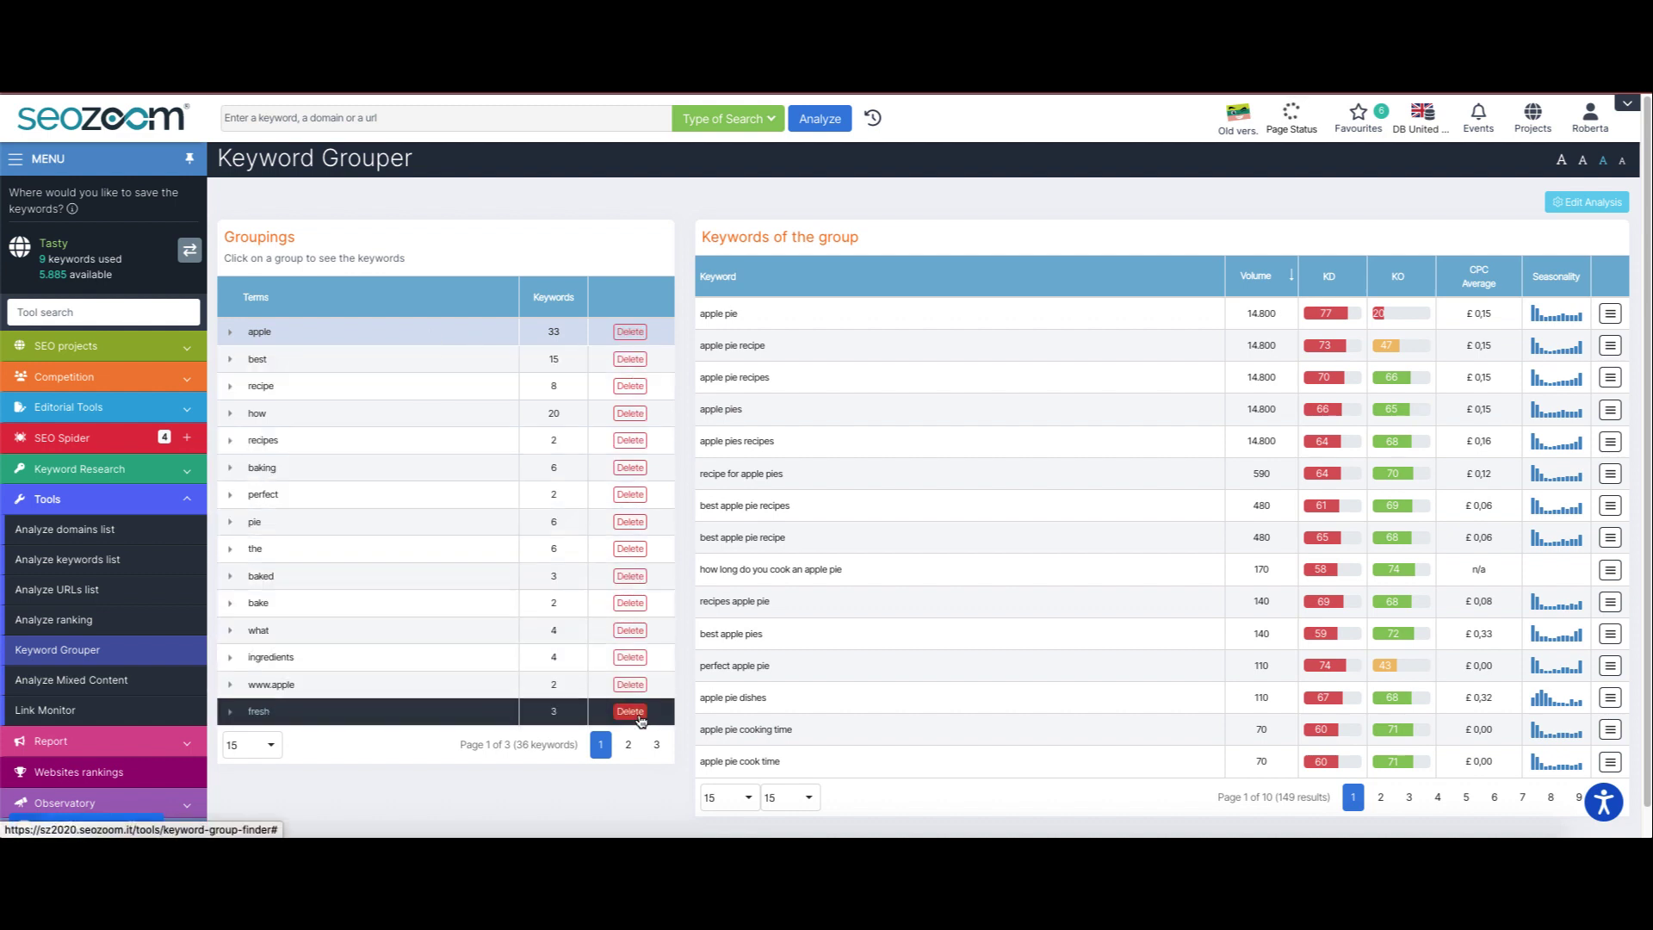
pyautogui.click(633, 686)
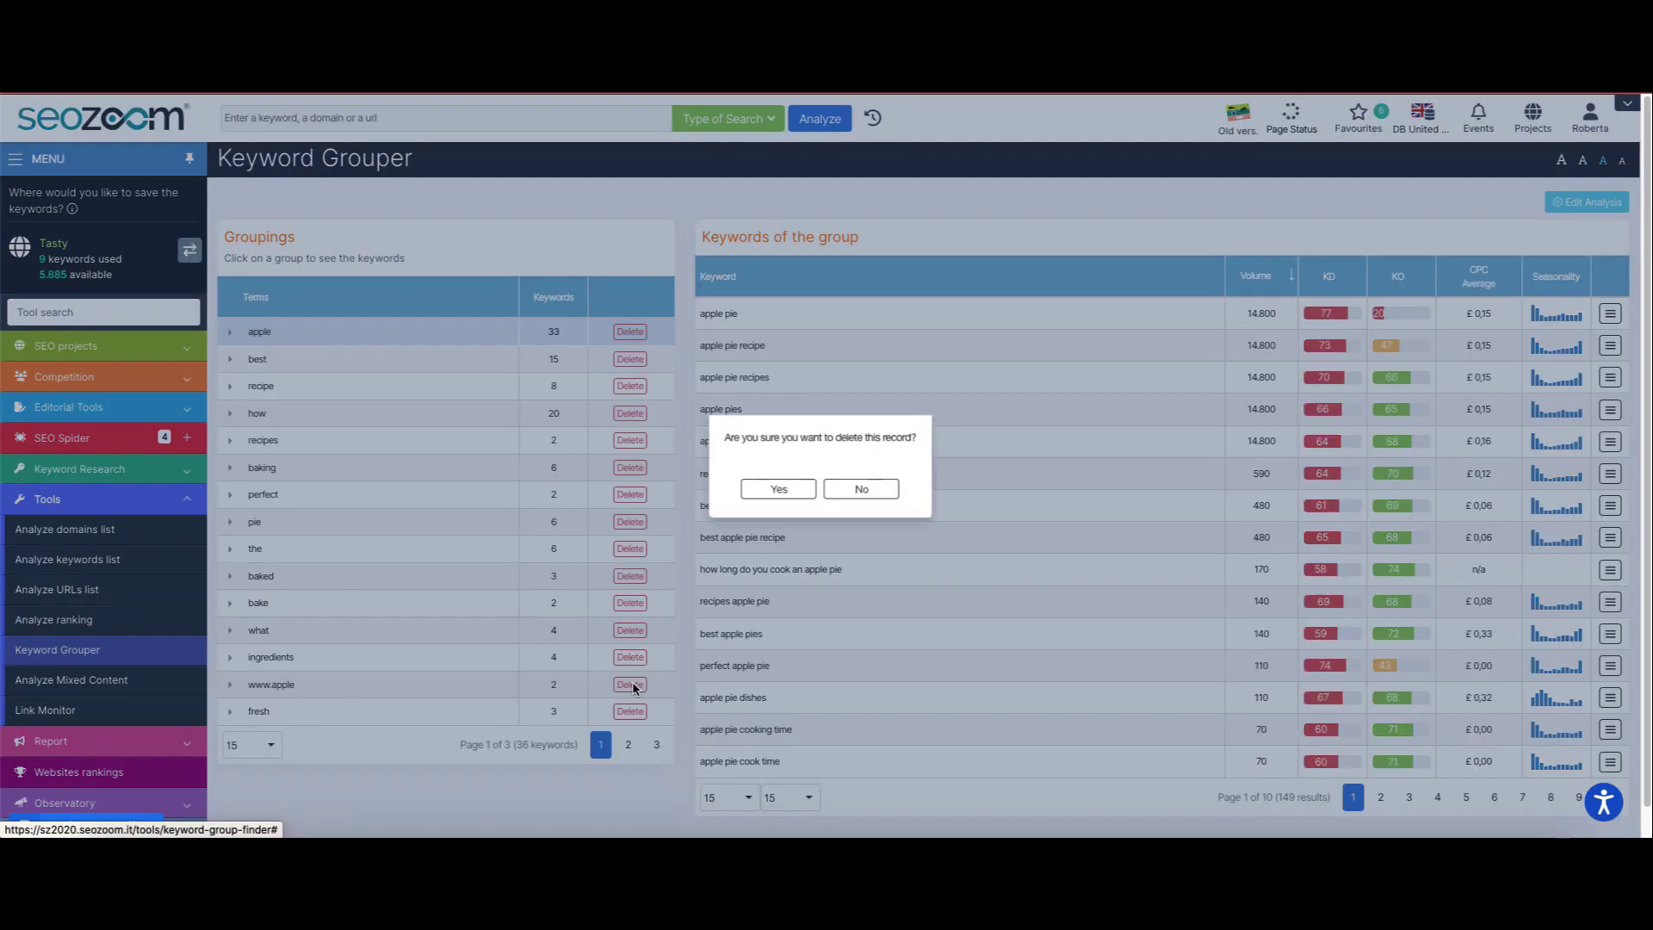
pyautogui.click(770, 497)
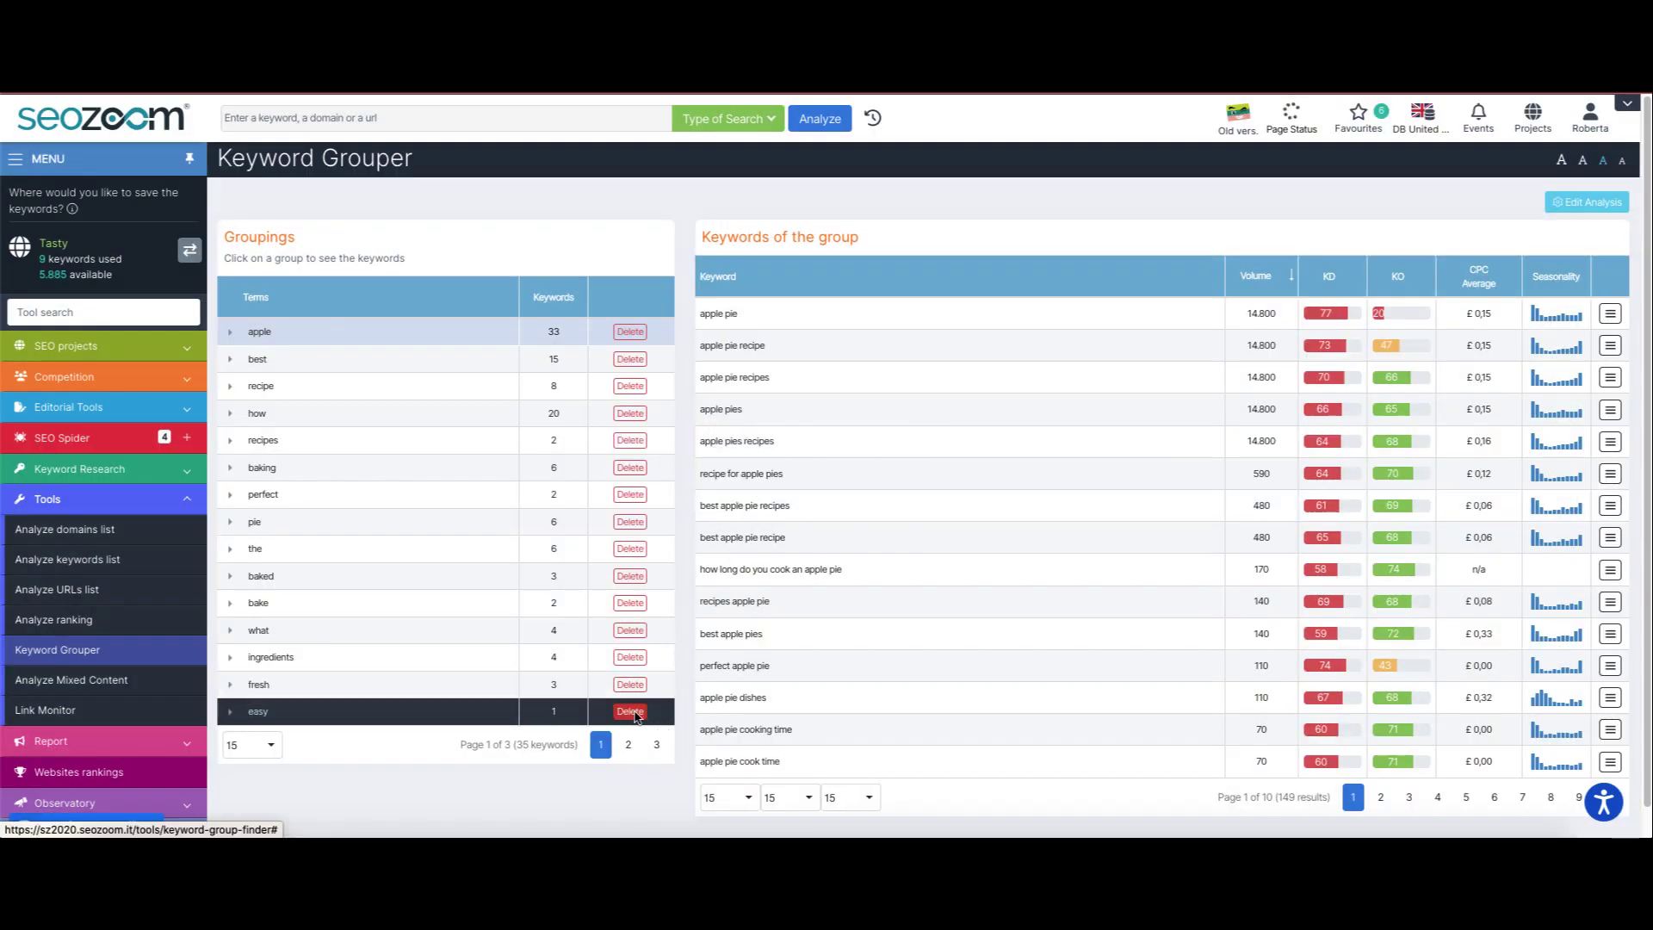
pyautogui.click(631, 712)
pyautogui.click(758, 498)
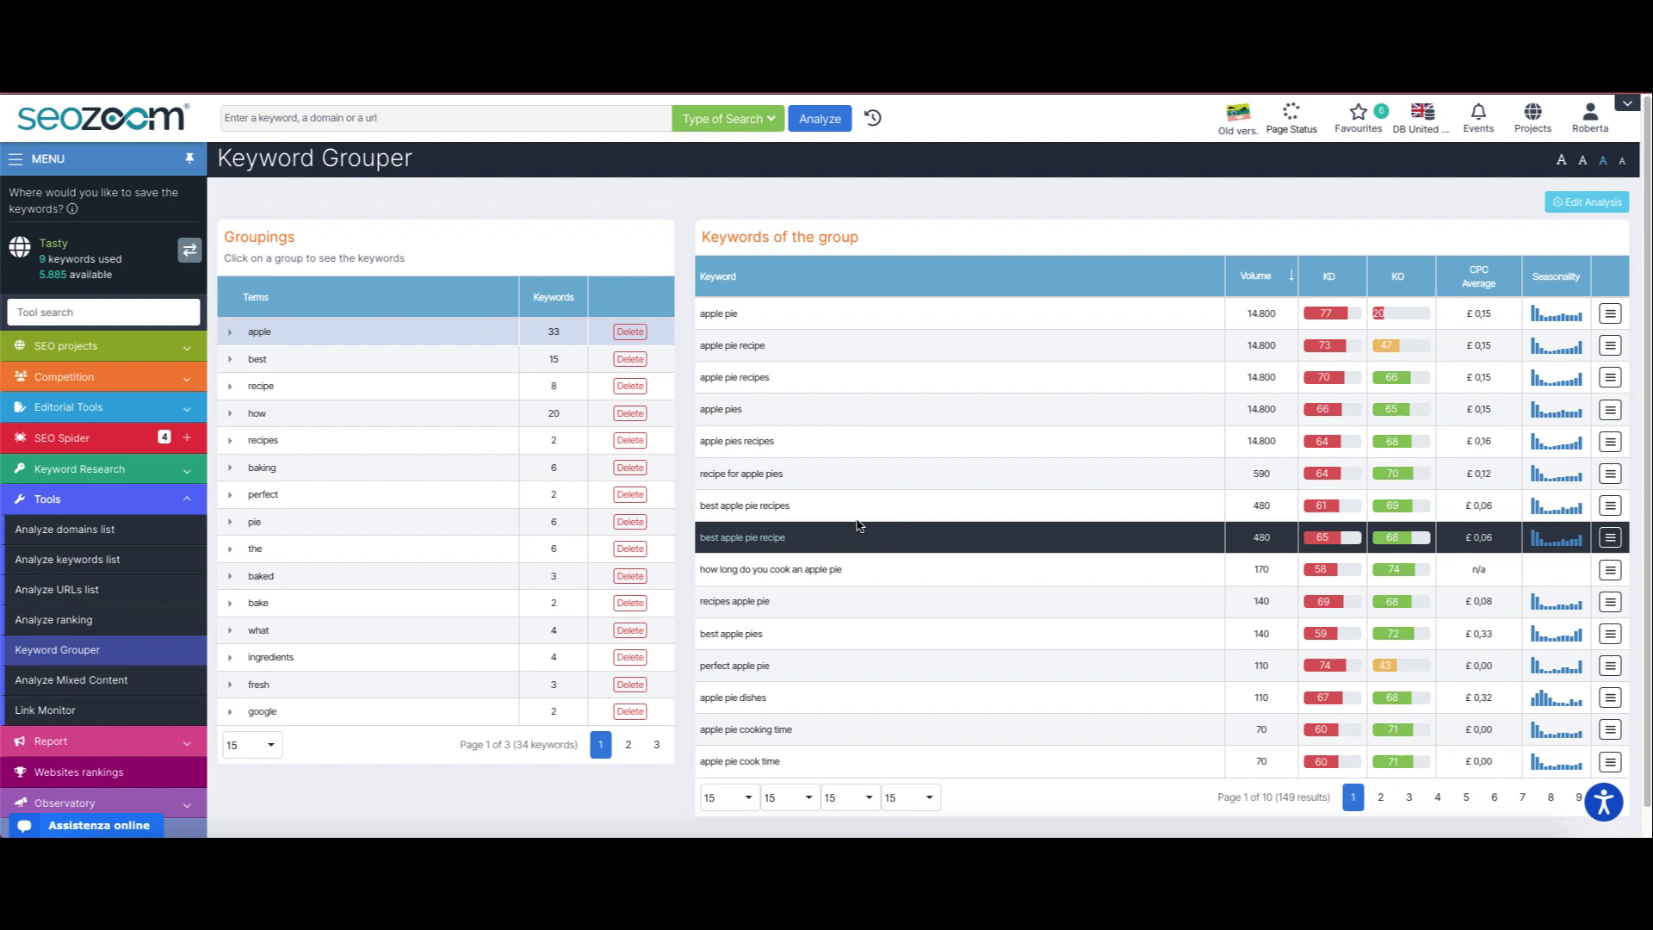
# View the 26 keywords in the best grouping and expand the Keyword Research and Tools sidebar sections.
pyautogui.click(442, 353)
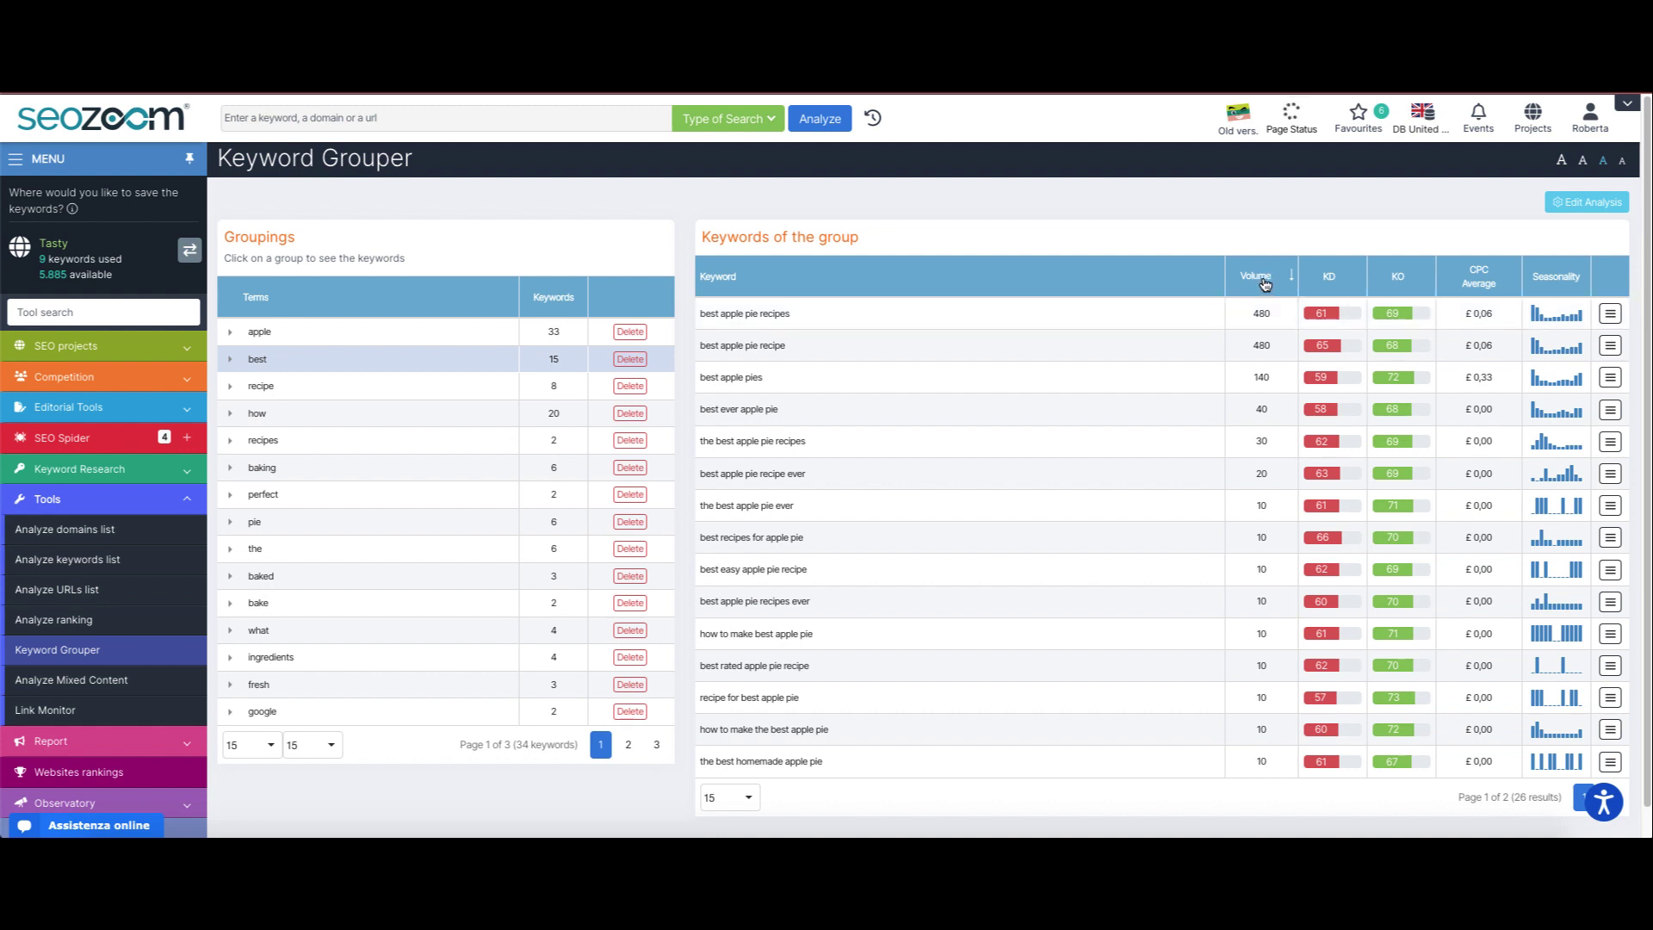
pyautogui.click(1607, 315)
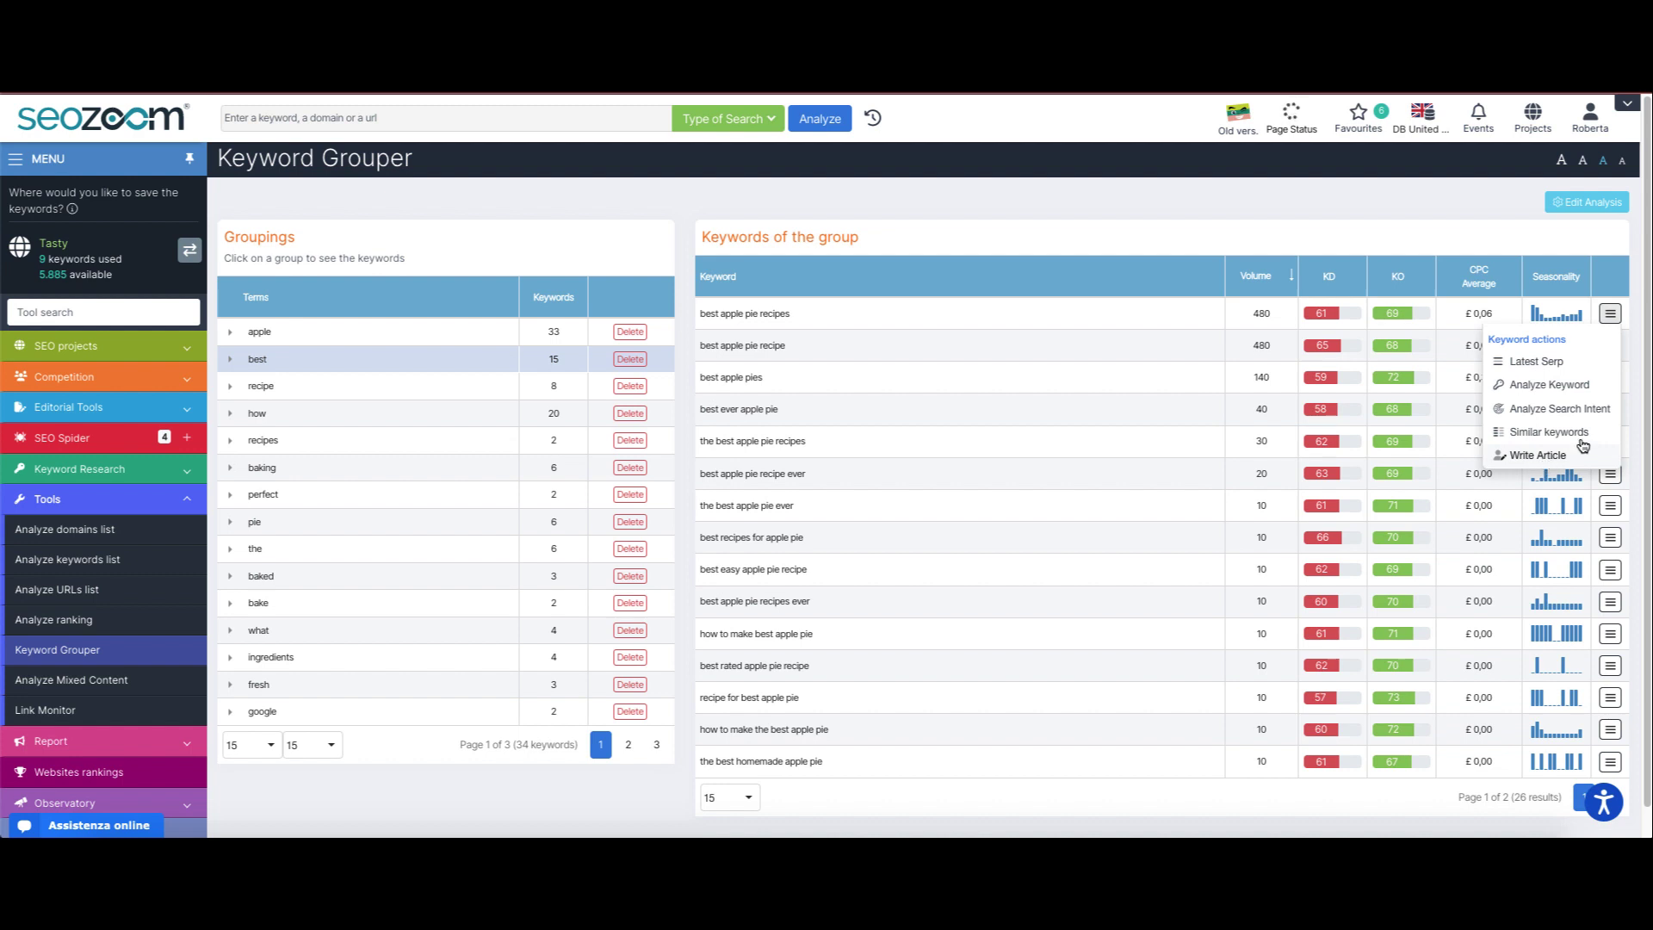
pyautogui.click(1612, 313)
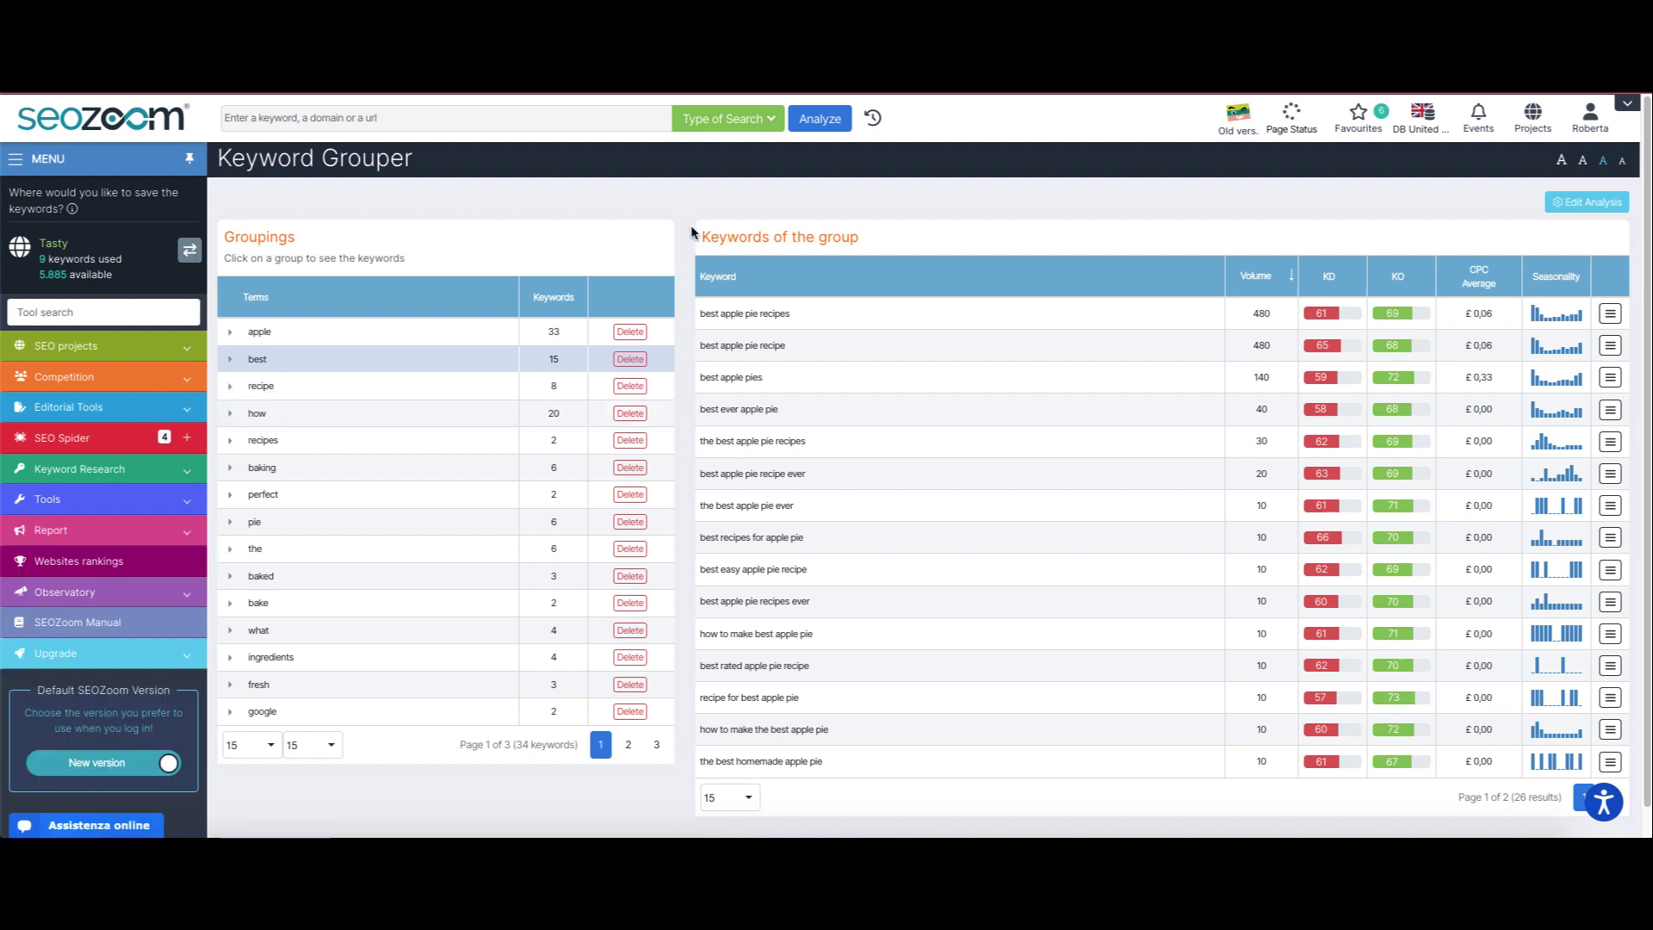
pyautogui.click(179, 476)
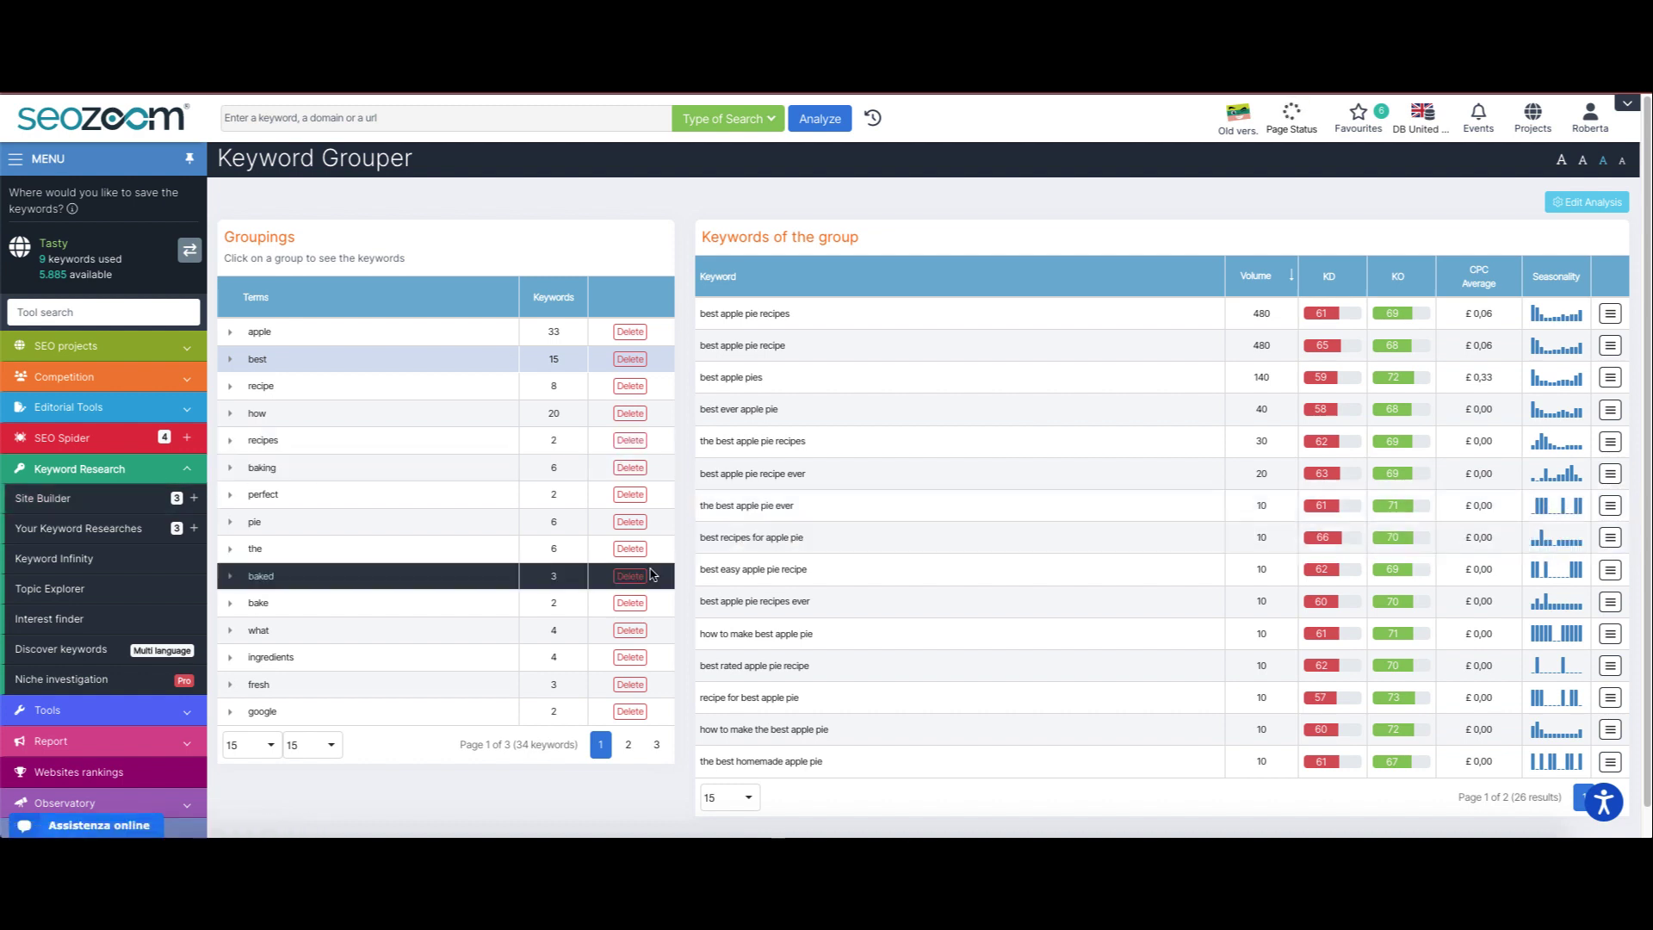
pyautogui.scroll(-1, 652, 574)
pyautogui.click(179, 713)
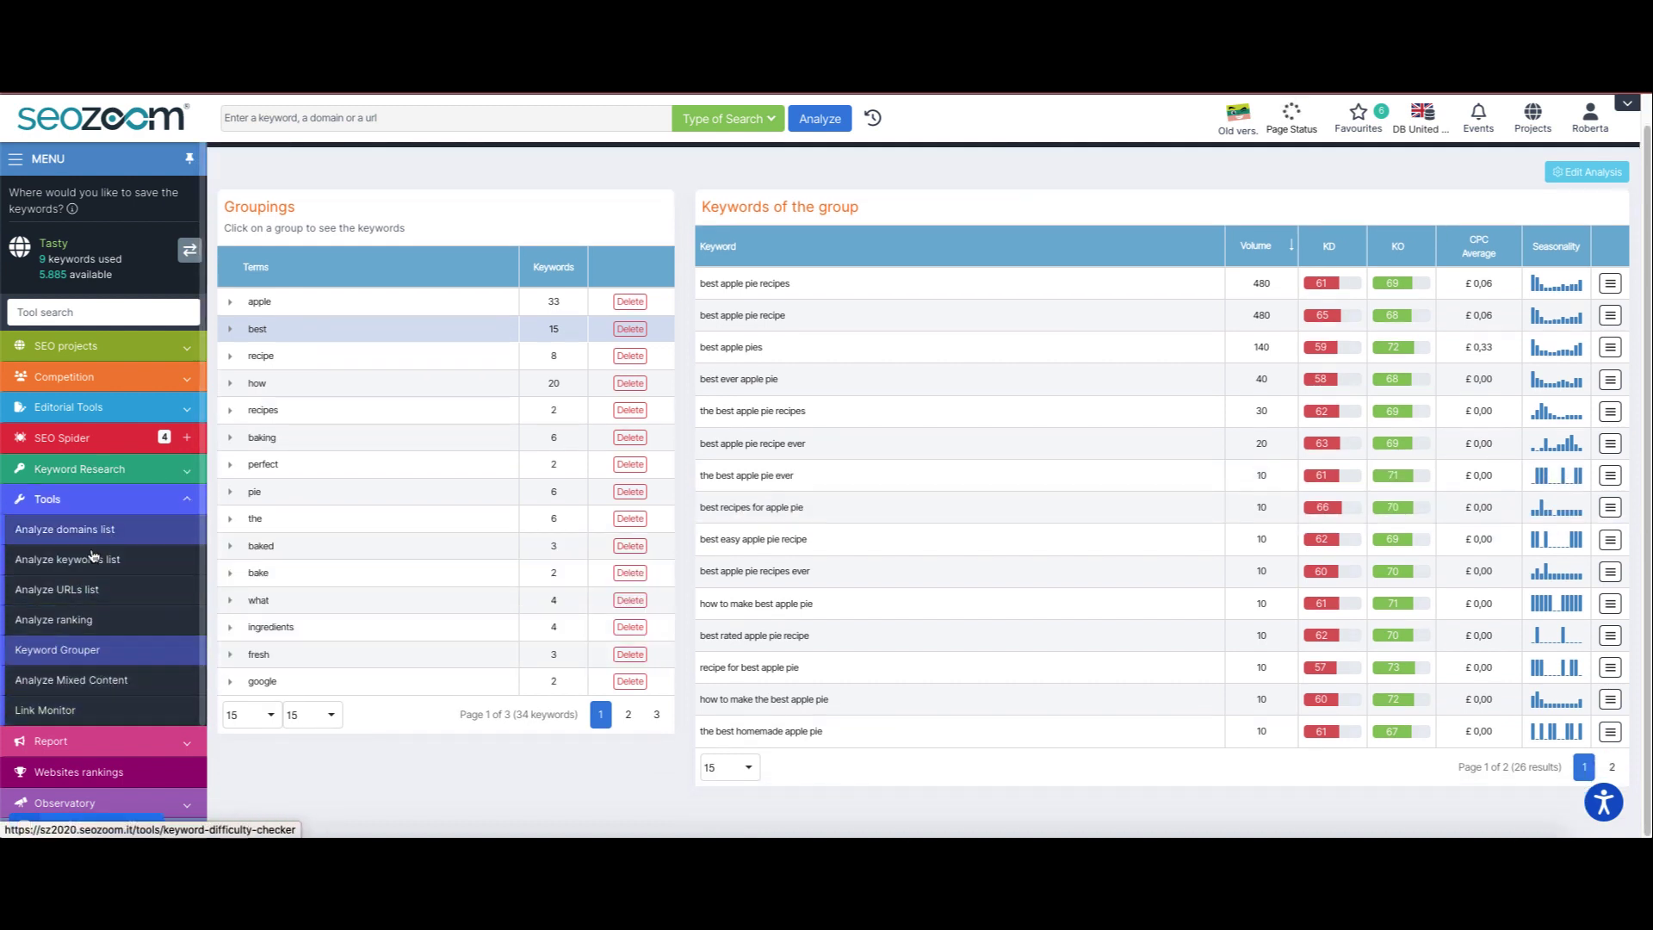